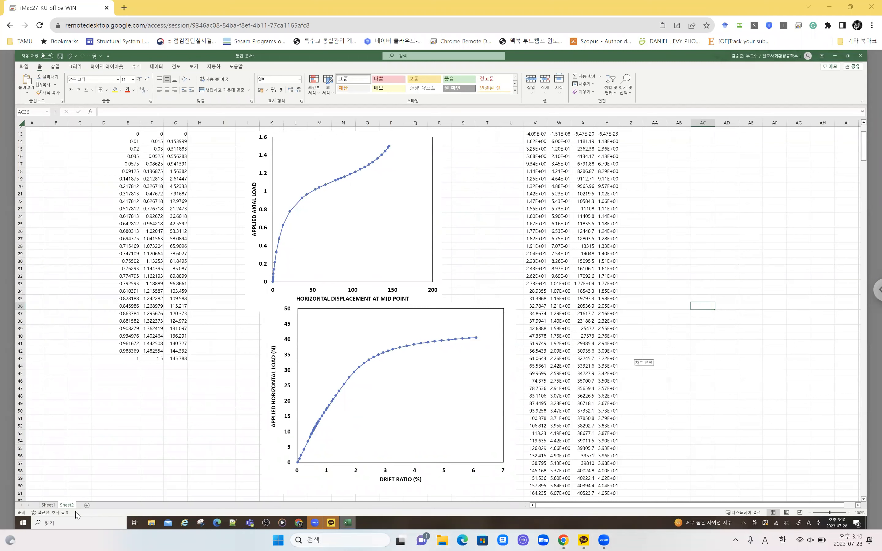
- Launch Abaqus CAE and minimise the Excel workbook
left_click(23, 523)
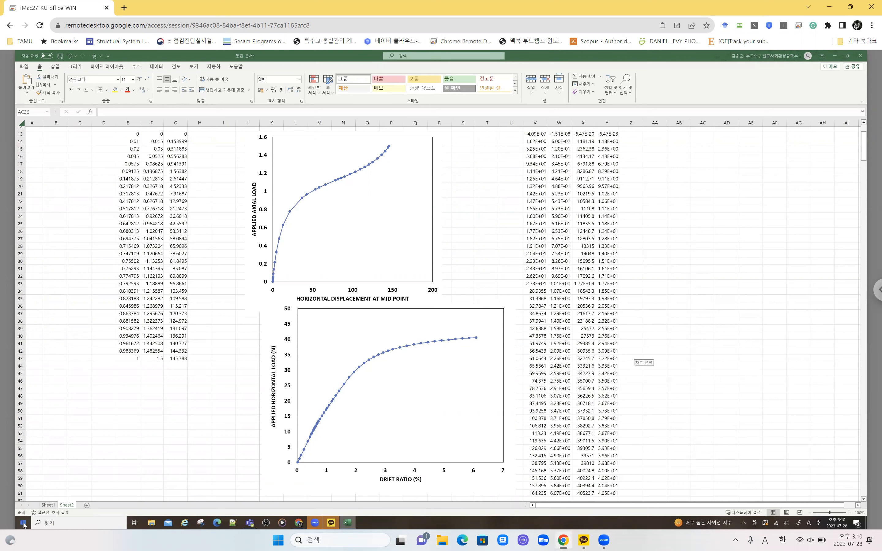
scroll(73, 383, "down", 2)
left_click(83, 445)
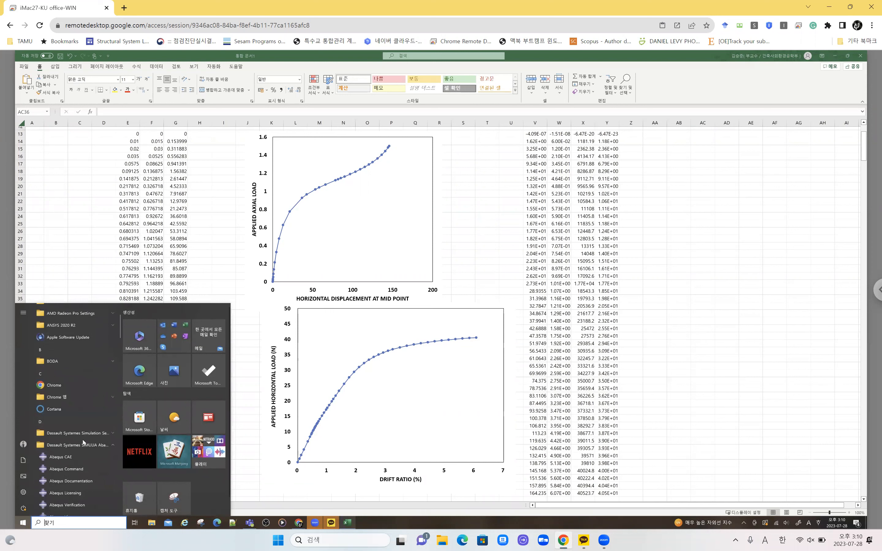
left_click(73, 458)
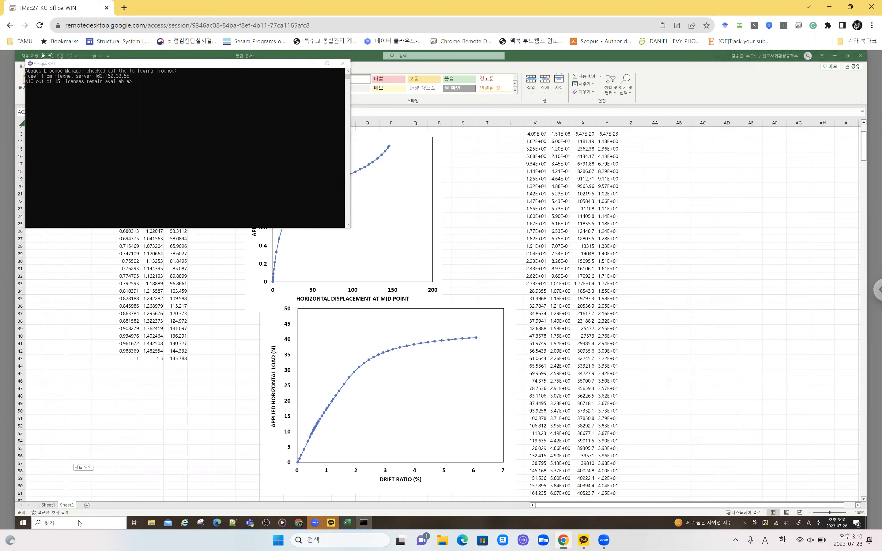
left_click(835, 55)
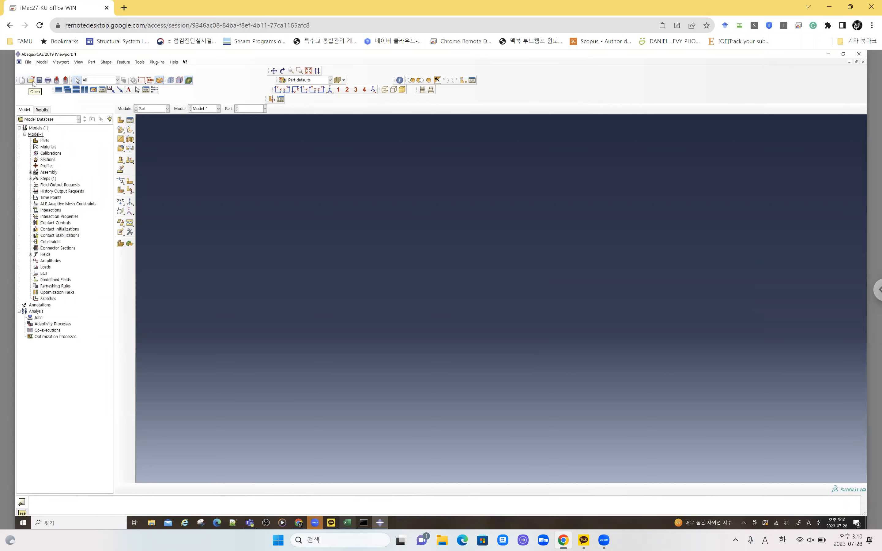
left_click(31, 81)
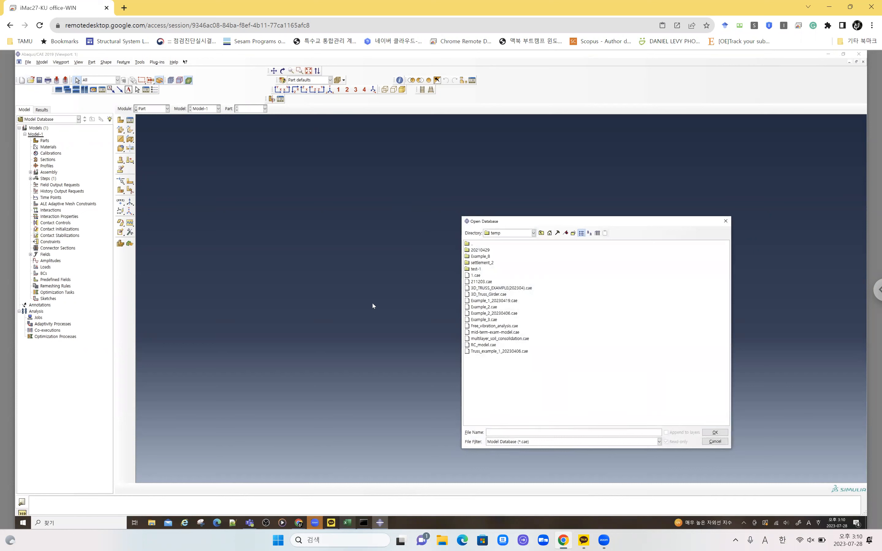
key("Escape")
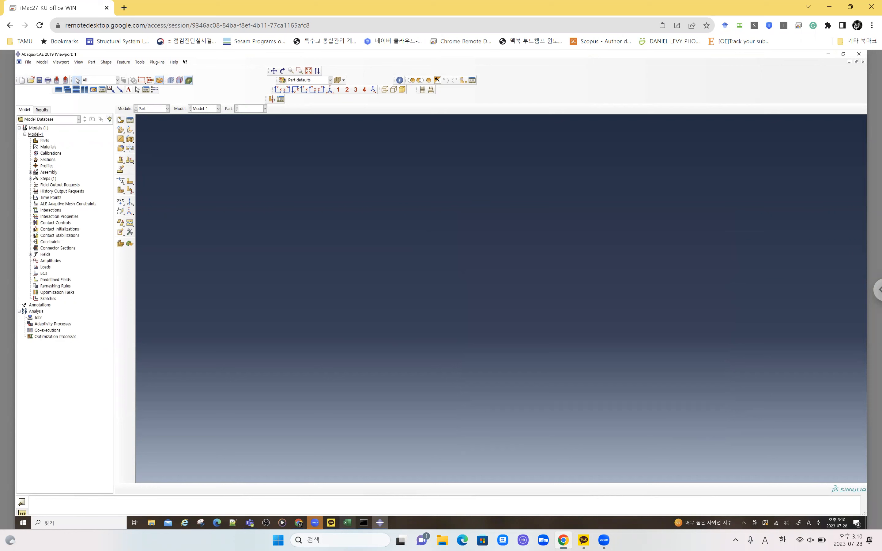
- Create a 2D planar, deformable wire part with an approximate size of 200
left_click(121, 119)
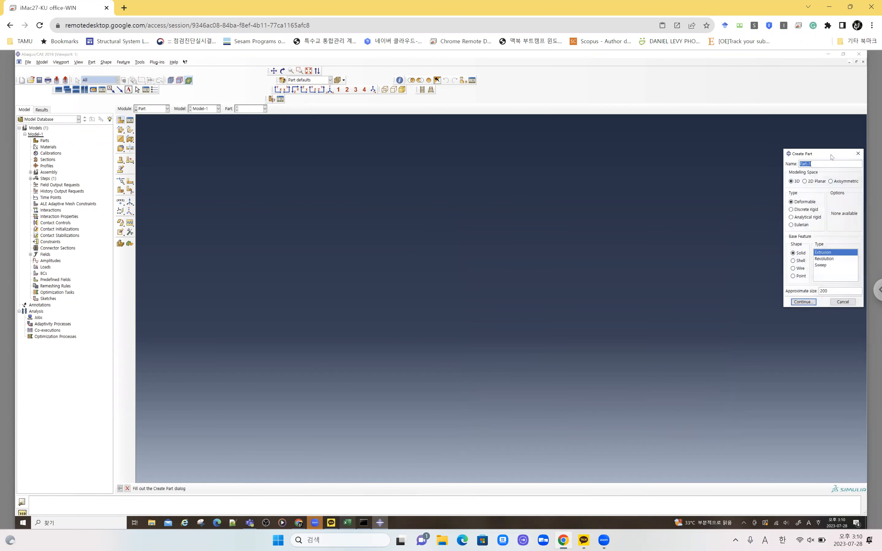
left_click_drag(652, 207, 652, 205)
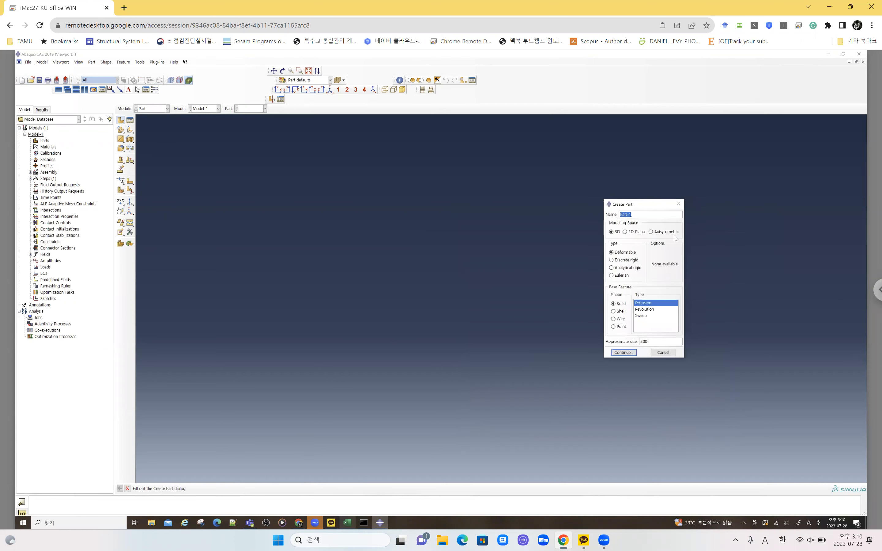
left_click(630, 233)
left_click(619, 304)
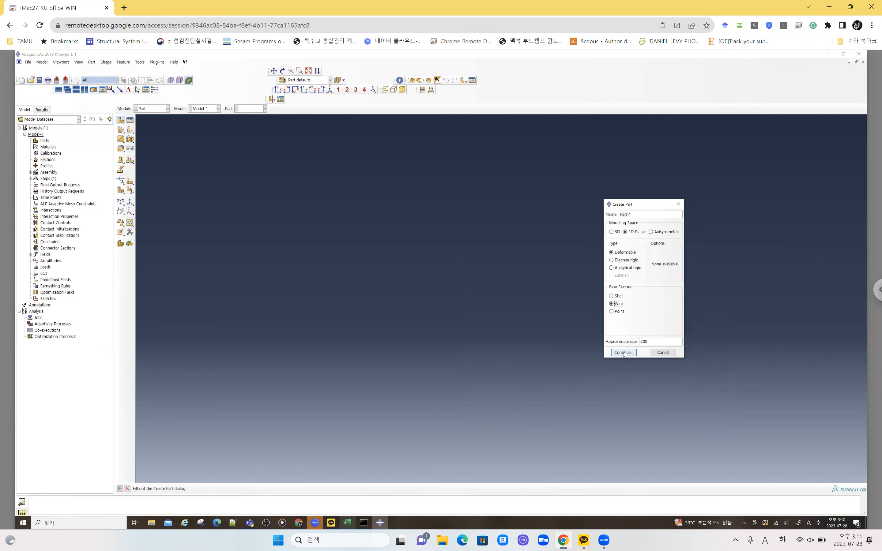
left_click(623, 352)
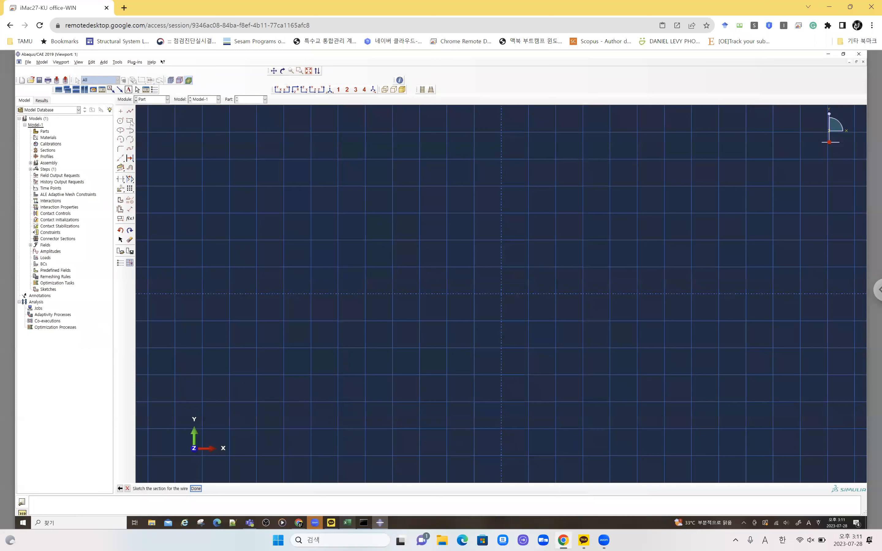
- Sketch a vertical line upward from the origin and finish the wire section sketch
left_click(130, 111)
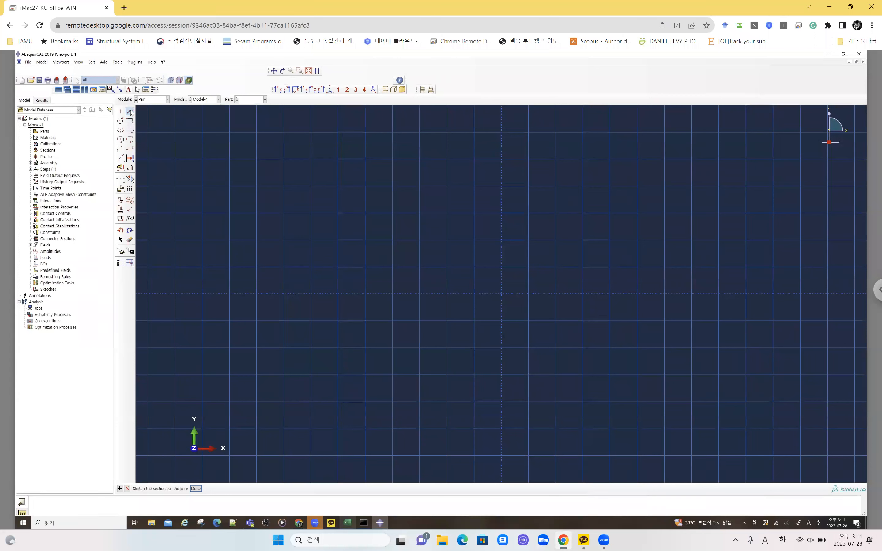
left_click(256, 470)
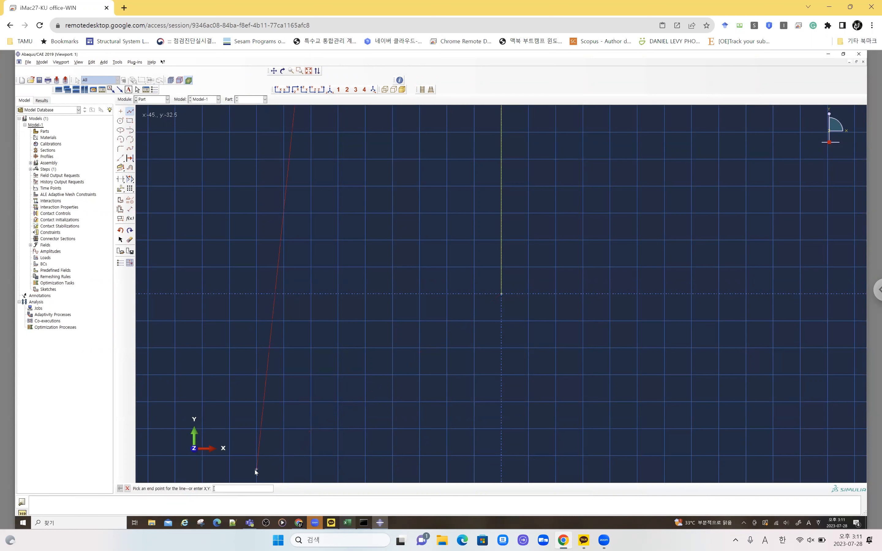
key("Escape")
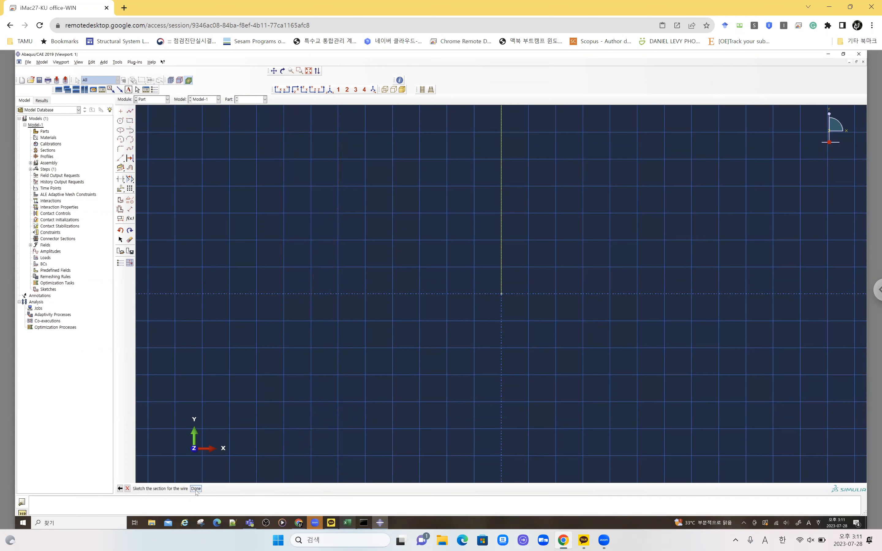
left_click(196, 488)
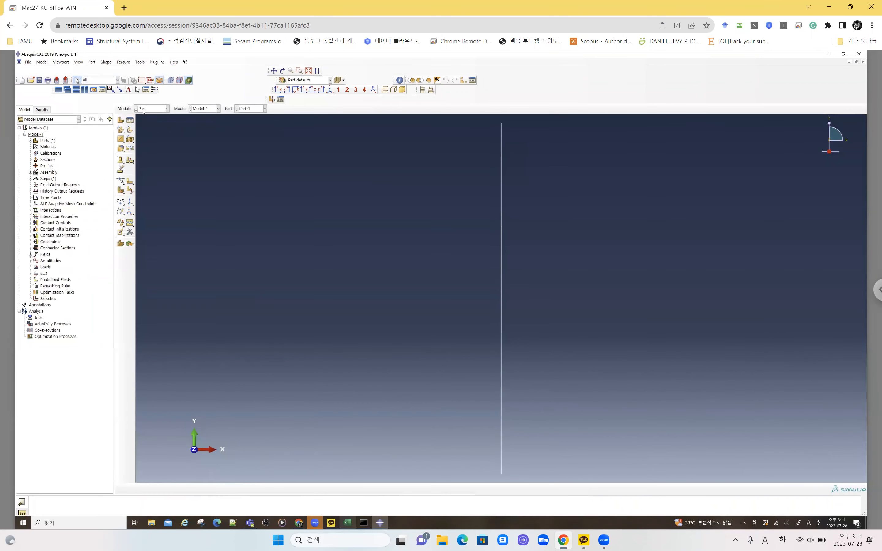
- Switch to the Property module and start a beam section with section integration before analysis
left_click(143, 109)
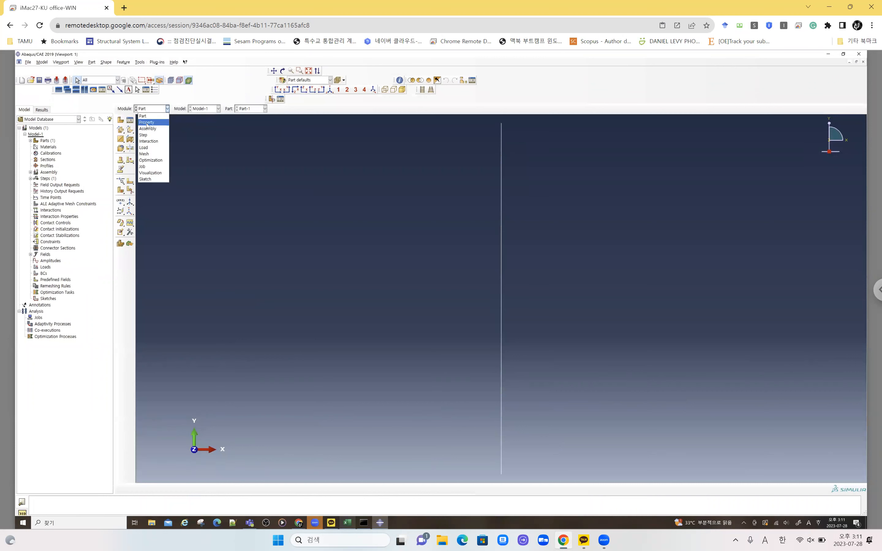
left_click(147, 123)
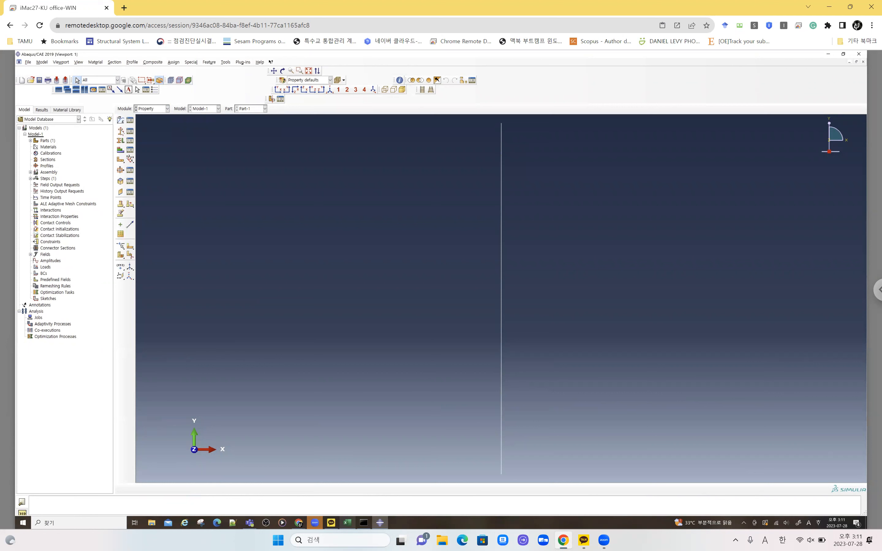
left_click(120, 130)
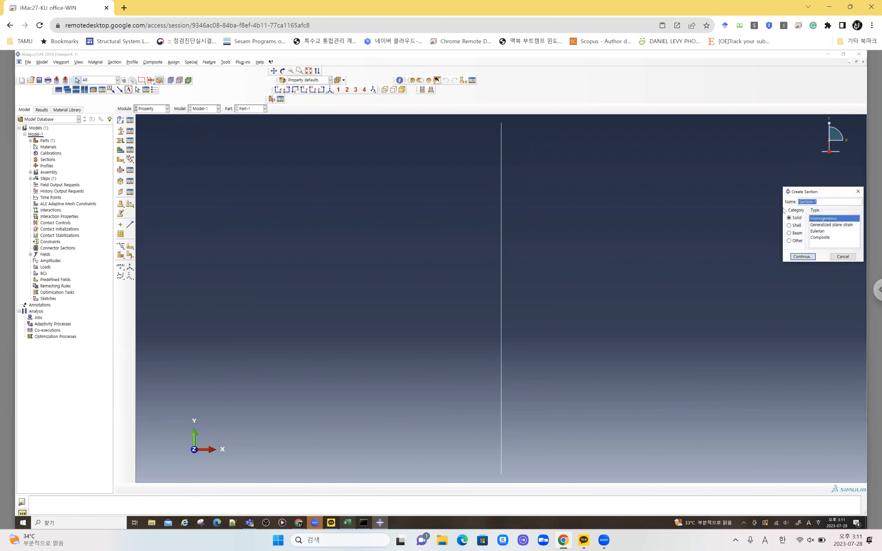
left_click(798, 233)
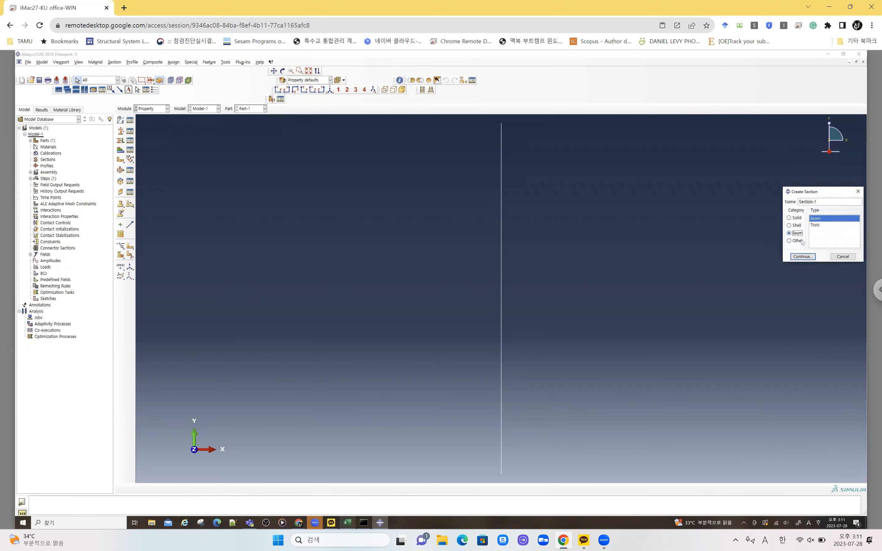
left_click(804, 257)
left_click(239, 221)
- Define a generalized profile for the beam section with area 0.05, I11 0.1, I12 0 and I22 0.1
left_click(242, 244)
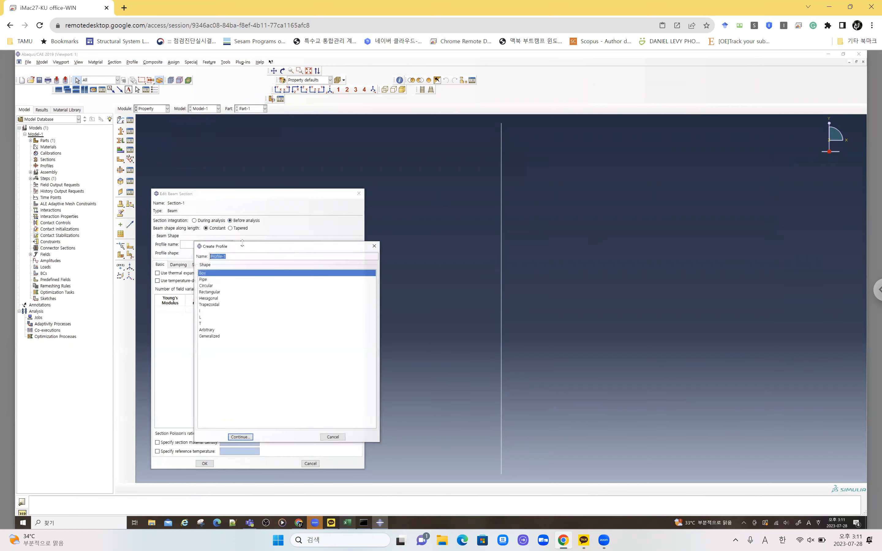
left_click(216, 340)
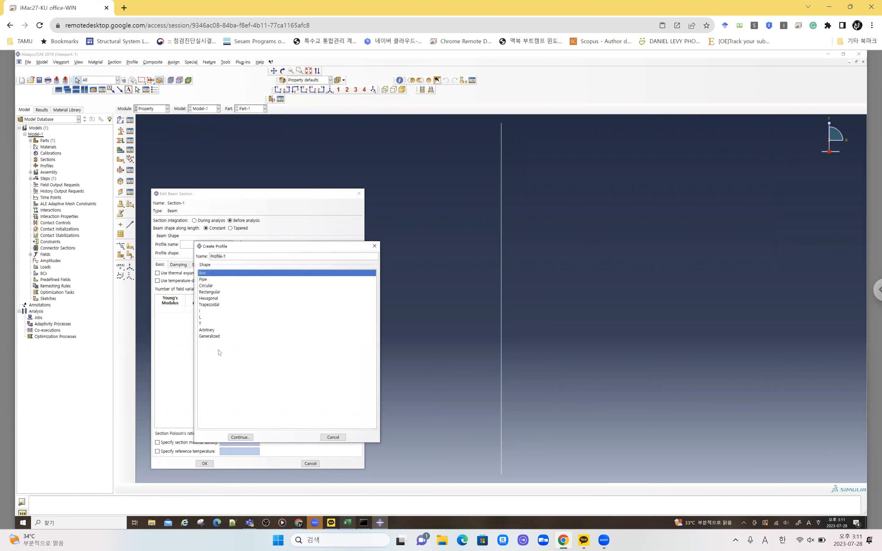
left_click(211, 336)
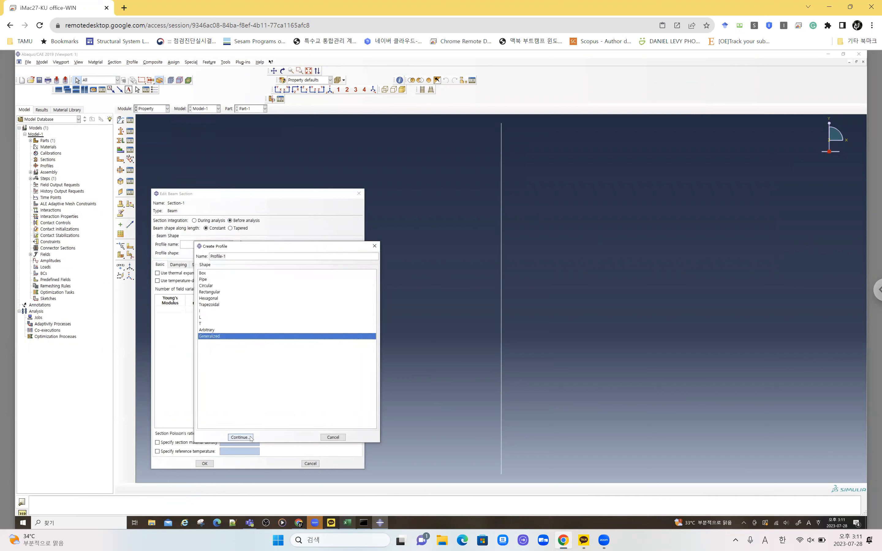
left_click(240, 438)
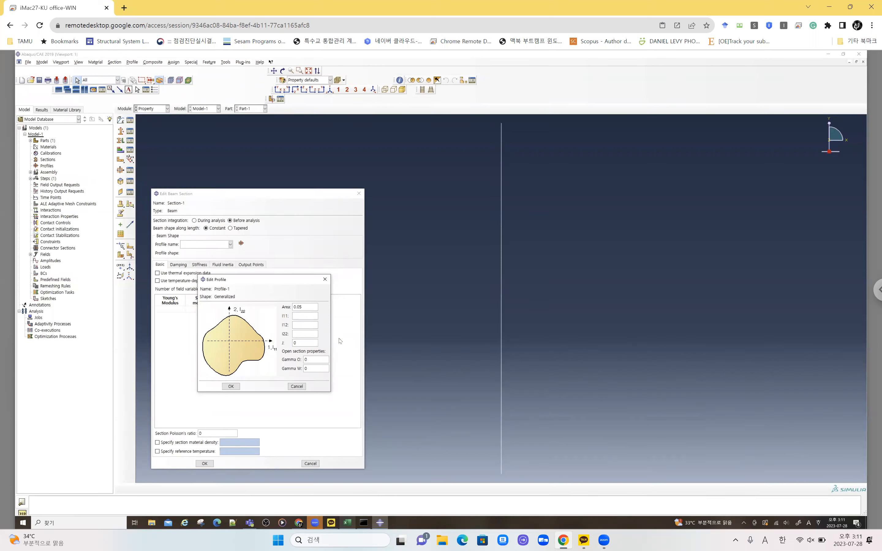
type("0.1")
key("Tab")
type("00.1")
key("Tab")
left_click(232, 387)
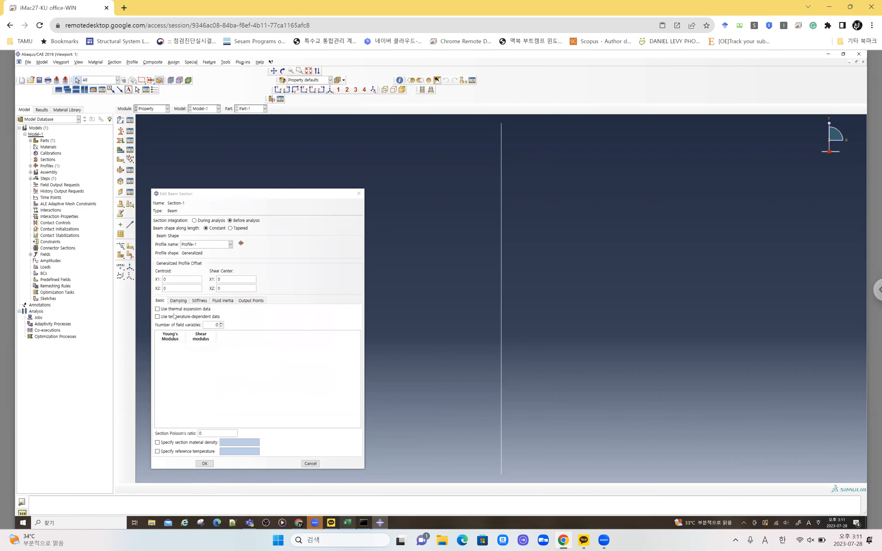
- Set the beam section's Young's modulus to 200000 and shear modulus to 80000, and save the section
left_click(165, 346)
type("200000")
key("Tab")
type("80000")
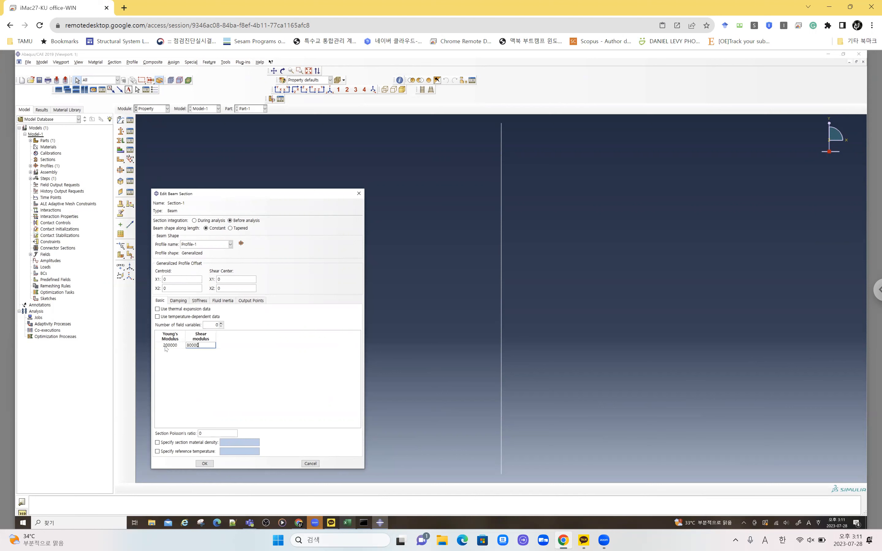
left_click(205, 464)
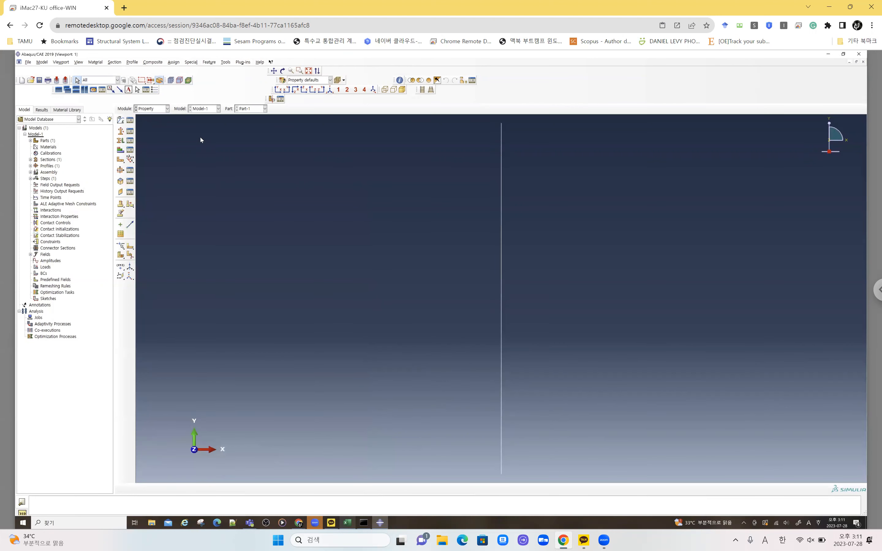
- Assign the beam section to the whole vertical wire
left_click(121, 141)
left_click_drag(447, 208, 606, 267)
left_click(279, 490)
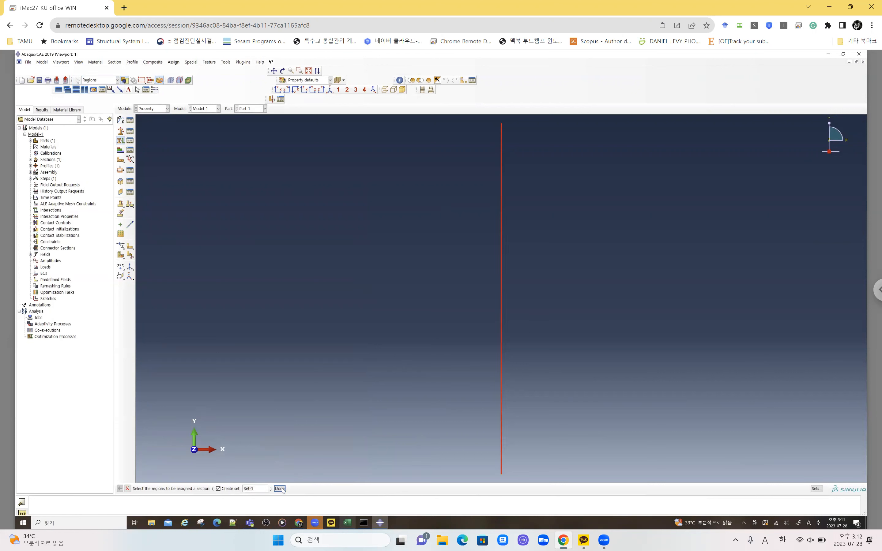
left_click(280, 489)
left_click(171, 319)
- Assign a beam section orientation to the vertical wire, accepting the default n1 direction
left_click(129, 158)
left_click(501, 277)
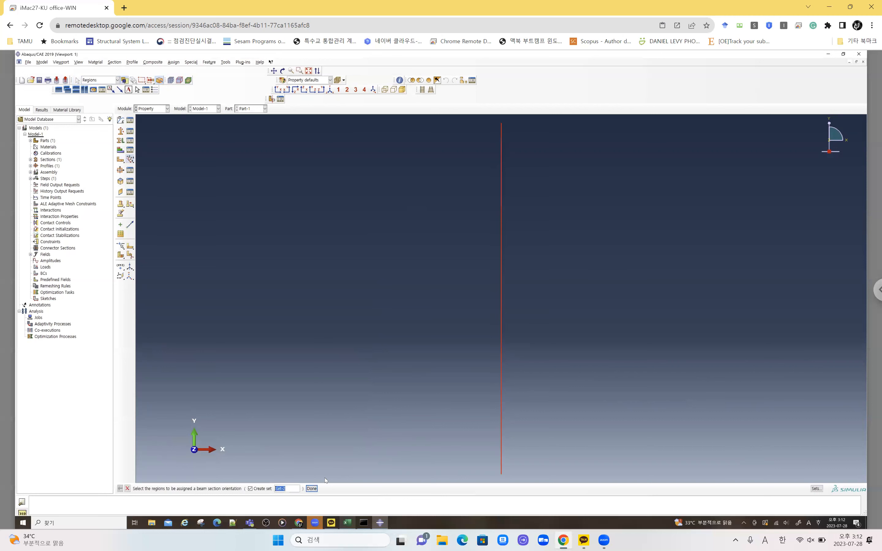
left_click(312, 488)
key("Return")
left_click(185, 488)
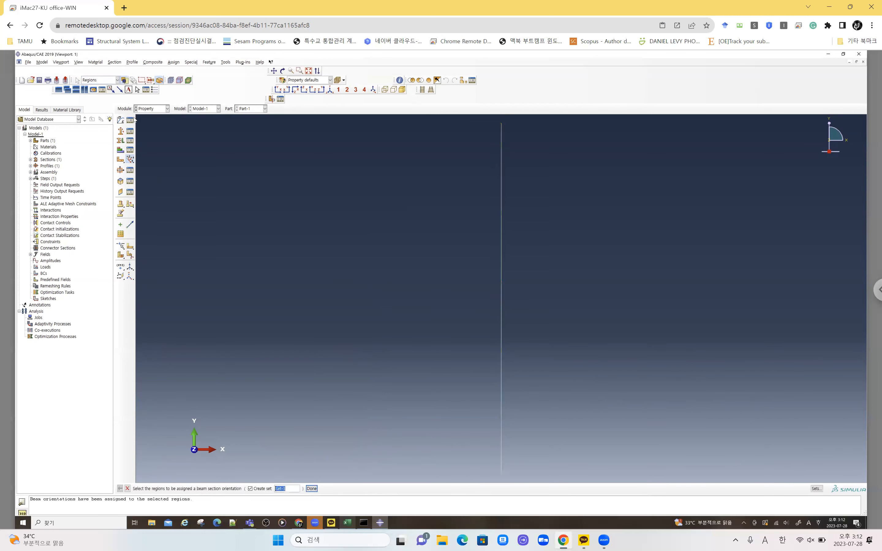
- Switch to the Assembly module and create a dependent instance of Part-1
left_click(155, 115)
left_click(149, 113)
left_click(150, 112)
left_click(153, 128)
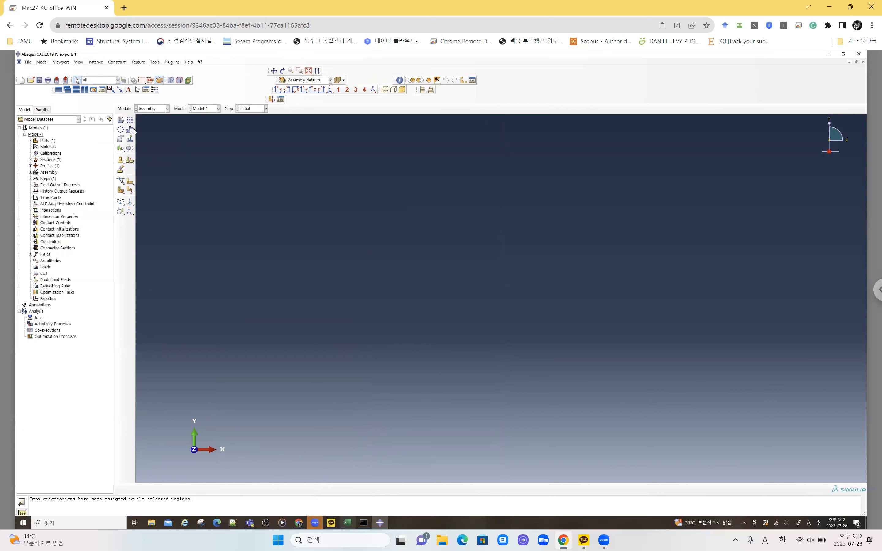
left_click(120, 121)
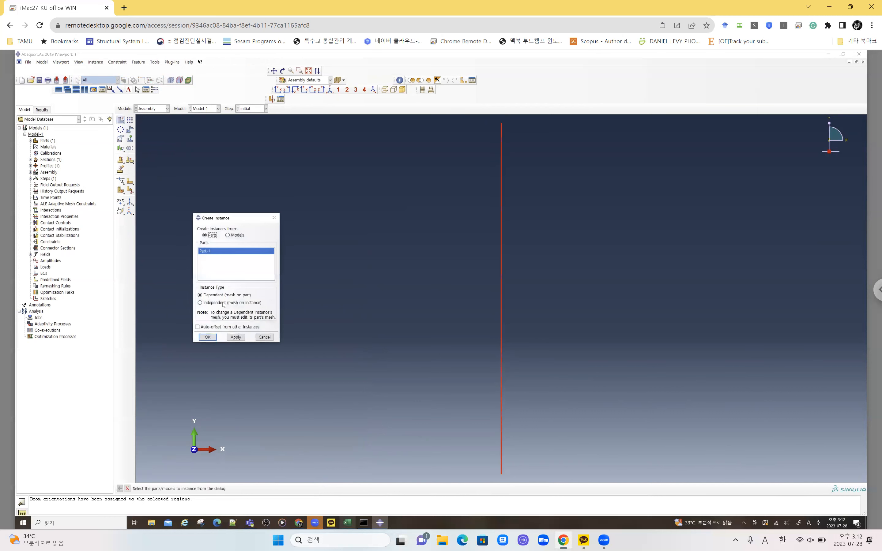
left_click(208, 338)
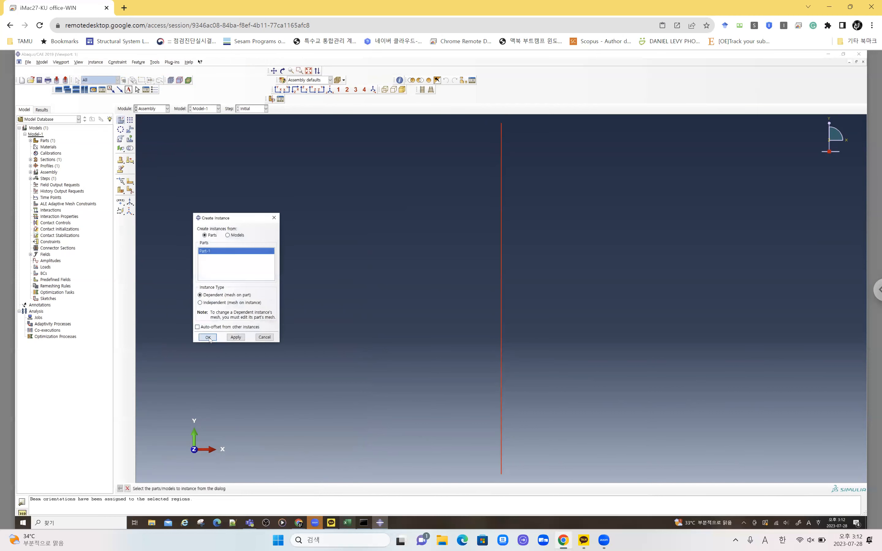
- Switch to the Step module and create a Static, General step with geometric nonlinearity (Nlgeom) turned on
left_click(163, 111)
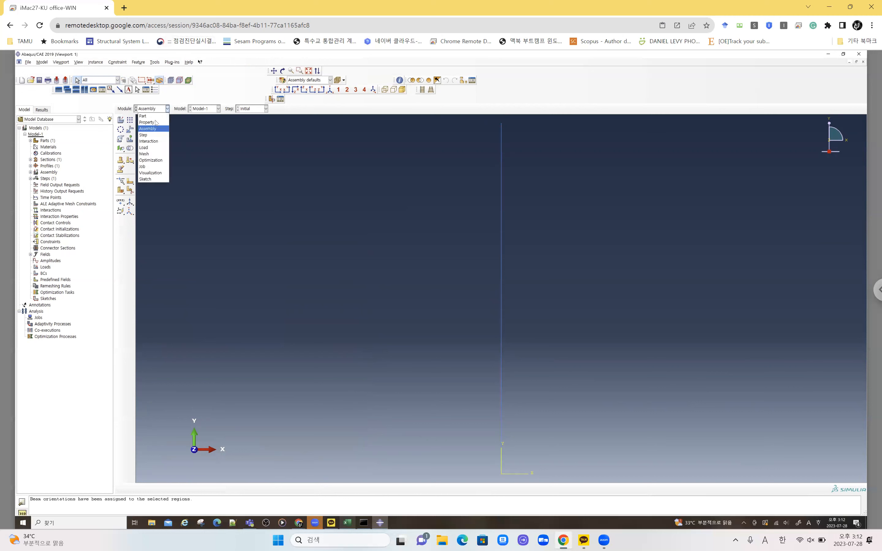
left_click(149, 139)
left_click(120, 120)
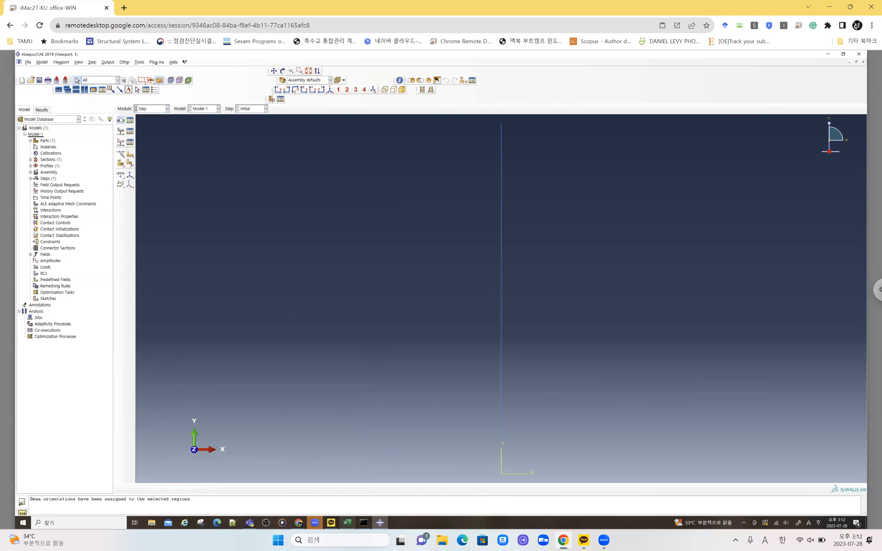
left_click(617, 383)
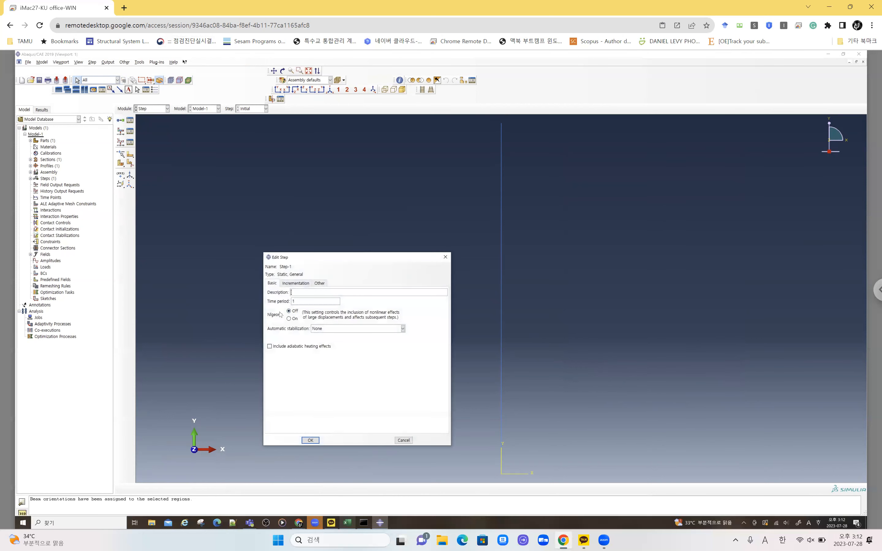
left_click(289, 319)
left_click(289, 320)
- Set the step's incrementation to fixed with an increment size of 0.02, and save the step
left_click(298, 284)
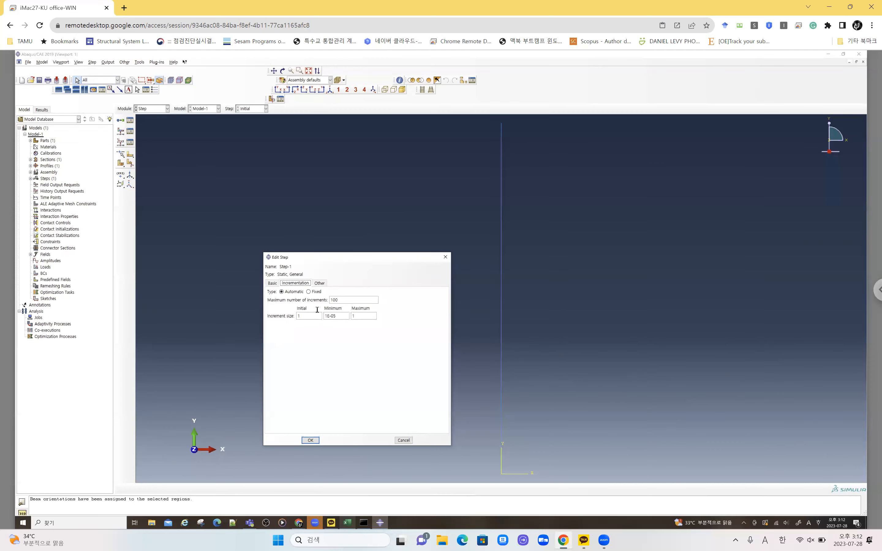
left_click(310, 292)
left_click(311, 315)
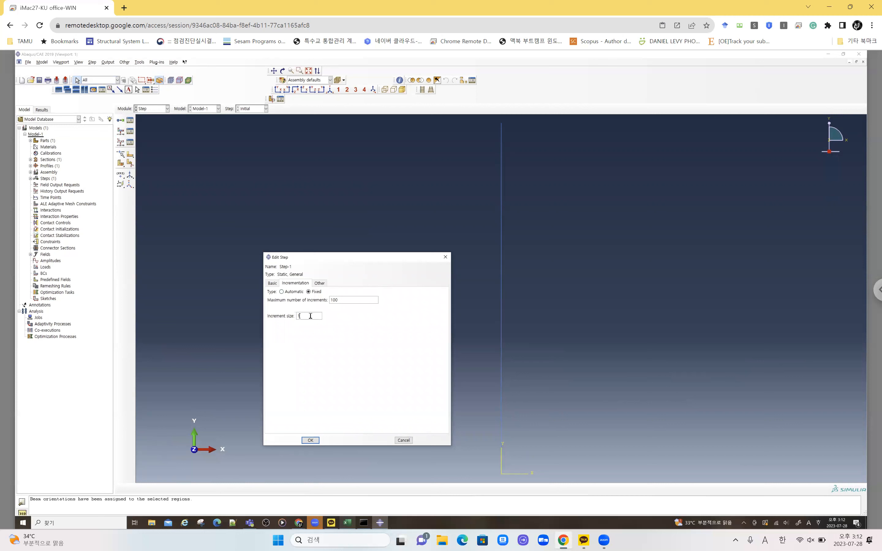
key("BackSpace")
type("0.02")
left_click(273, 283)
left_click(310, 440)
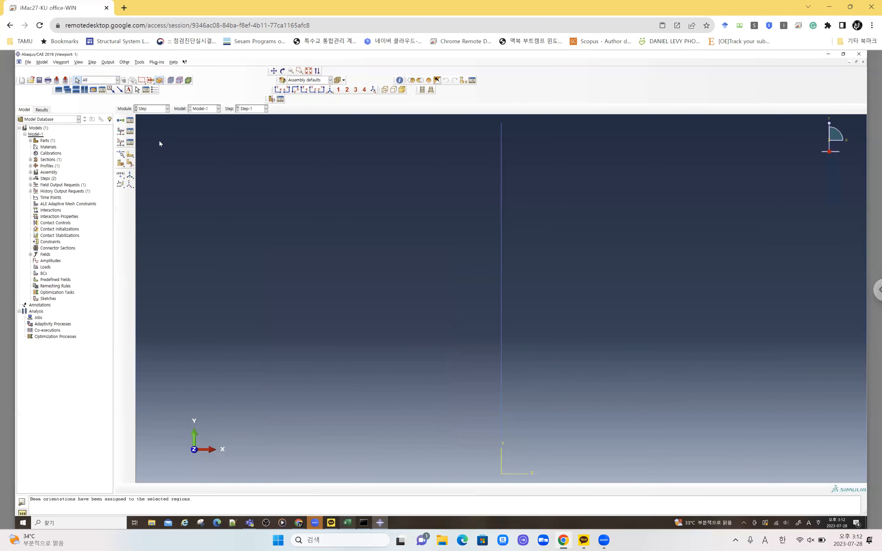
- In the Load module, create a concentrated force named Compressive at the wire's upper endpoint with CF2 set to -1.5
left_click(143, 109)
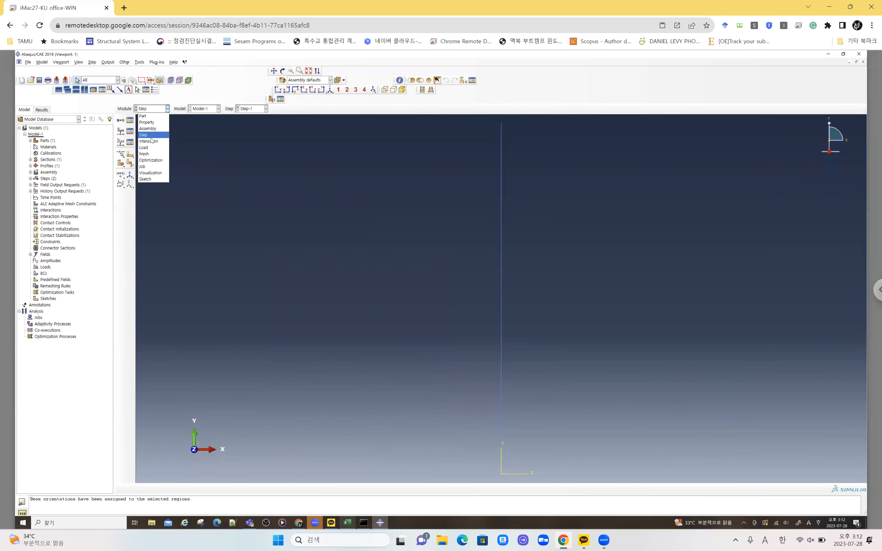
left_click(143, 148)
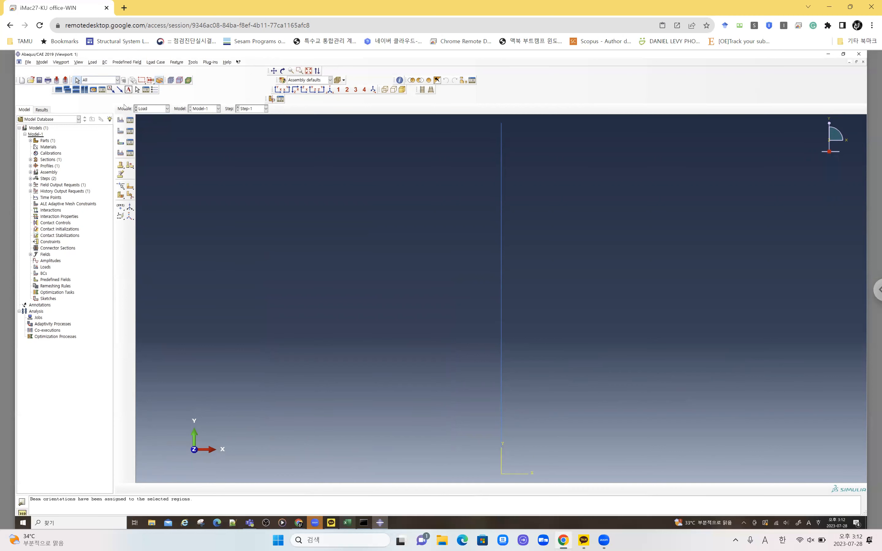
left_click(121, 120)
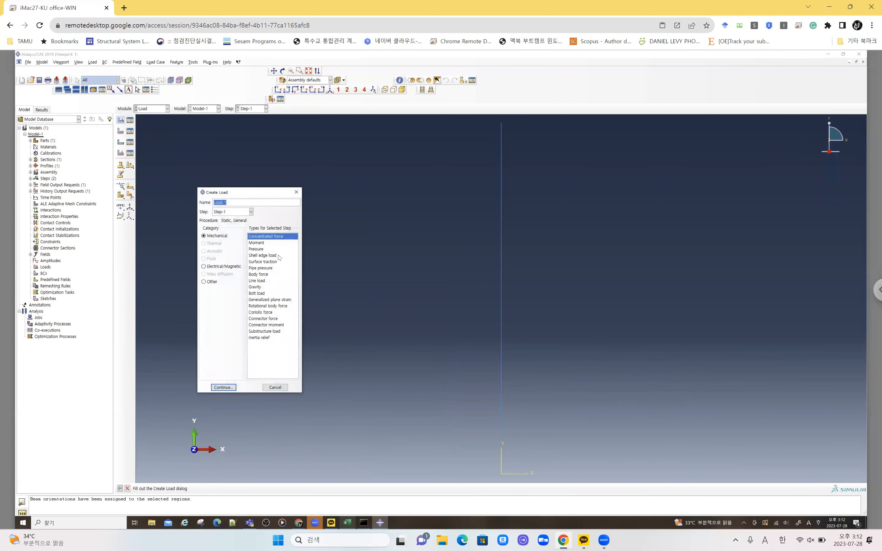
type("Compressive")
left_click(223, 387)
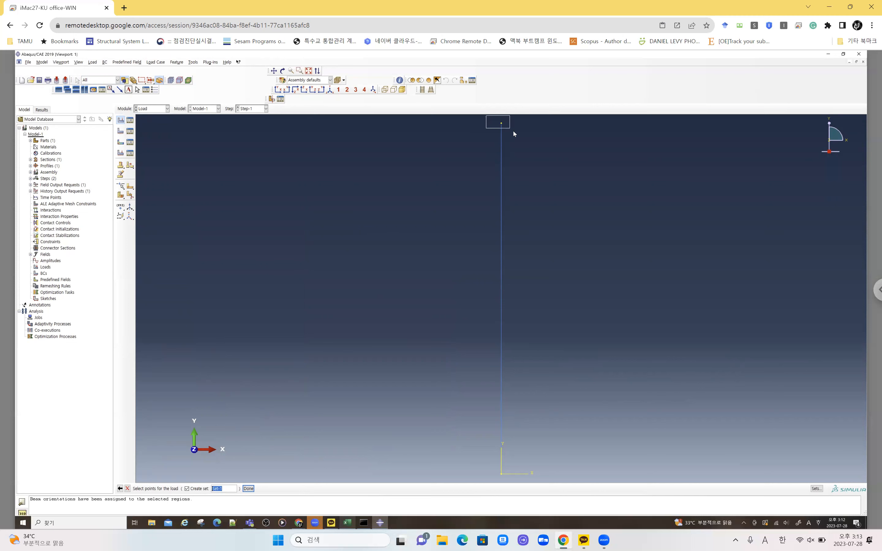
left_click(248, 489)
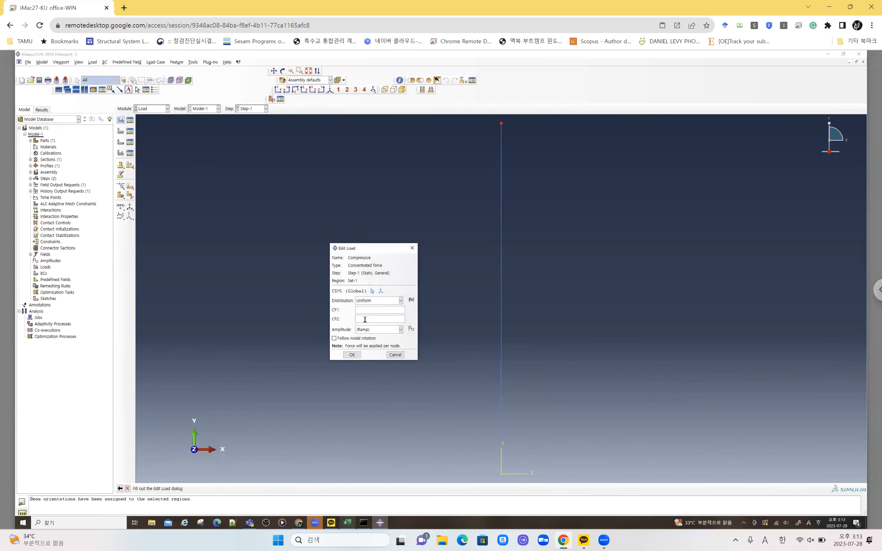
left_click(364, 319)
type("-1.5")
left_click(352, 355)
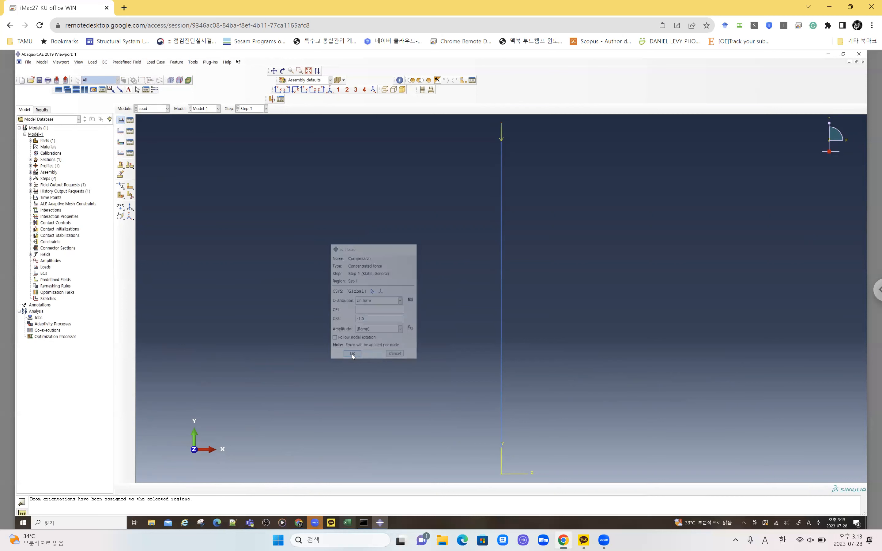
- Create a Displacement/Rotation boundary condition at the wire's lower endpoint with U1 and U2 fixed at 0
left_click(121, 131)
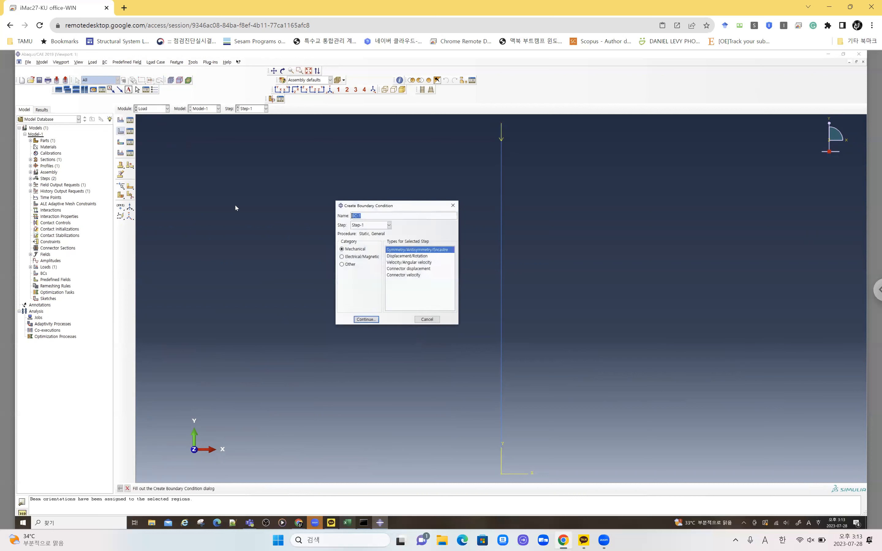
left_click(408, 256)
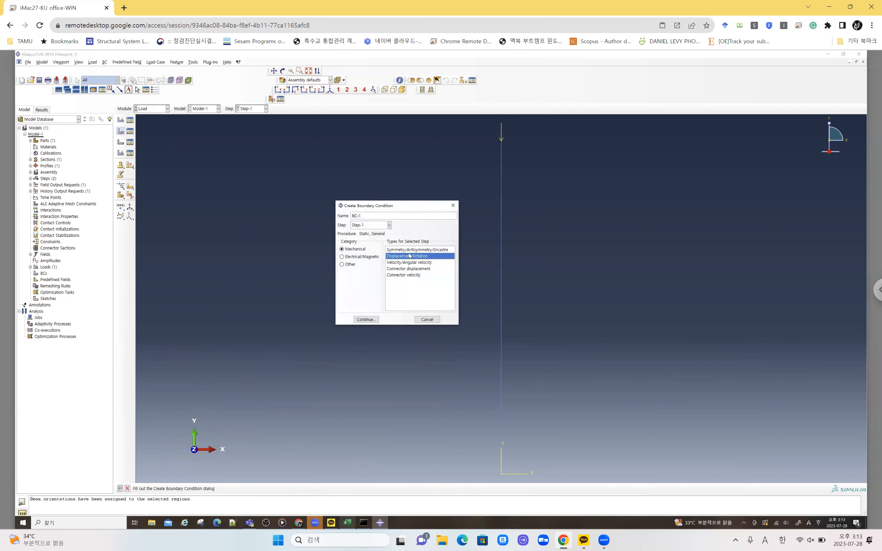
left_click(371, 321)
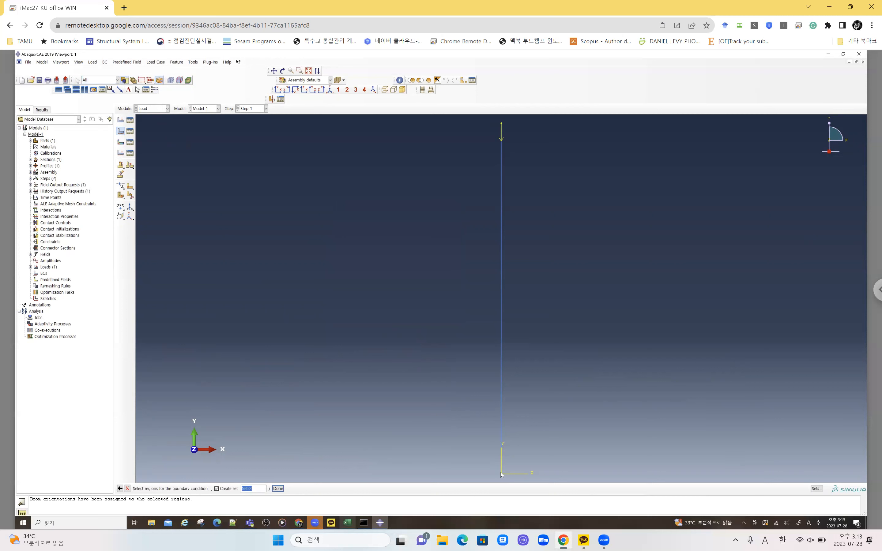
left_click(278, 488)
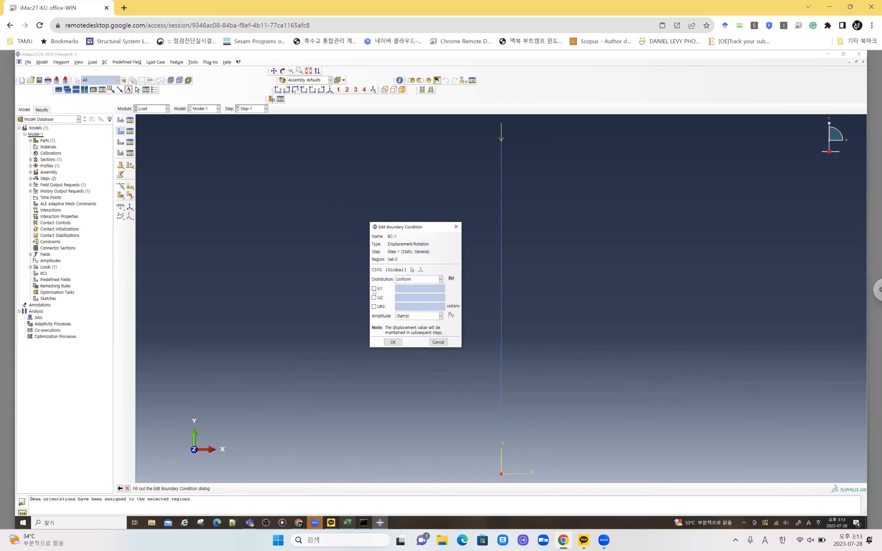
left_click(374, 288)
left_click(374, 298)
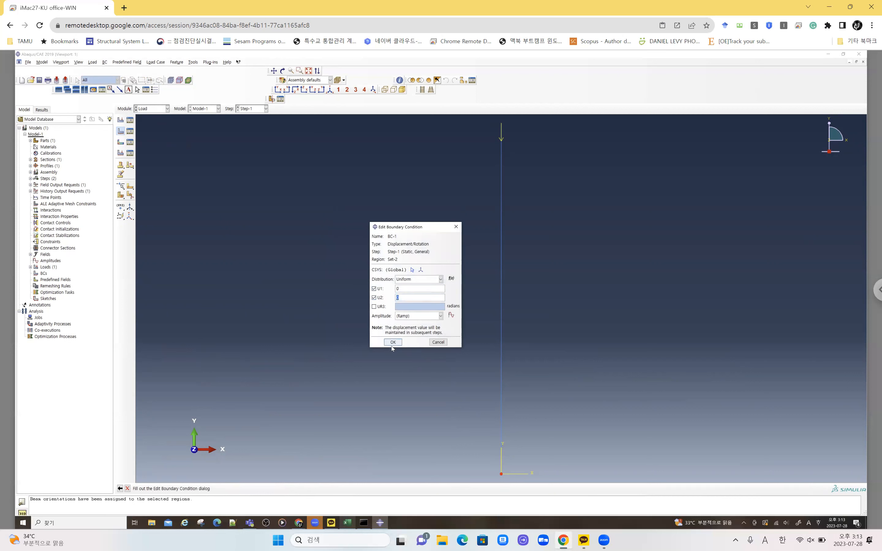
left_click(393, 342)
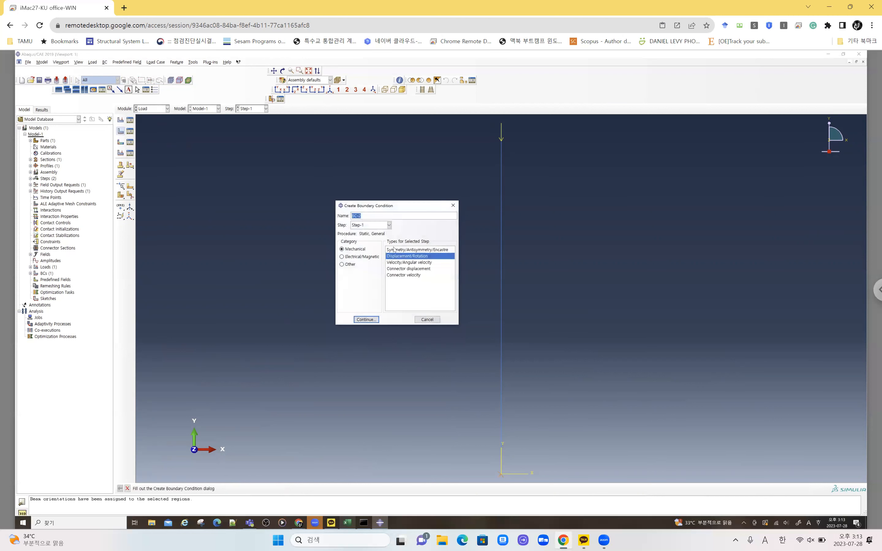
- Create a second Displacement/Rotation boundary condition at the wire's upper endpoint that restrains only U1
left_click(367, 319)
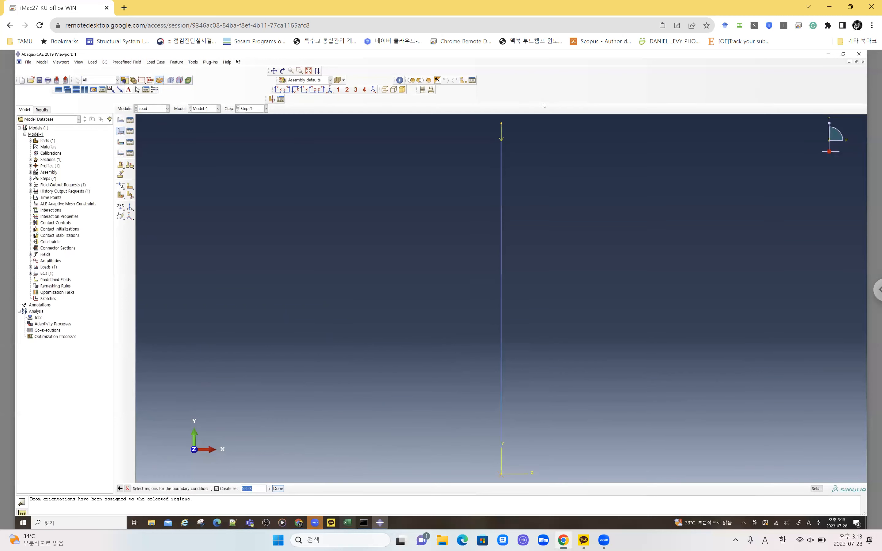
left_click(521, 121)
left_click(280, 488)
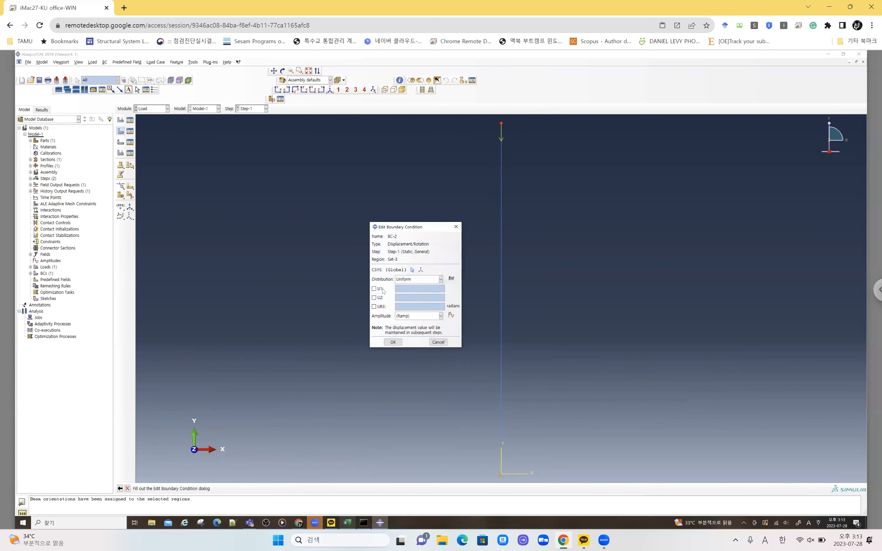
left_click(382, 289)
left_click(393, 342)
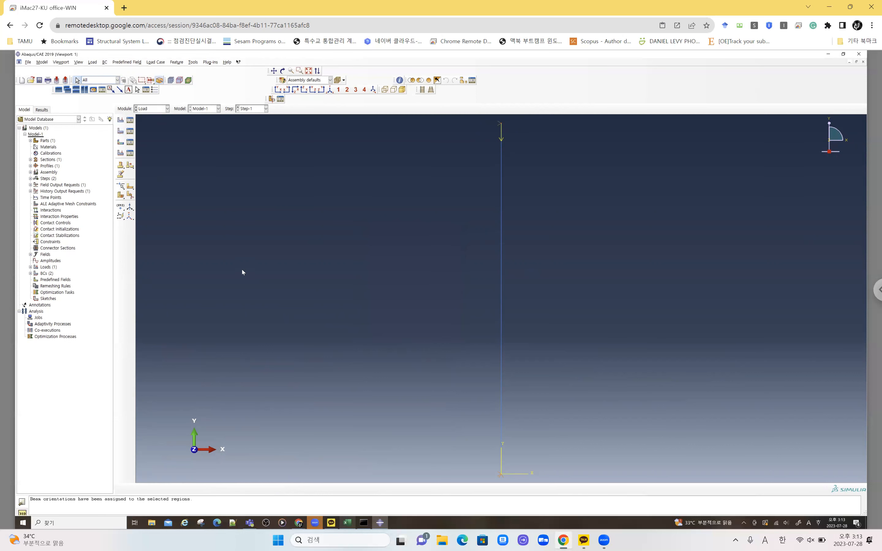
- Switch to the Mesh module and make Part-1 the object to mesh instead of the assembly
left_click(147, 109)
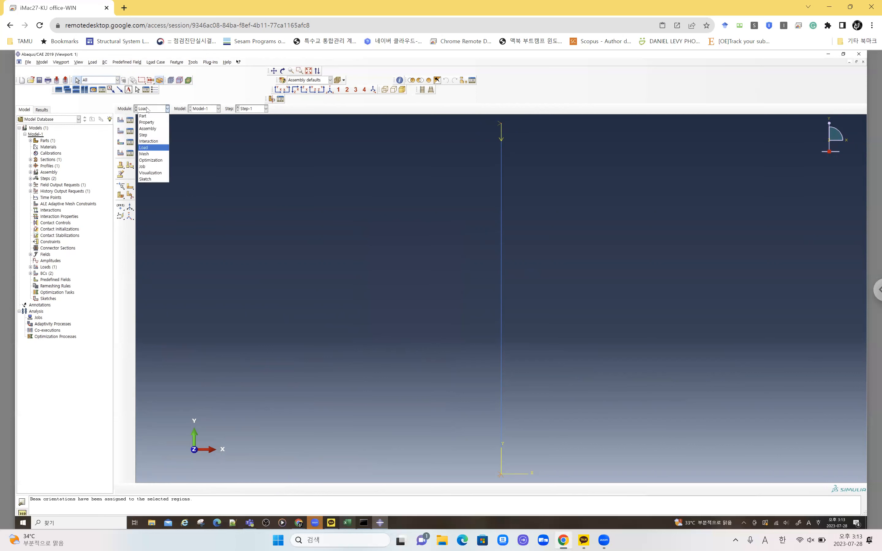
left_click(149, 155)
left_click(265, 109)
- Seed the whole vertical wire by number with 10 elements, and mesh the part
left_click(130, 121)
left_click_drag(313, 178, 577, 248)
left_click(258, 488)
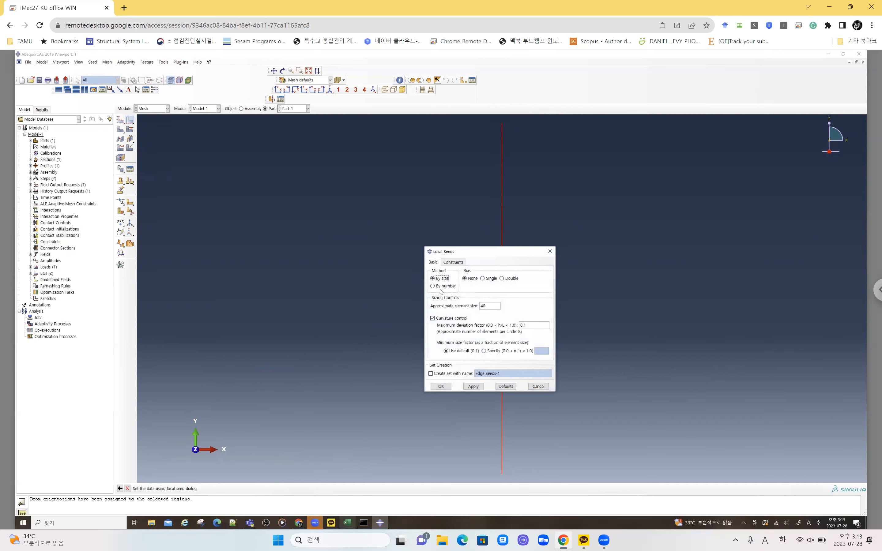
left_click(433, 286)
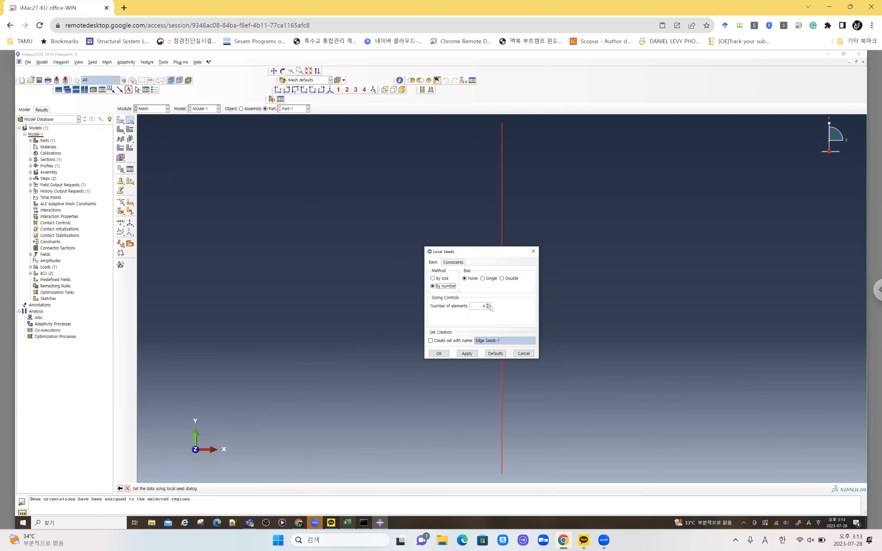
left_click(476, 306)
type("10")
key("Delete")
left_click(439, 353)
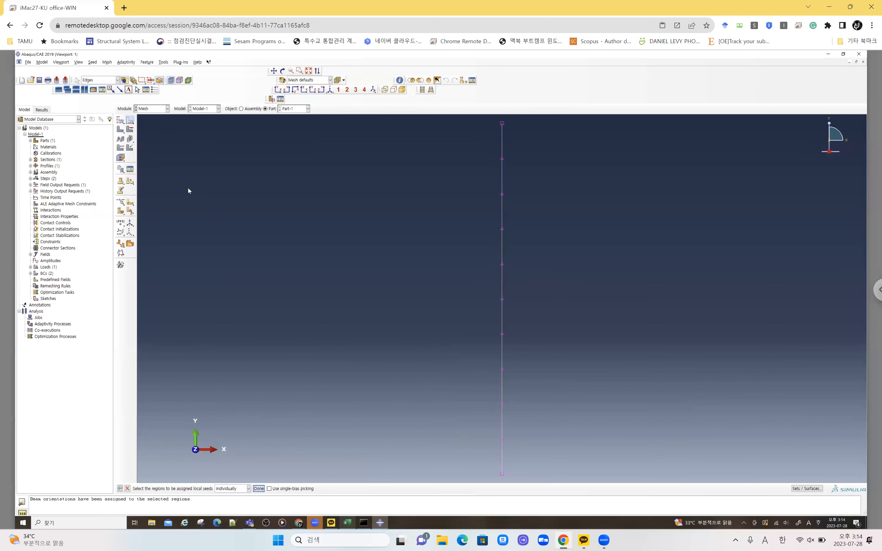
left_click(121, 129)
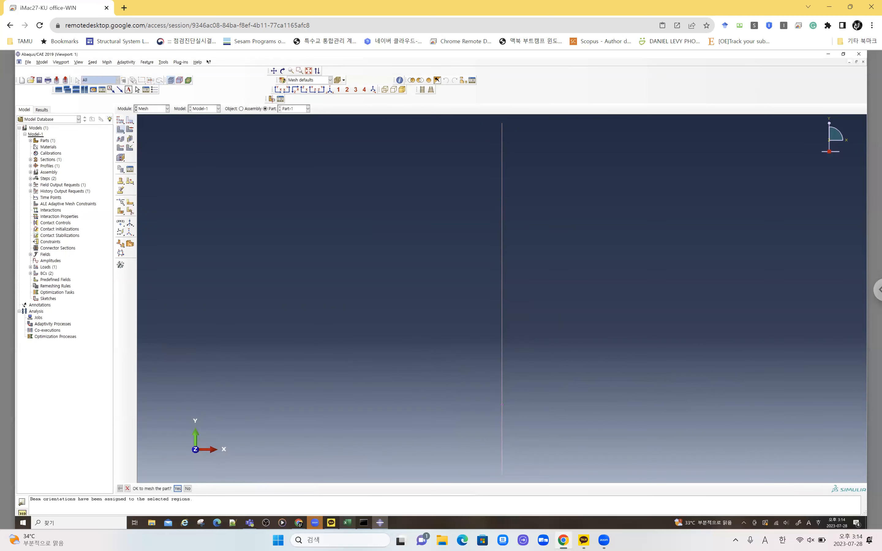
left_click(178, 489)
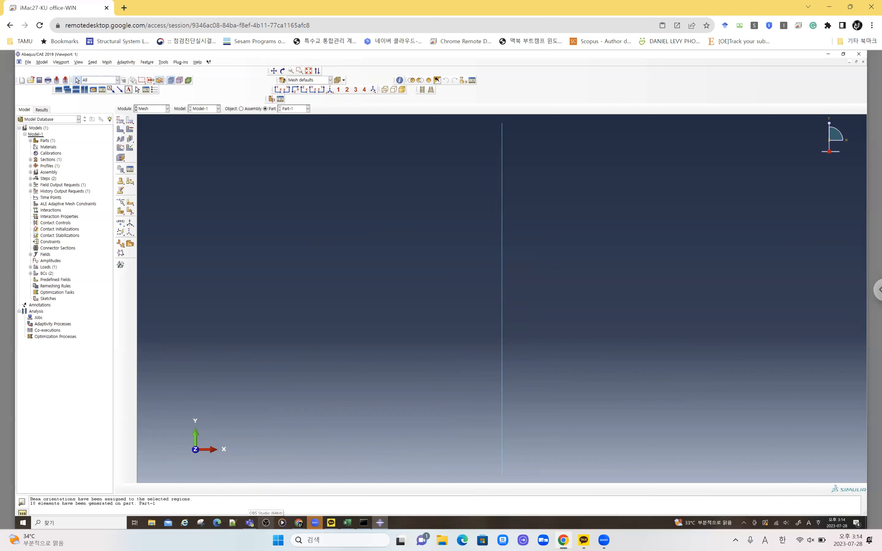
- Switch to the Job module and create a full analysis job named Column_nonlinear from Model-1 with default settings
left_click(151, 109)
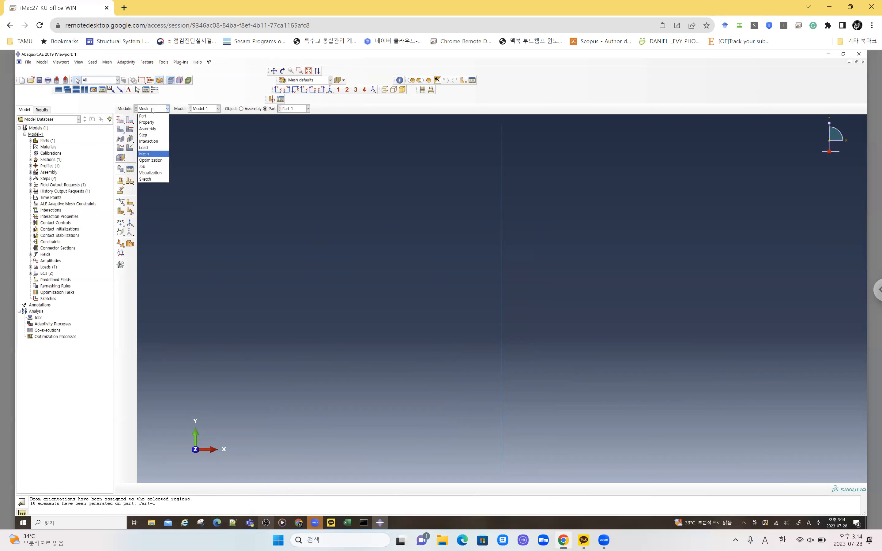
left_click(144, 167)
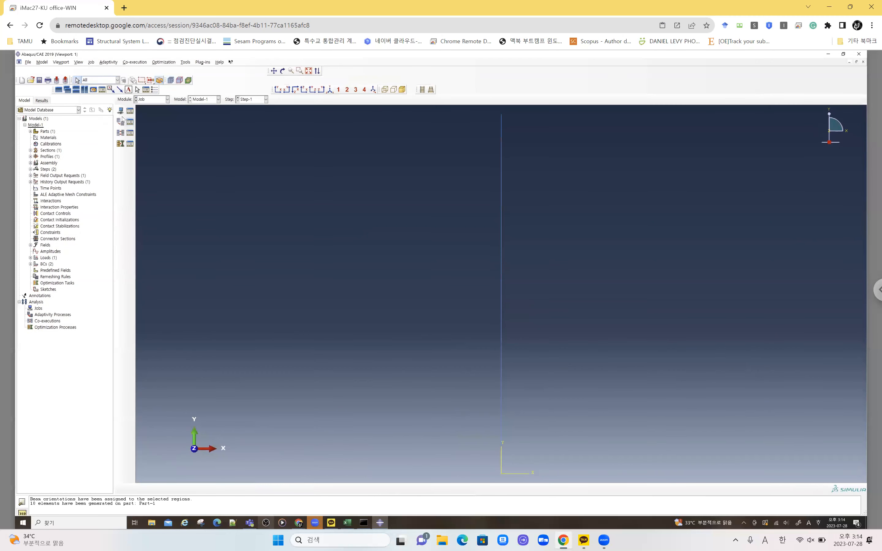
left_click(122, 111)
type("Column_nonlinear")
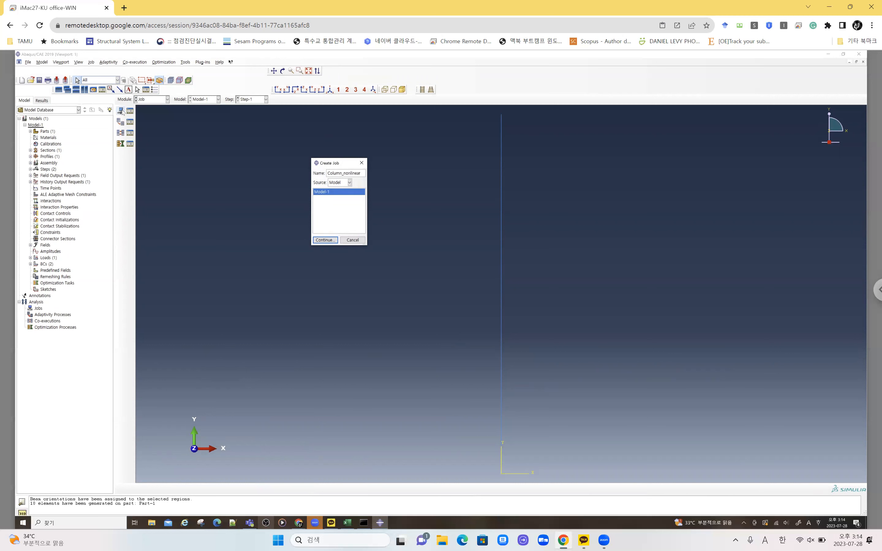
key("Return")
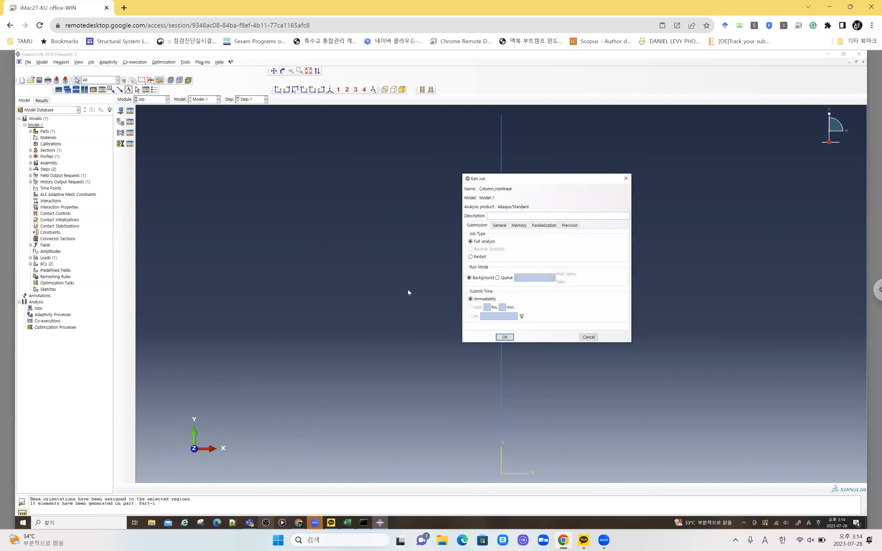
left_click(504, 336)
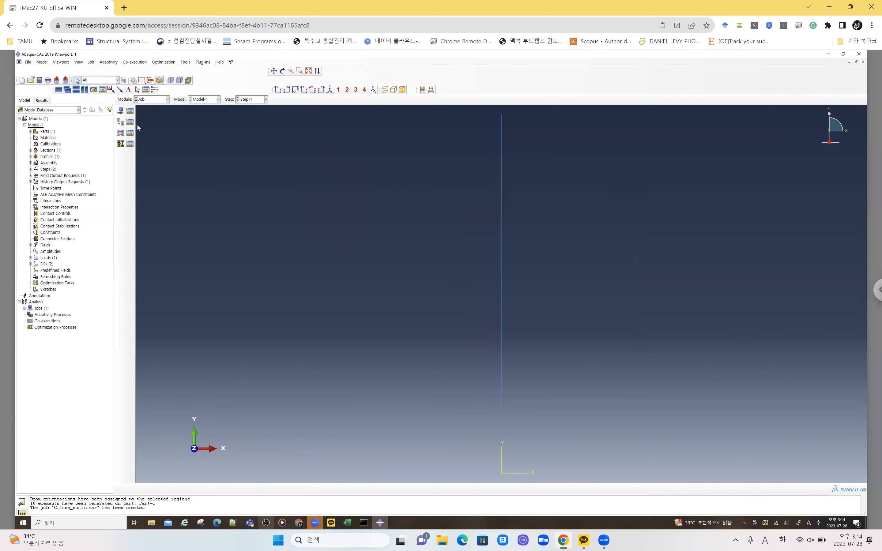
- Submit the Column_nonlinear job for analysis and open its monitor
left_click(130, 110)
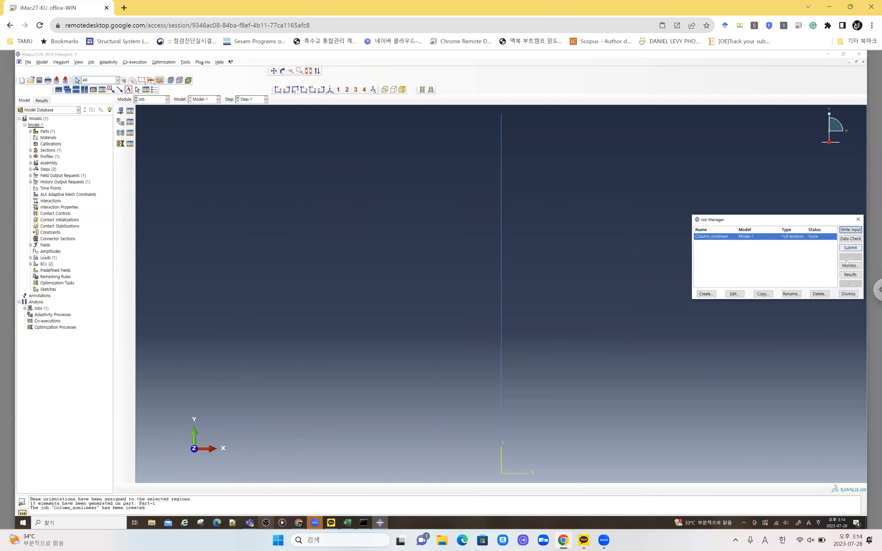
left_click(855, 249)
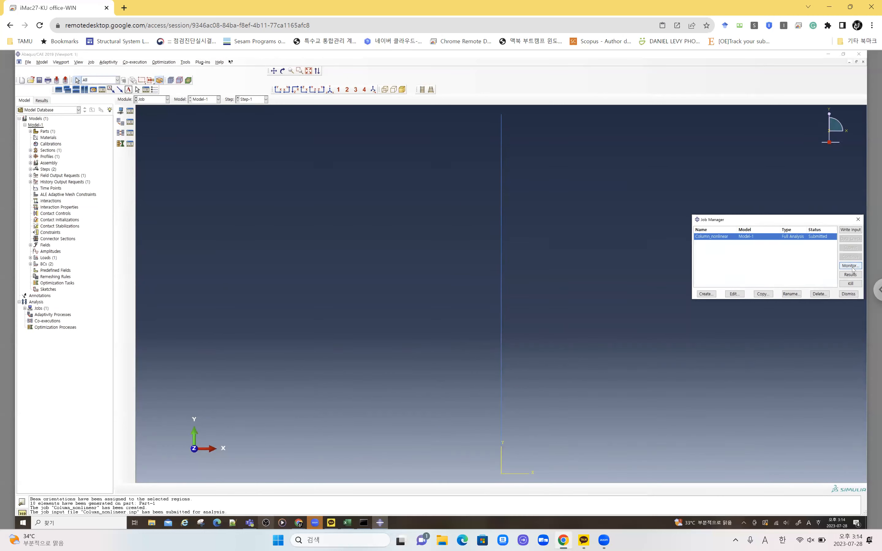
left_click(850, 266)
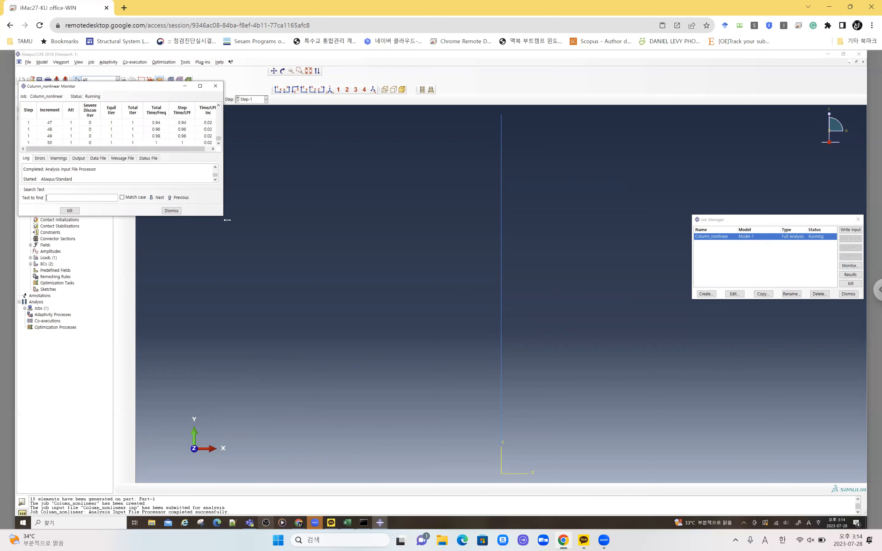
- Enlarge the Column_nonlinear job monitor, review the iterations per increment from first to last, and close the monitor
left_click_drag(227, 220, 262, 268)
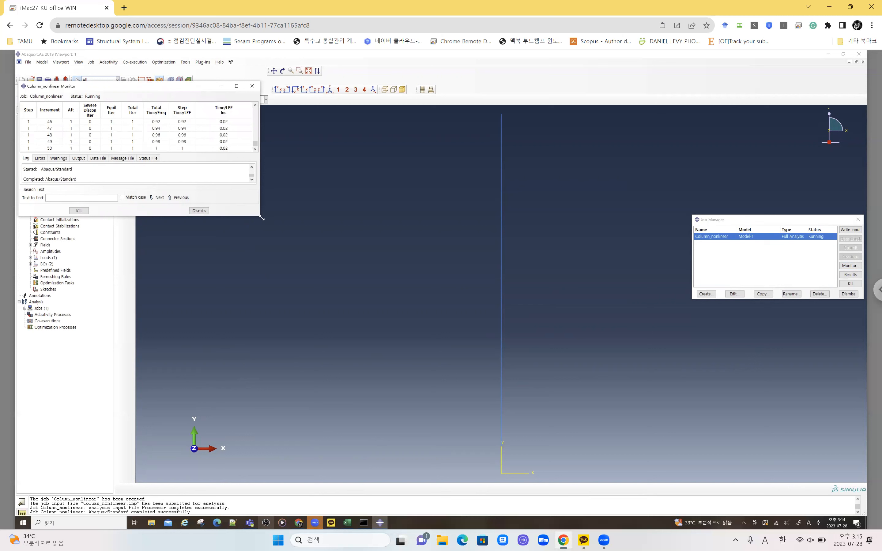
left_click_drag(360, 350, 370, 372)
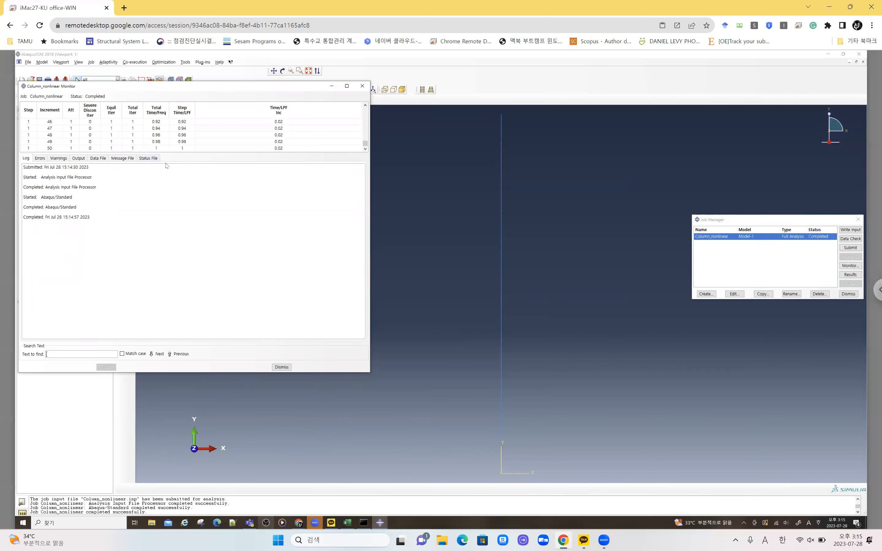
left_click_drag(365, 143, 370, 101)
scroll(160, 127, "down", 1)
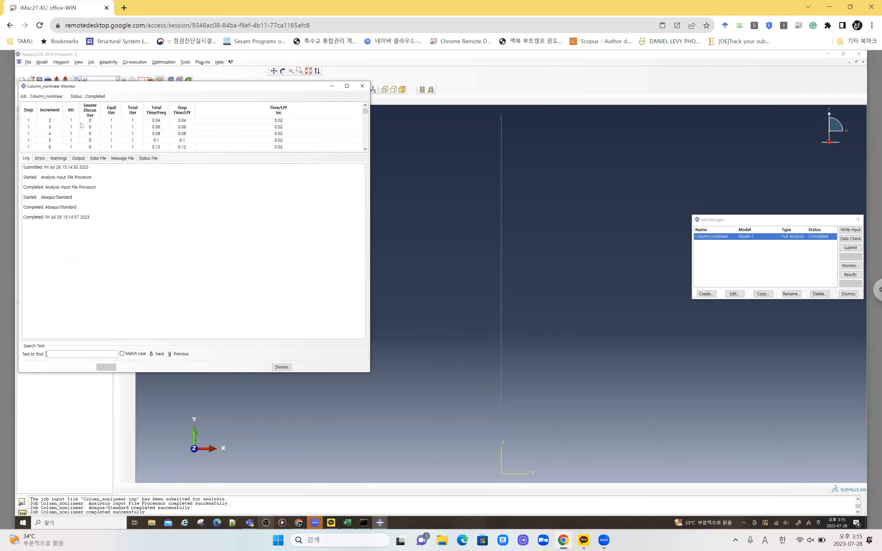
scroll(81, 126, "down", 3)
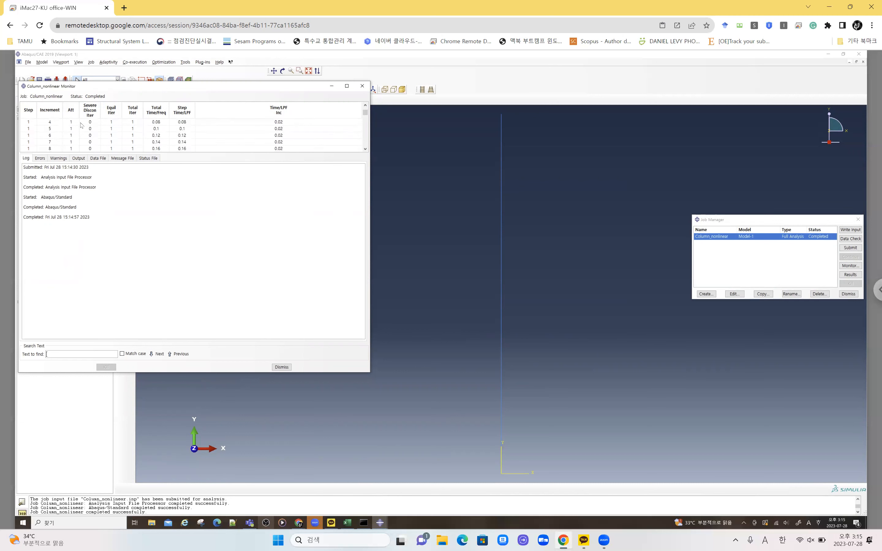
scroll(82, 126, "down", 1)
scroll(82, 126, "down", 1)
scroll(82, 126, "down", 3)
scroll(81, 125, "down", 5)
scroll(82, 125, "down", 2)
scroll(81, 126, "down", 7)
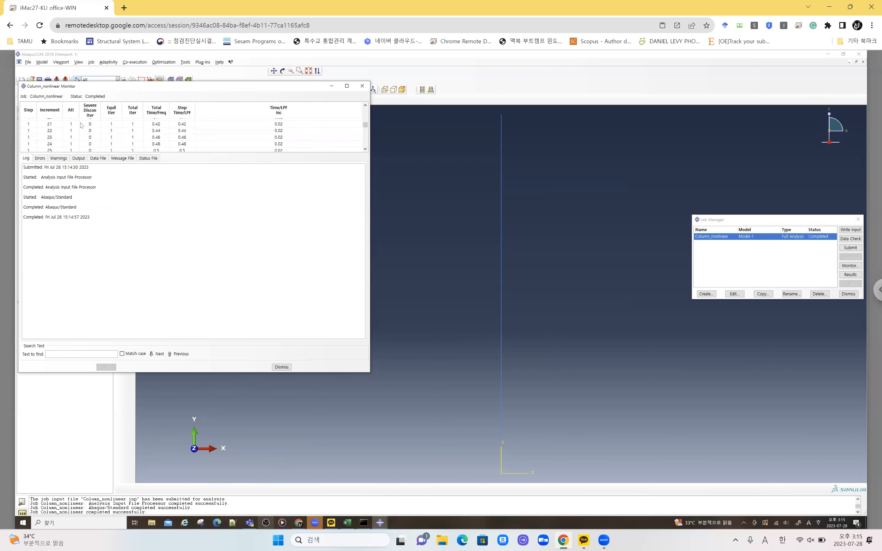
scroll(82, 126, "down", 17)
scroll(82, 126, "down", 4)
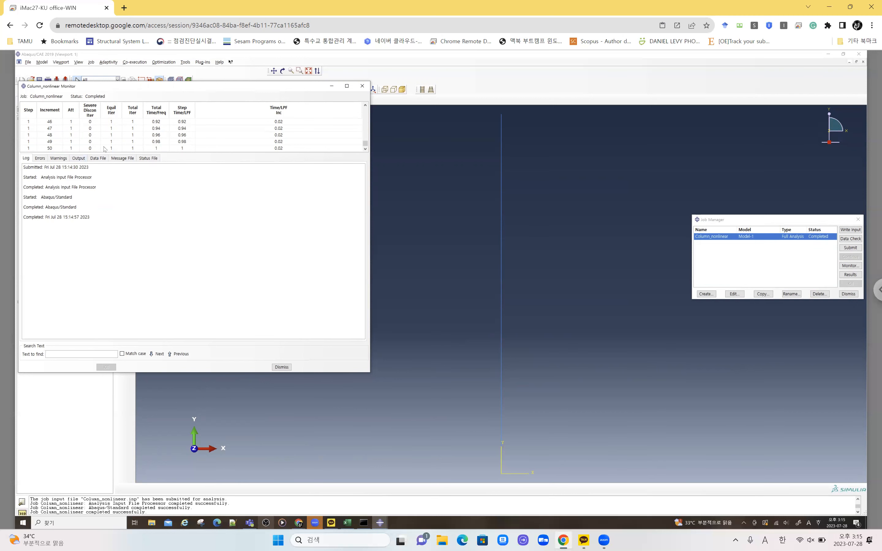
left_click(361, 86)
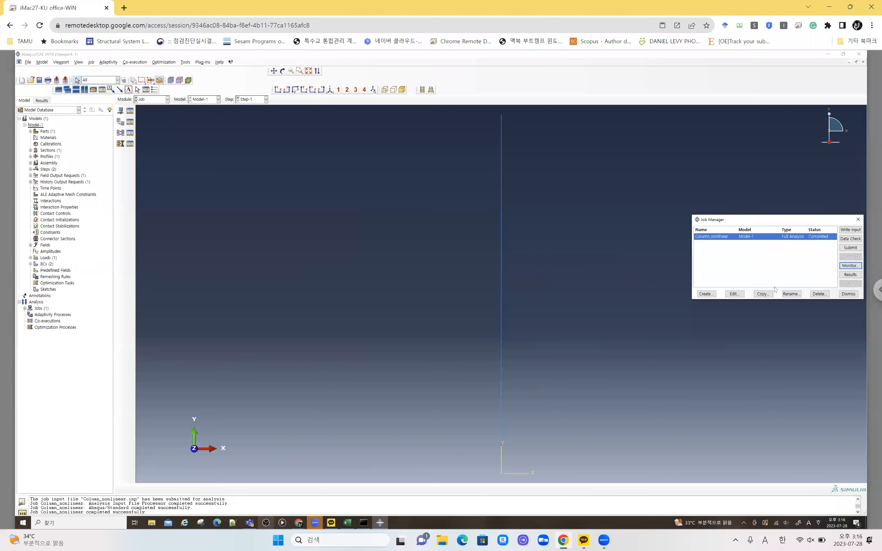
- Open the Column_nonlinear job results and plot contours on the deformed shape, followed by the undeformed shape
left_click(849, 274)
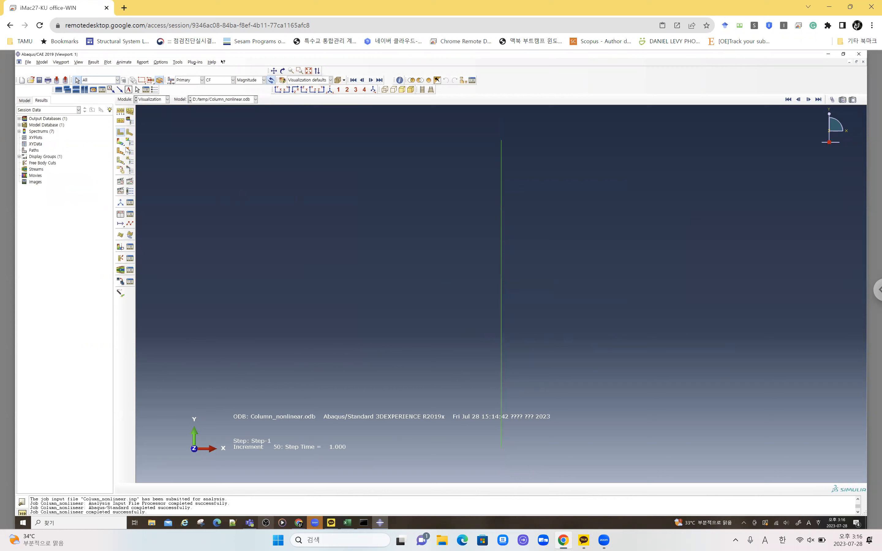
left_click(121, 142)
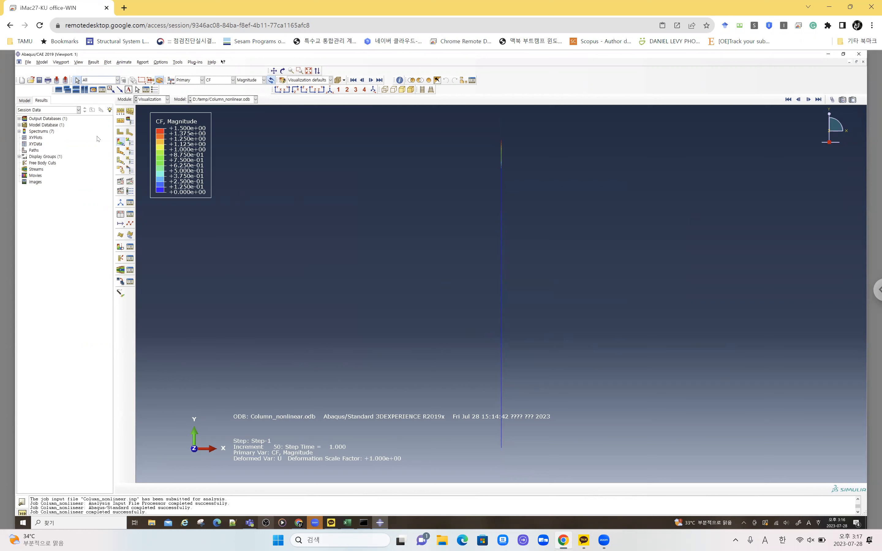
left_click(120, 132)
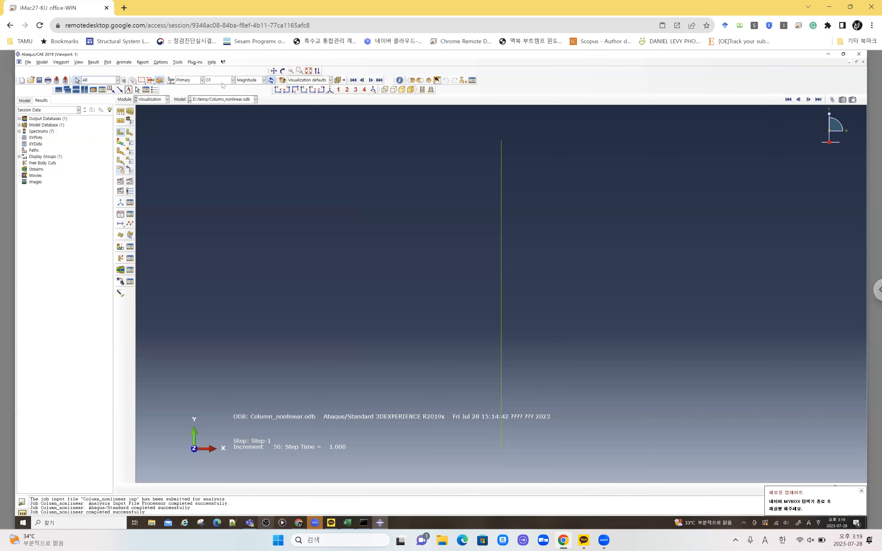
- Switch to the Load module and create a uniform CM3 moment load in Step-1 at the column's top end point
left_click(161, 99)
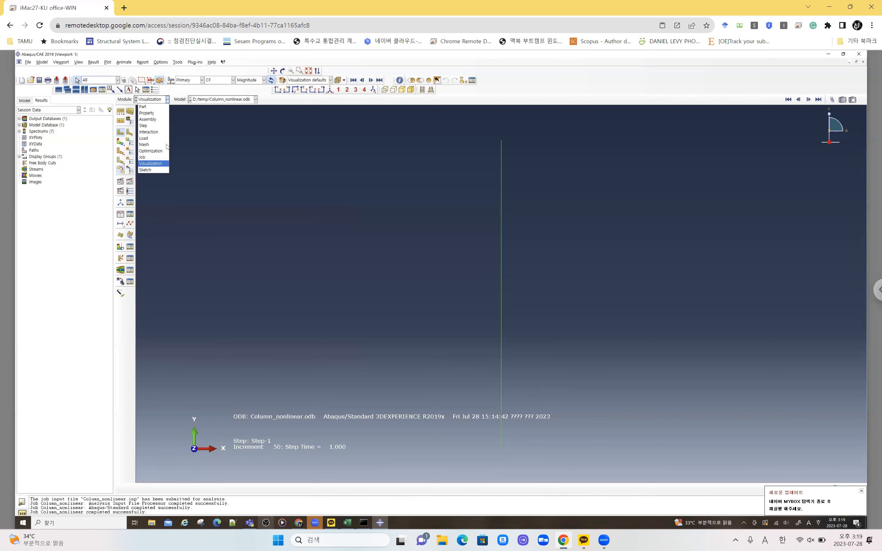
left_click(147, 139)
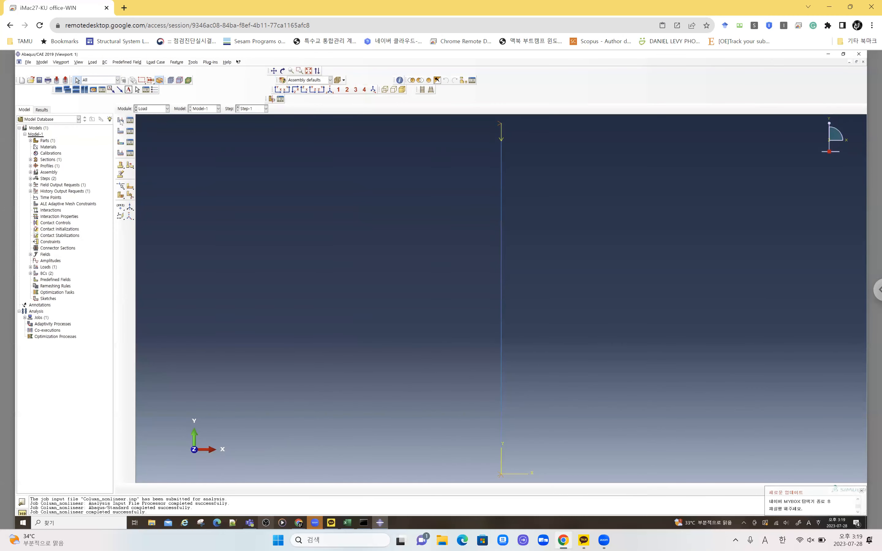
left_click(120, 121)
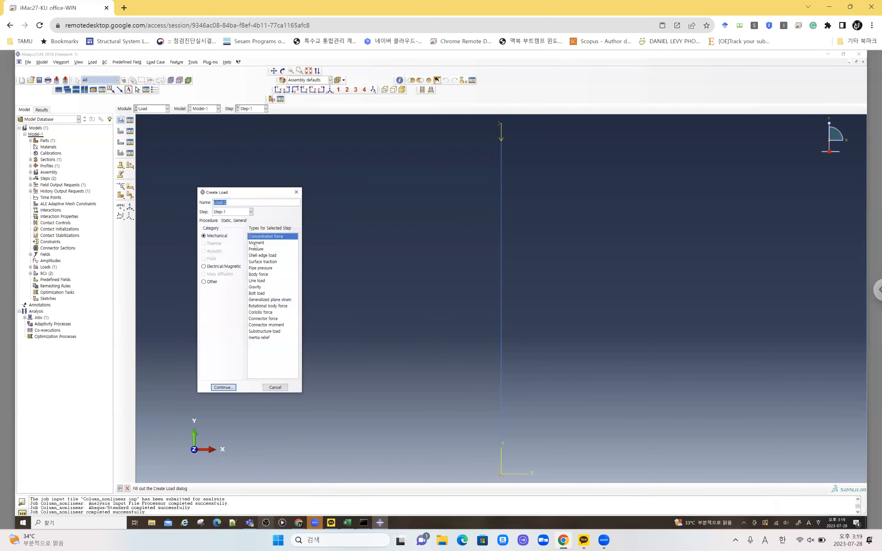
left_click(224, 387)
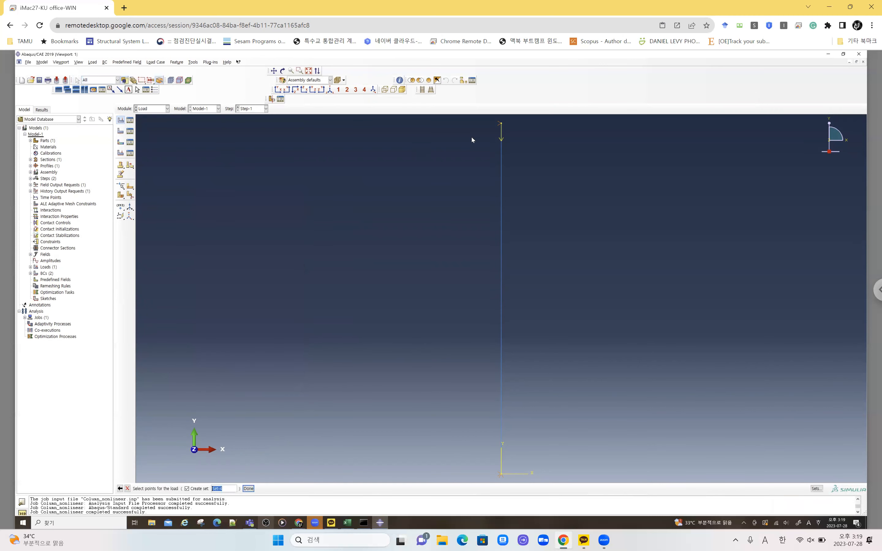
left_click(501, 124)
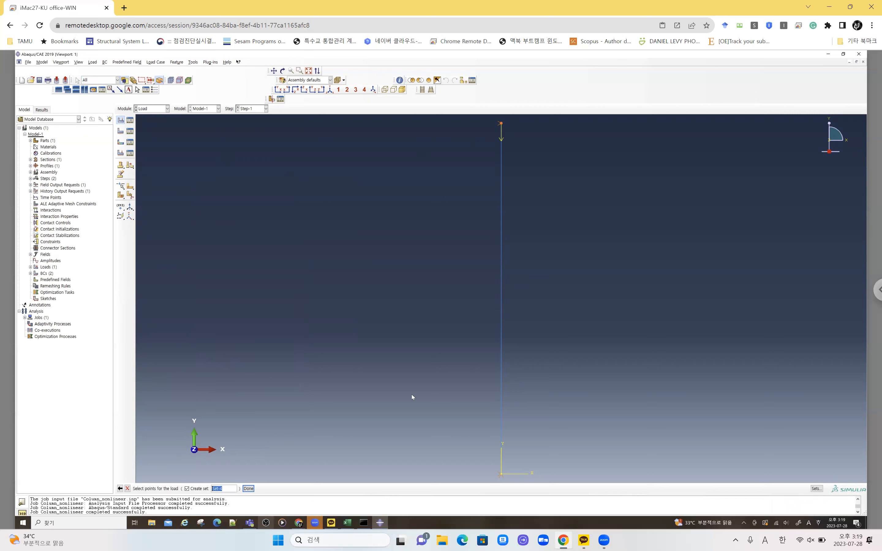
left_click(248, 488)
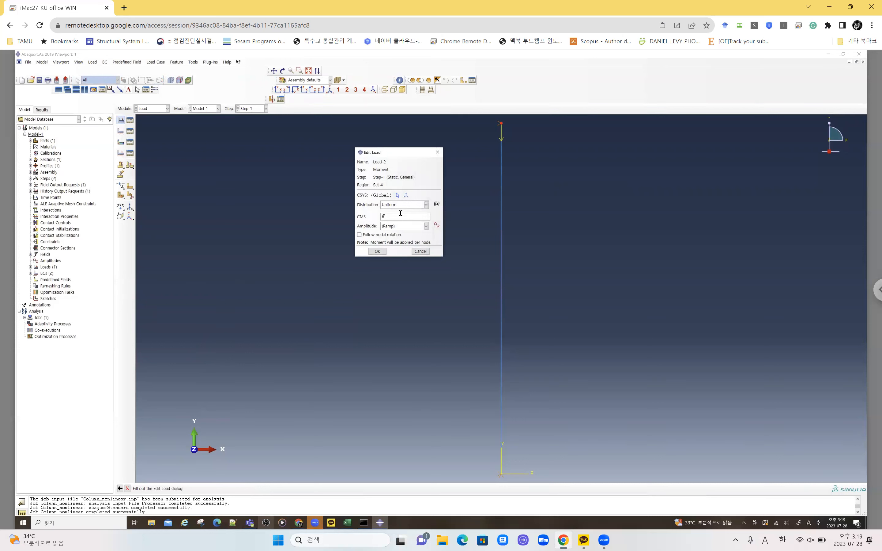
left_click(379, 252)
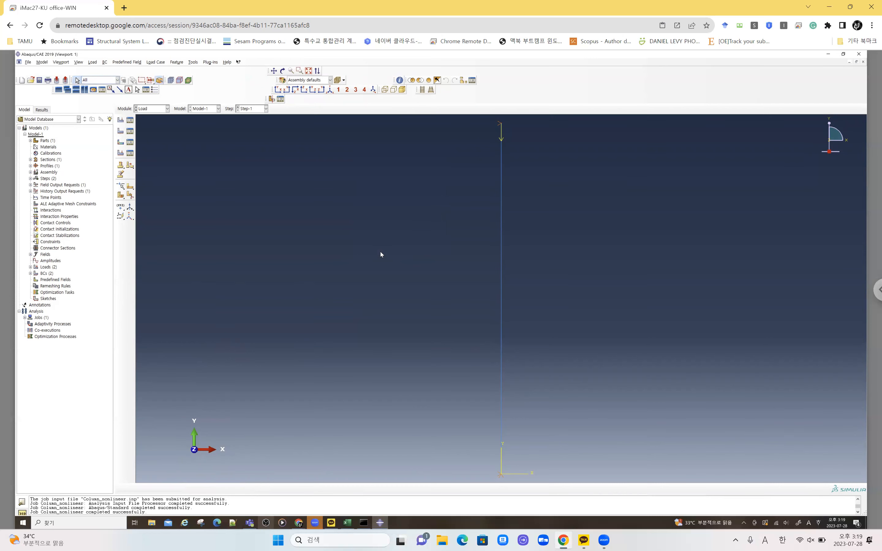
- Return to the Job module, resubmit Column_nonlinear while overwriting its existing job files, and open its monitor
left_click(161, 109)
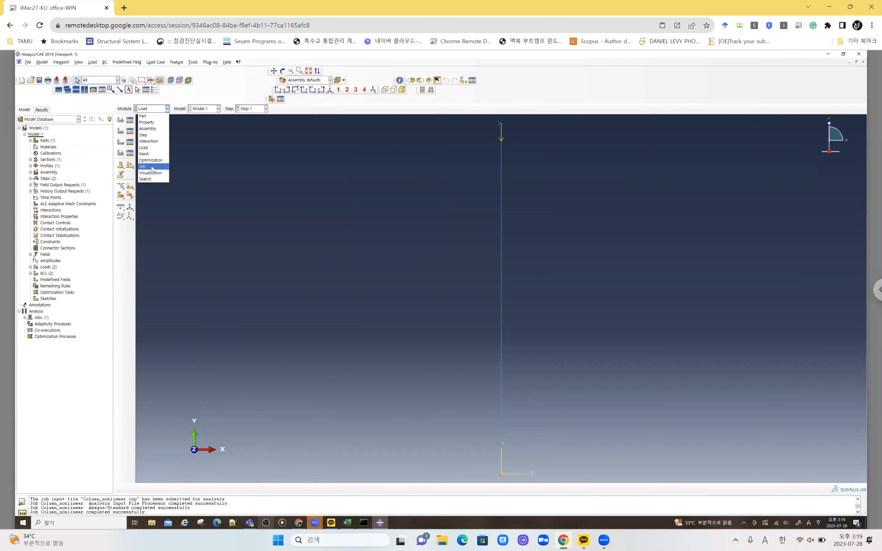
left_click(152, 167)
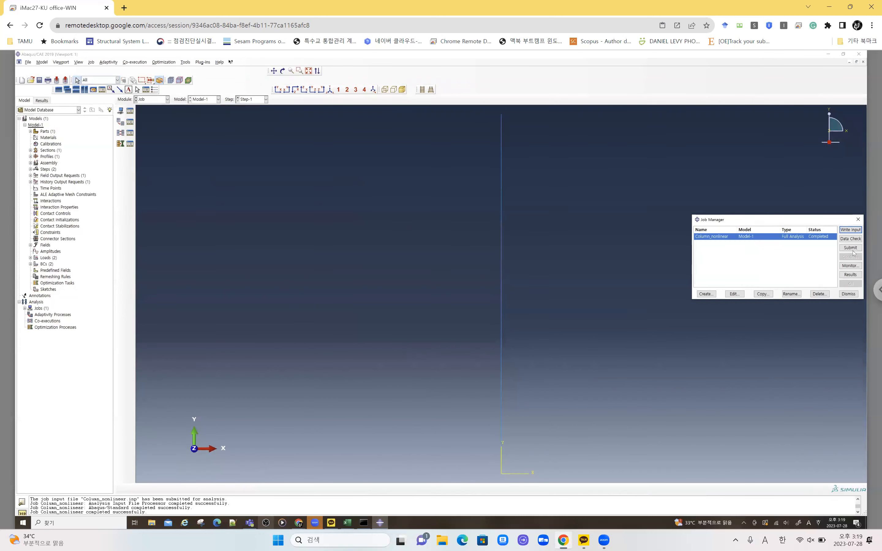
left_click(851, 248)
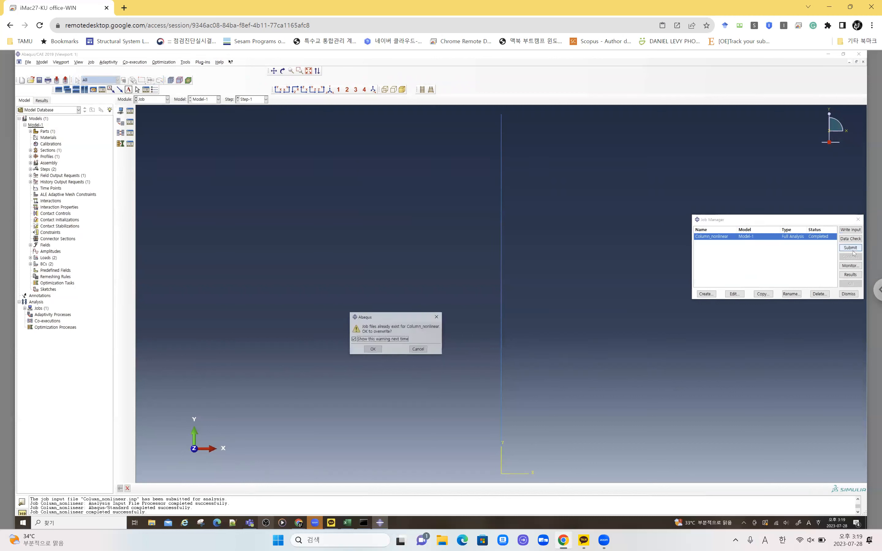
left_click(374, 349)
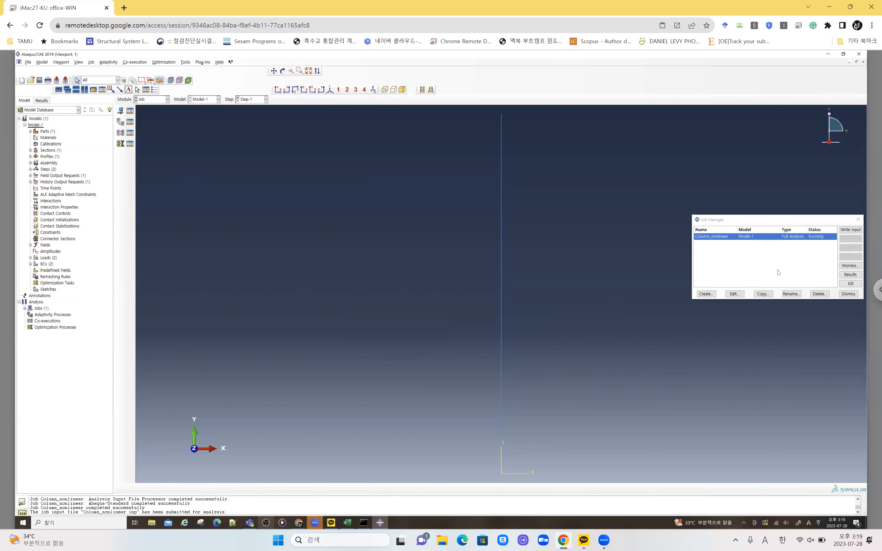
left_click(850, 266)
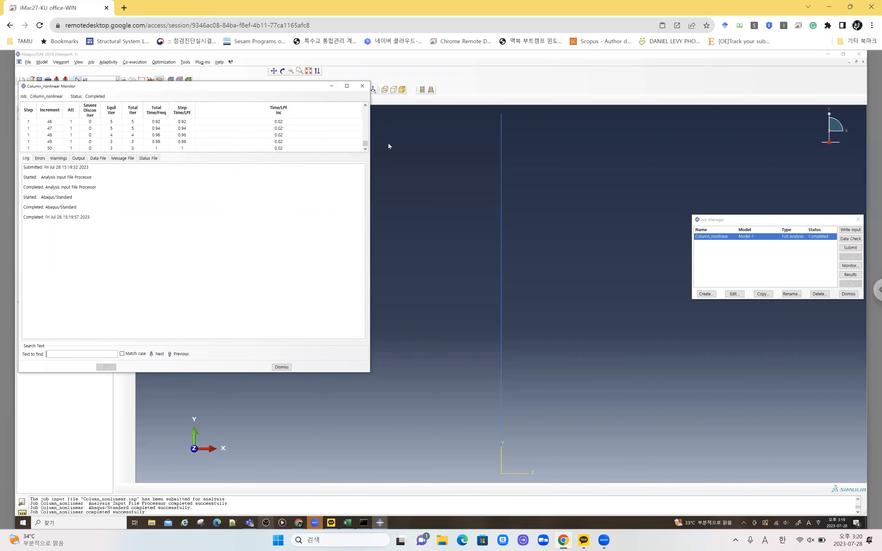
- Review the equilibrium iterations of each increment in the rerun job's monitor, and put the monitor away
left_click_drag(364, 144, 370, 105)
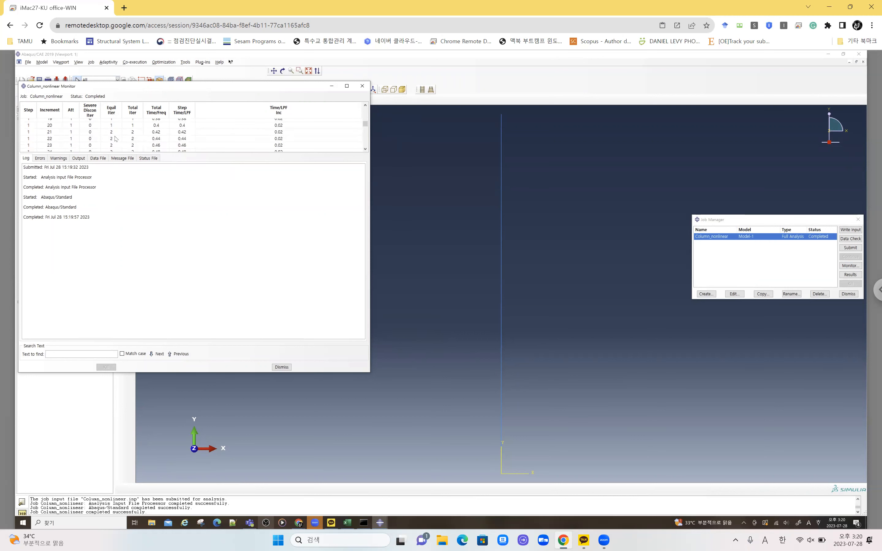
scroll(115, 138, "down", 1)
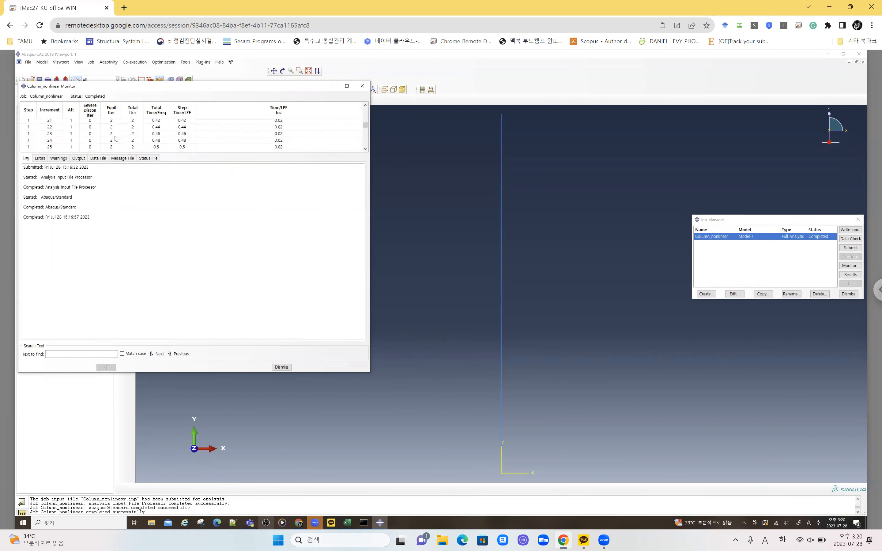
scroll(115, 139, "down", 4)
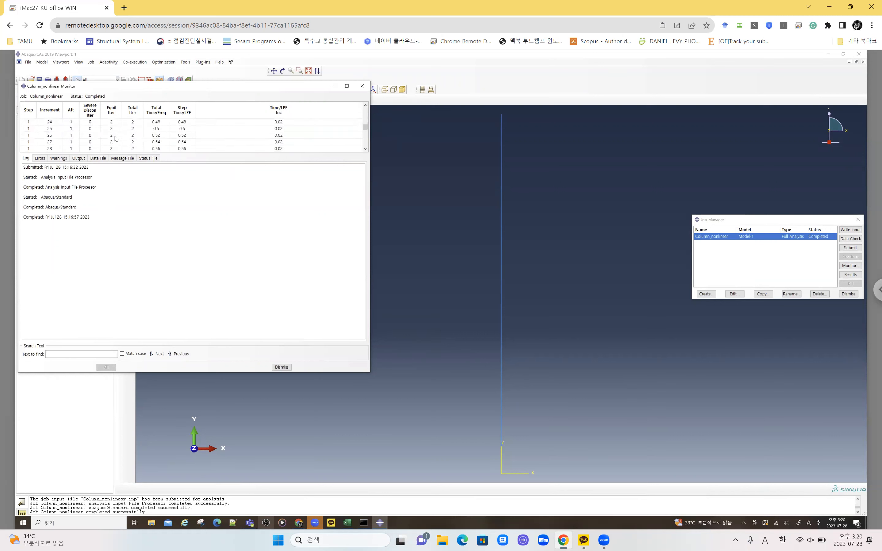
scroll(115, 138, "down", 8)
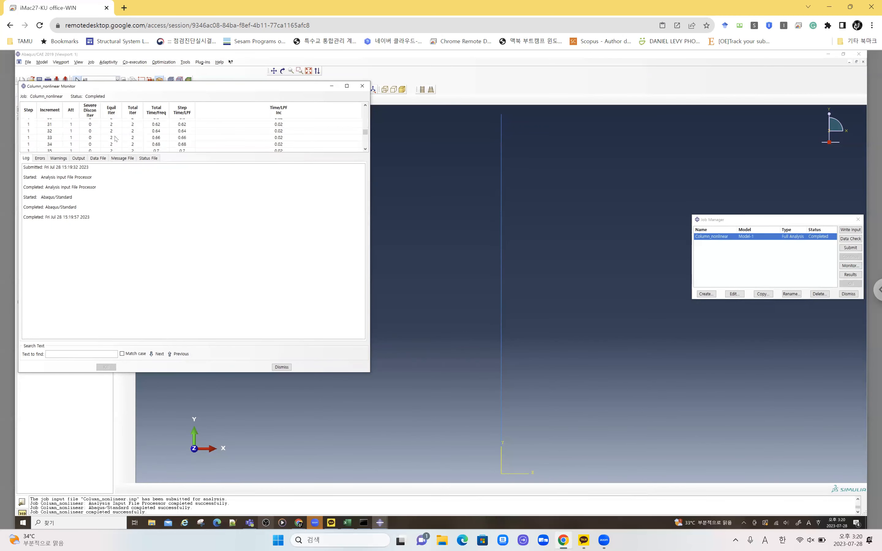
scroll(115, 139, "down", 4)
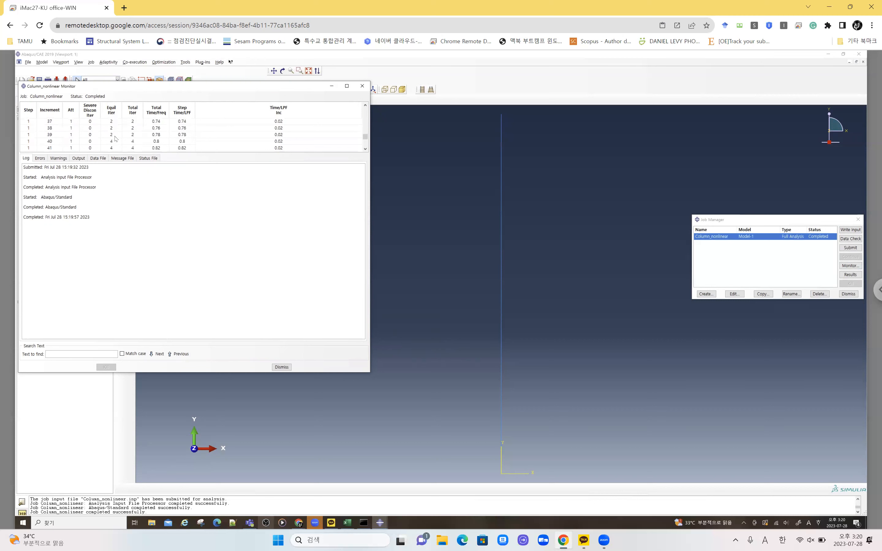
scroll(115, 144, "down", 1)
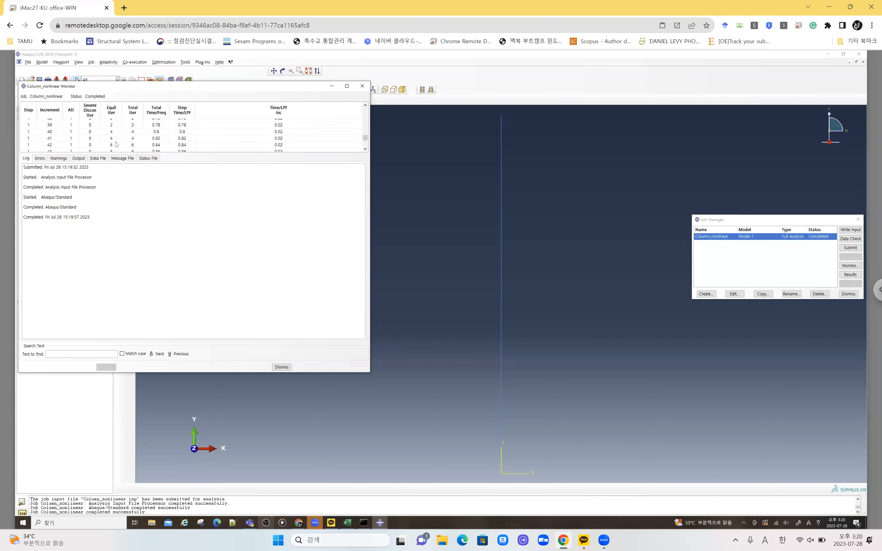
scroll(116, 144, "down", 5)
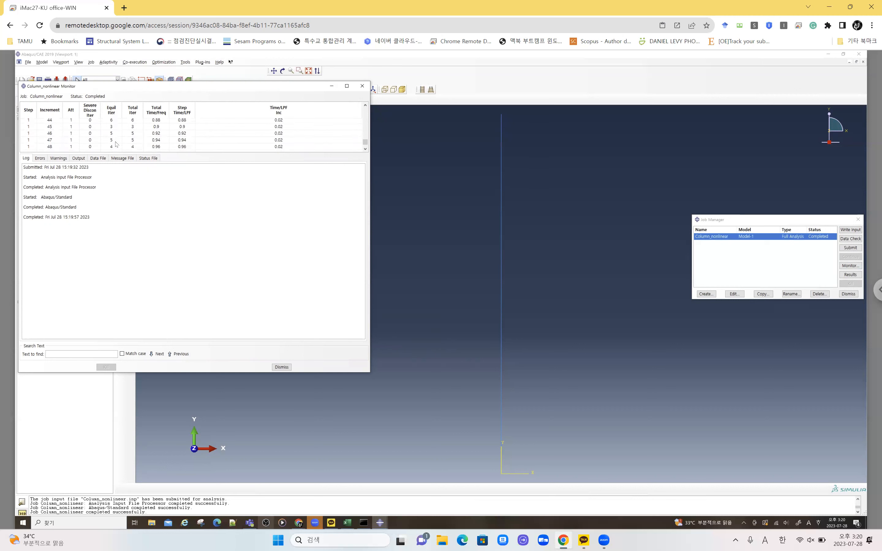
left_click(331, 87)
- Open the rerun Column_nonlinear results and plot contours on the deformed column
left_click(849, 275)
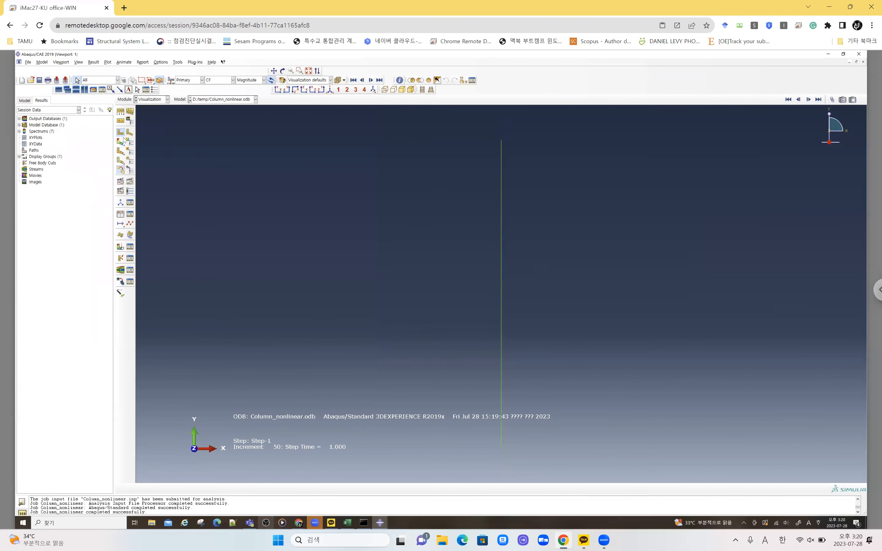
left_click(119, 142)
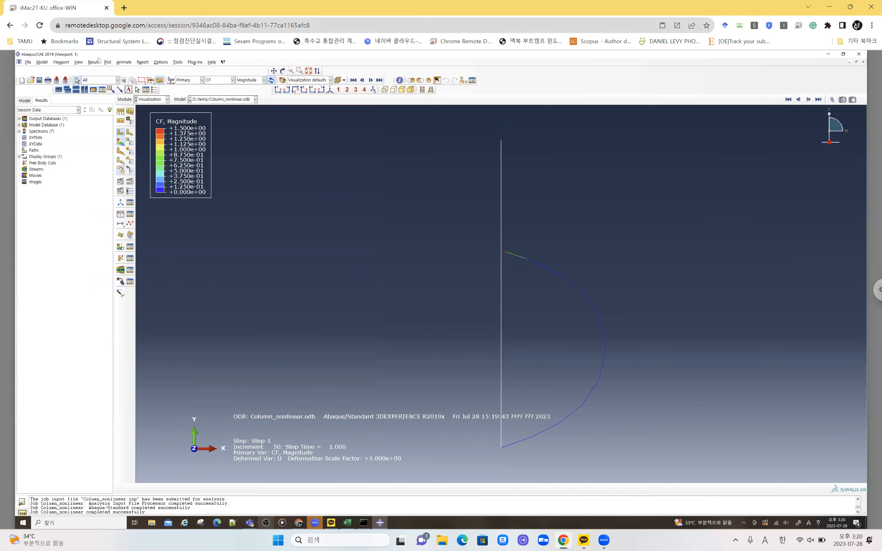
left_click(59, 63)
mouse_move(79, 62)
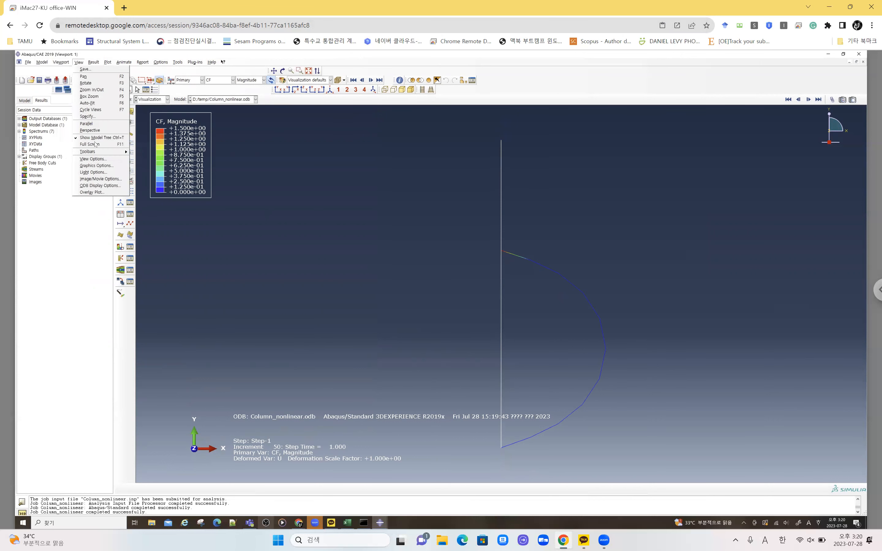
left_click(94, 186)
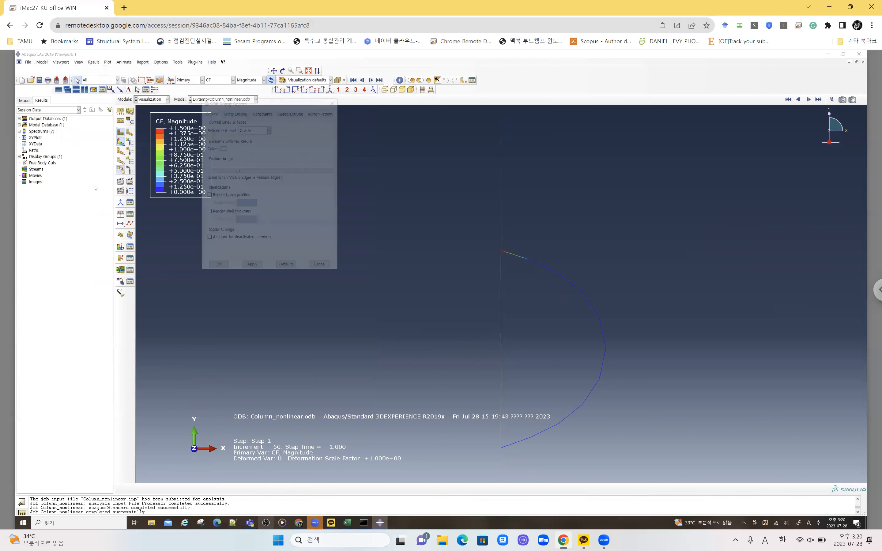
key("Escape")
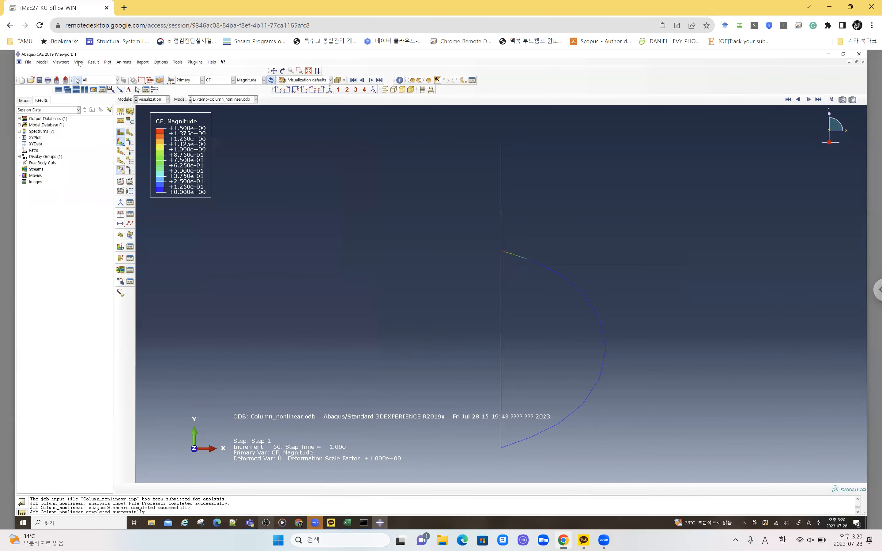
- Set the top color of the viewport's gradient background to white in the Graphics Options
left_click(79, 62)
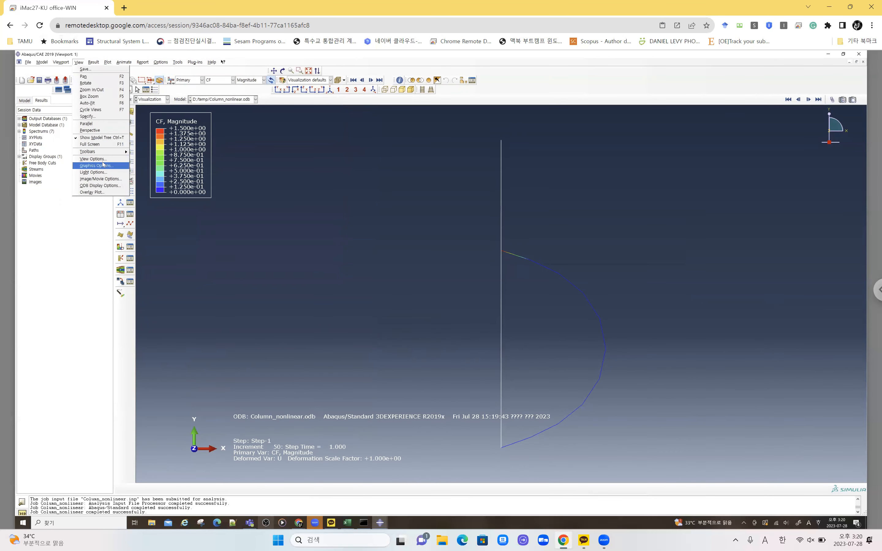
left_click(101, 167)
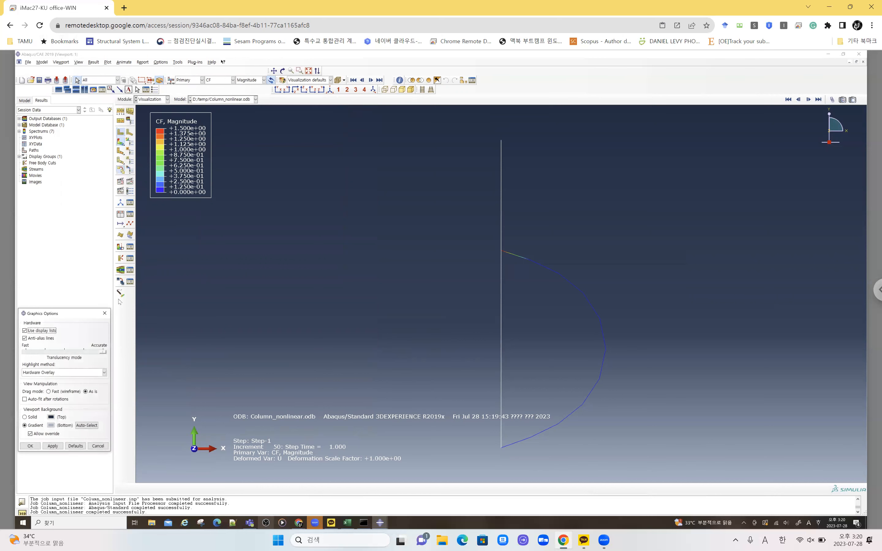
left_click(50, 417)
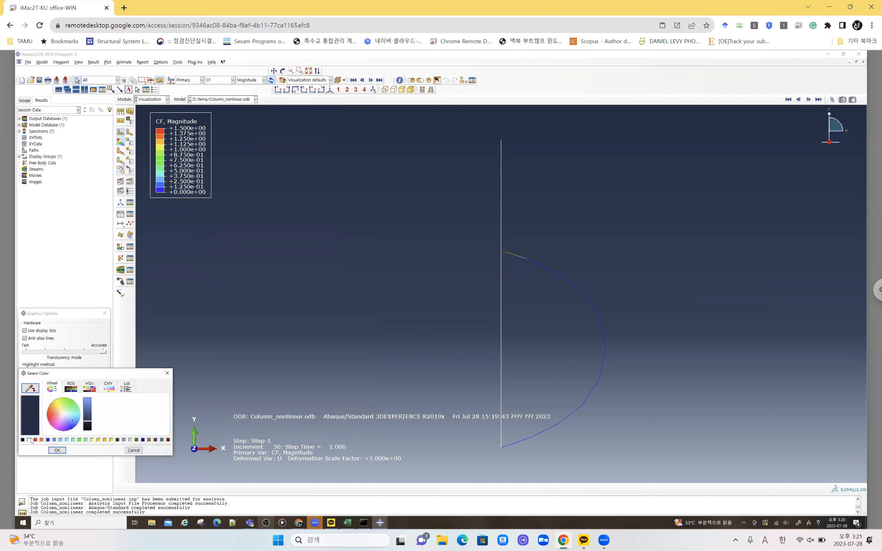
left_click(31, 440)
left_click(58, 450)
left_click(32, 445)
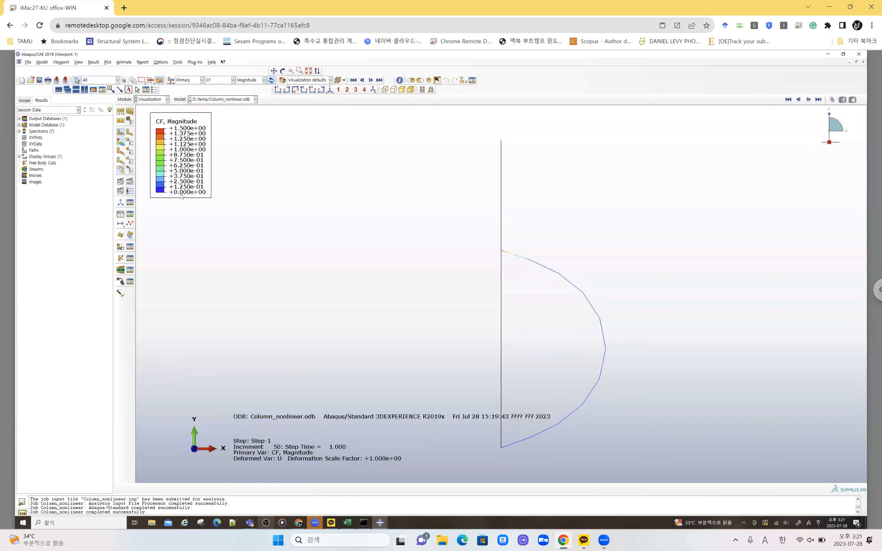
- Play the time-history animation of the deformed column's results and stop it
left_click(130, 181)
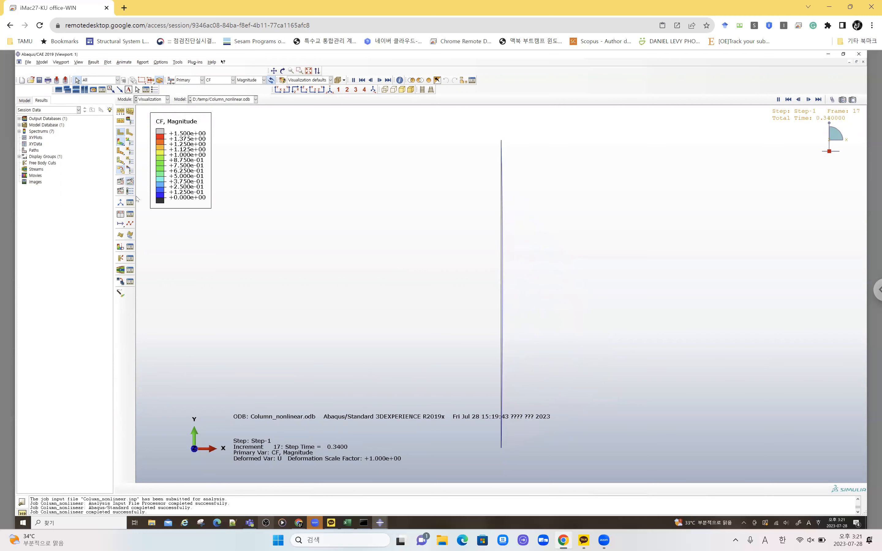
left_click(130, 182)
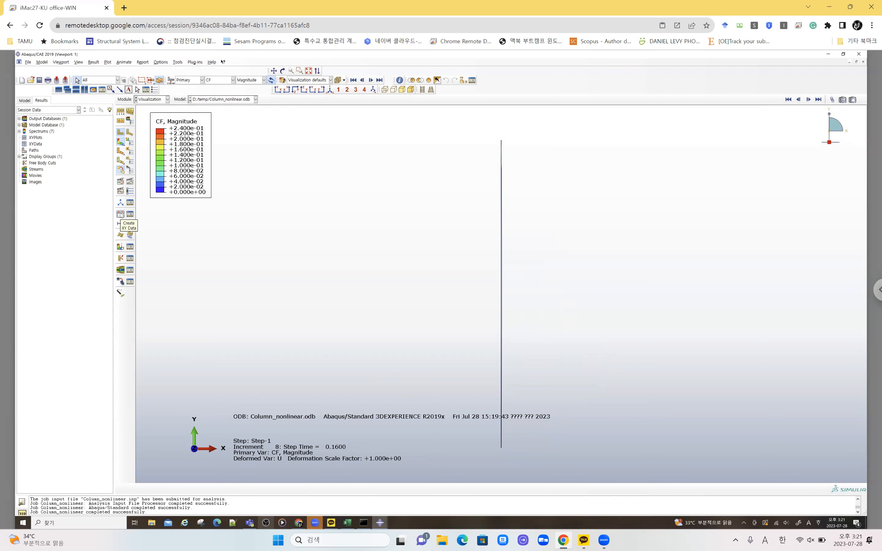
left_click(177, 63)
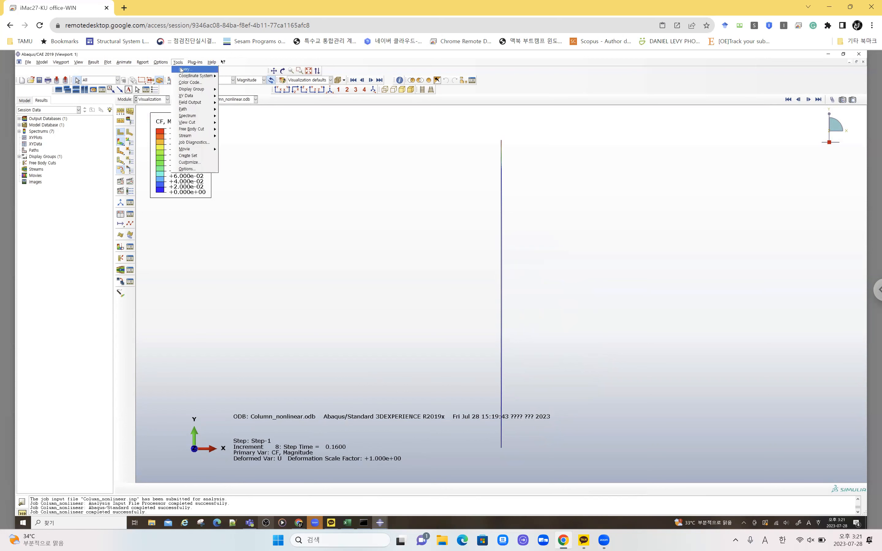
left_click(170, 261)
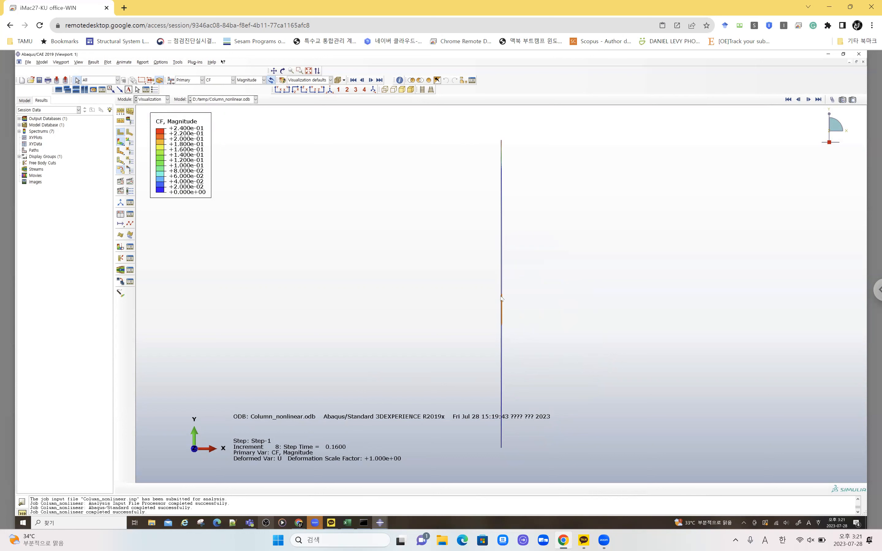
- Create XY data from ODB field output with the Unique Nodal position and the U1 spatial displacement component
left_click(120, 214)
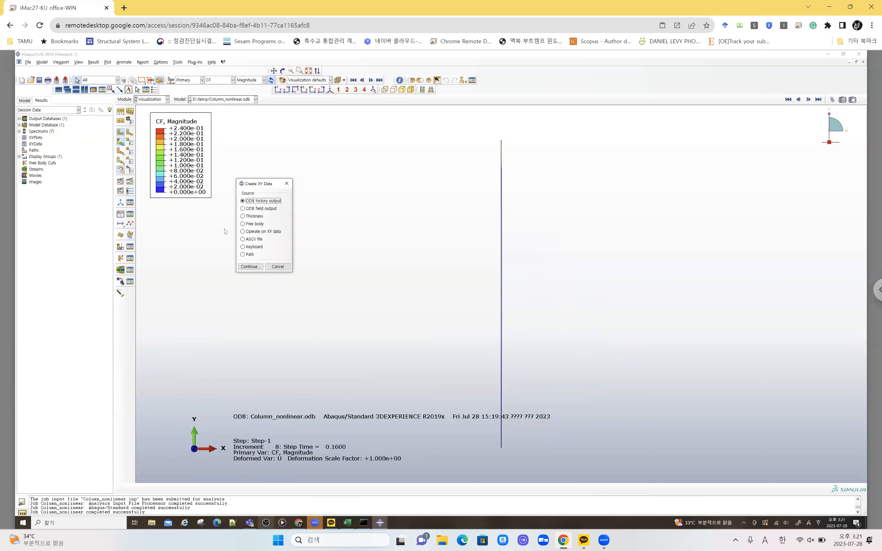
left_click(271, 209)
left_click(250, 267)
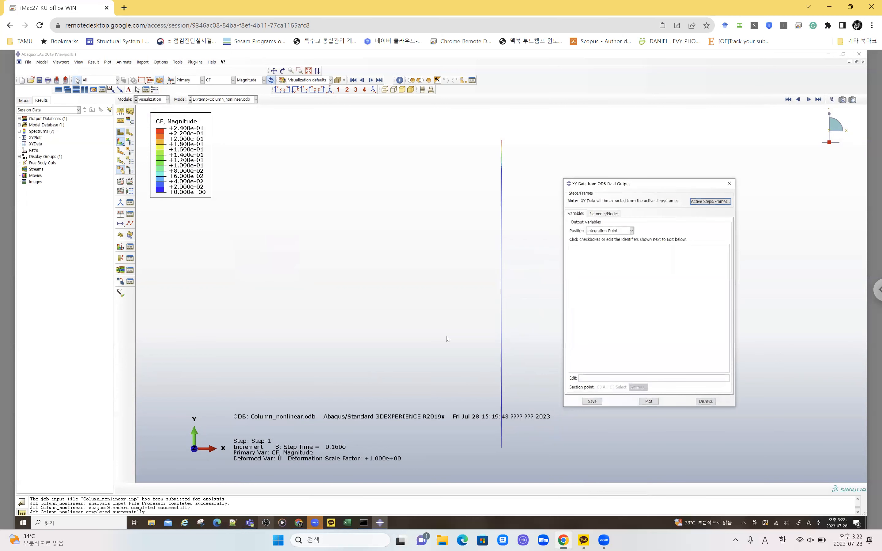
left_click(589, 232)
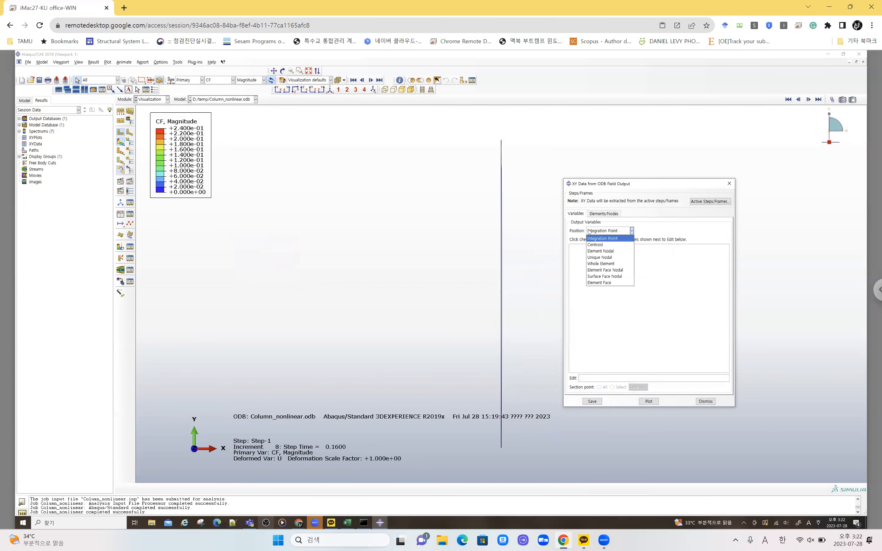
left_click(606, 259)
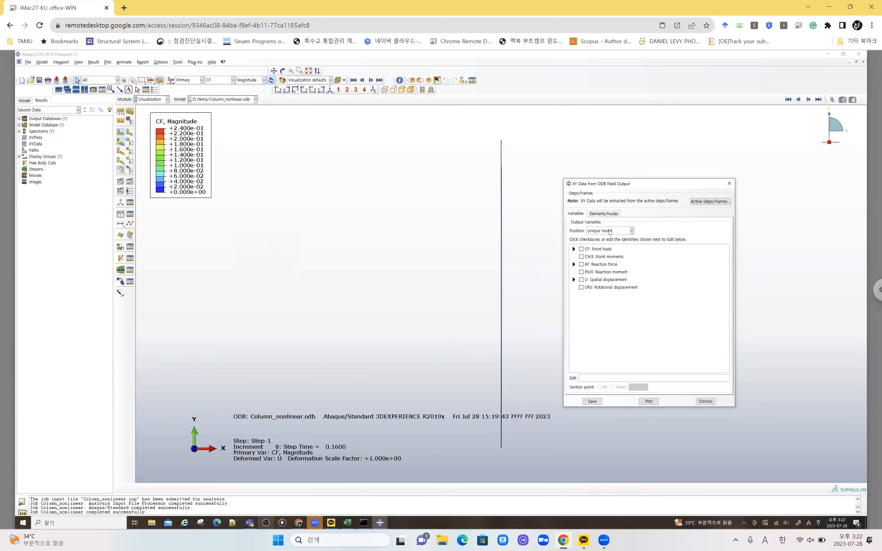
left_click(609, 232)
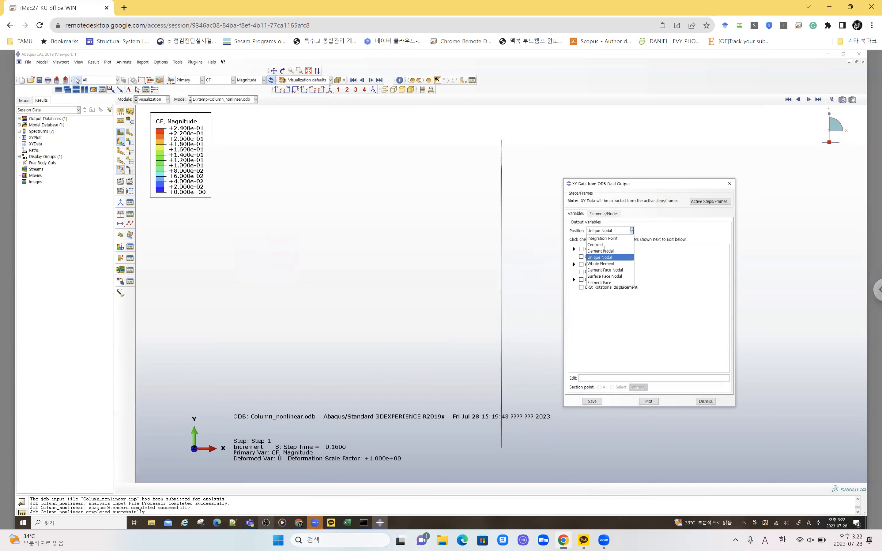
left_click(594, 258)
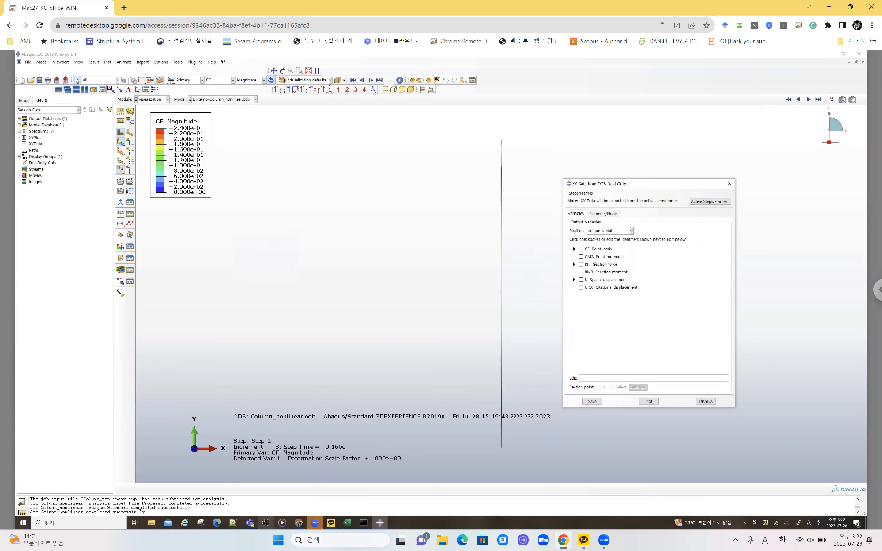
left_click(574, 280)
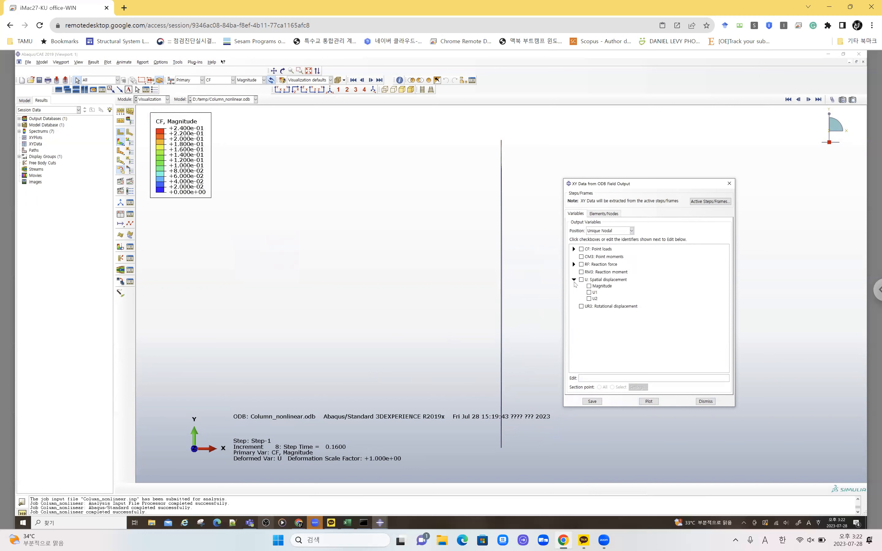
left_click(589, 293)
- Select the column's mid-height node from the viewport, plot its U1 displacement over time, and dismiss the XY data setup
left_click(604, 214)
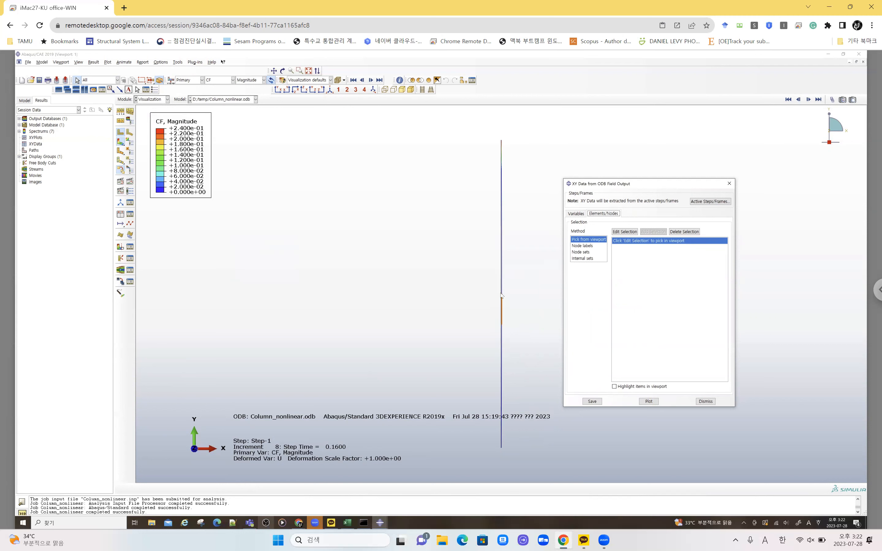
left_click(502, 296)
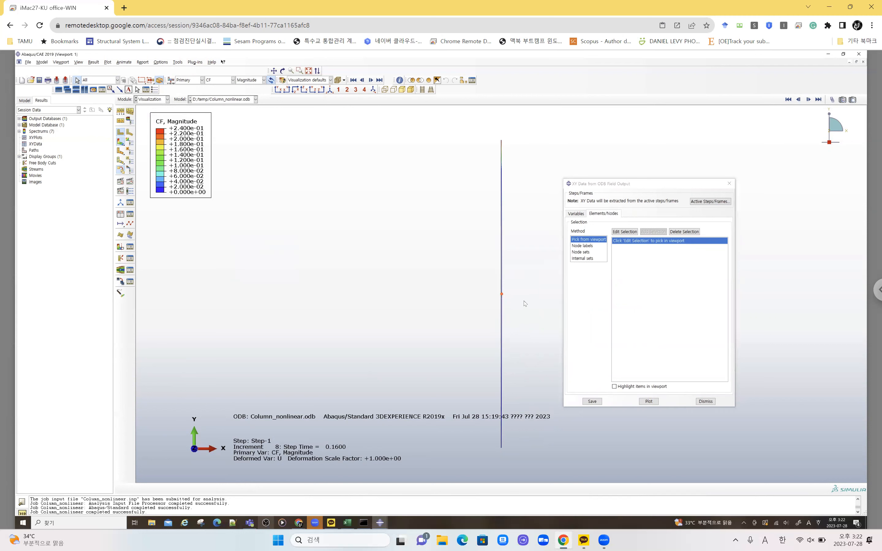
left_click(633, 233)
left_click(649, 402)
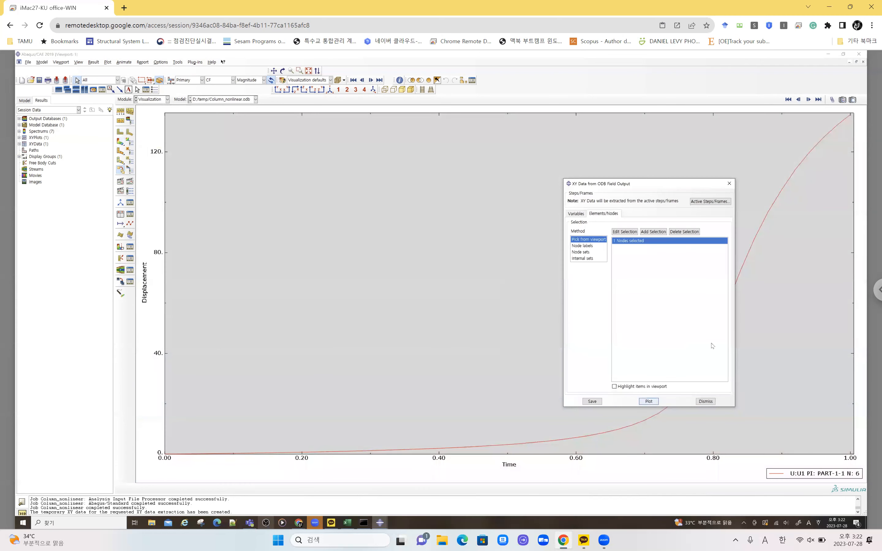
left_click(706, 401)
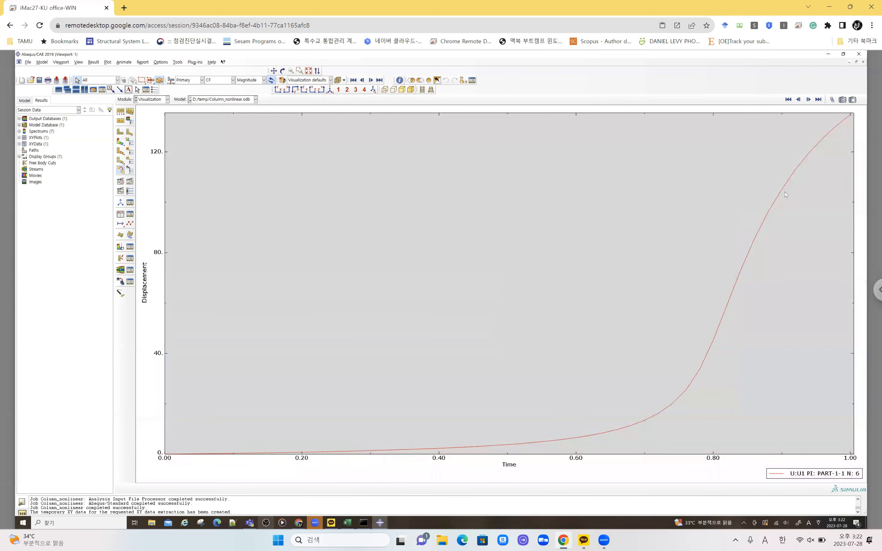
- Open the mid-height node's U1 curve for editing from the XY Data Manager and look through its time and displacement values
left_click(130, 215)
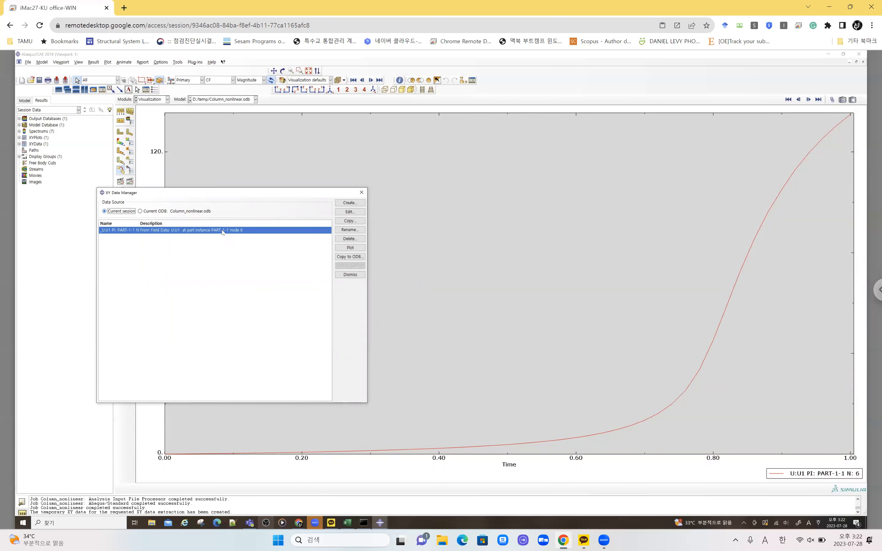
double_click(277, 233)
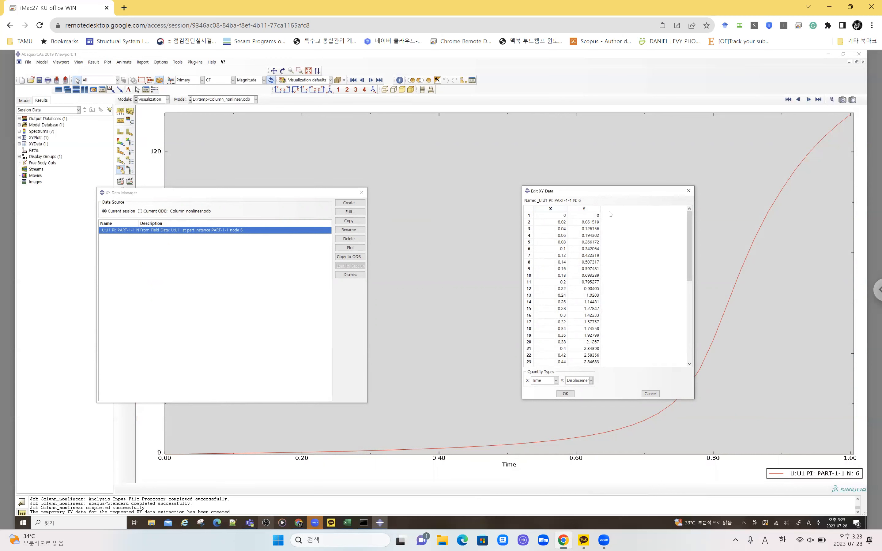
double_click(561, 215)
scroll(560, 364, "down", 10)
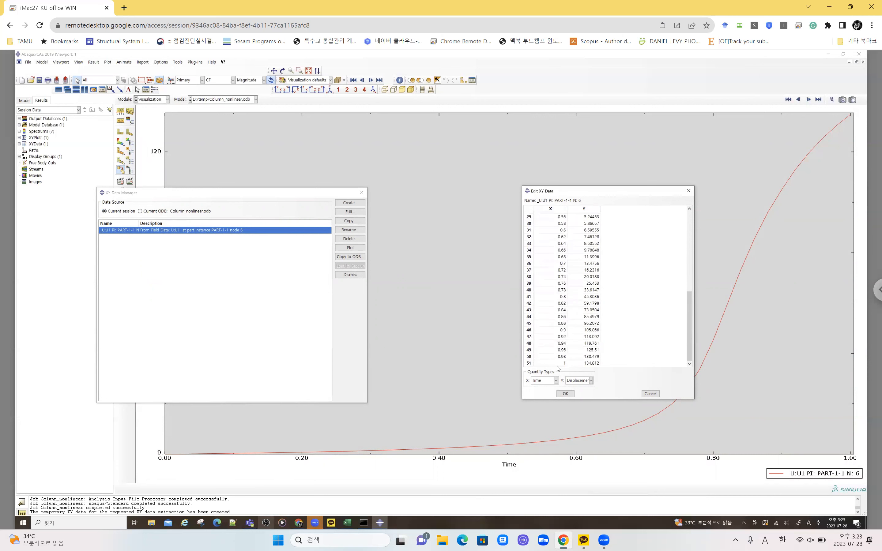
scroll(574, 254, "up", 8)
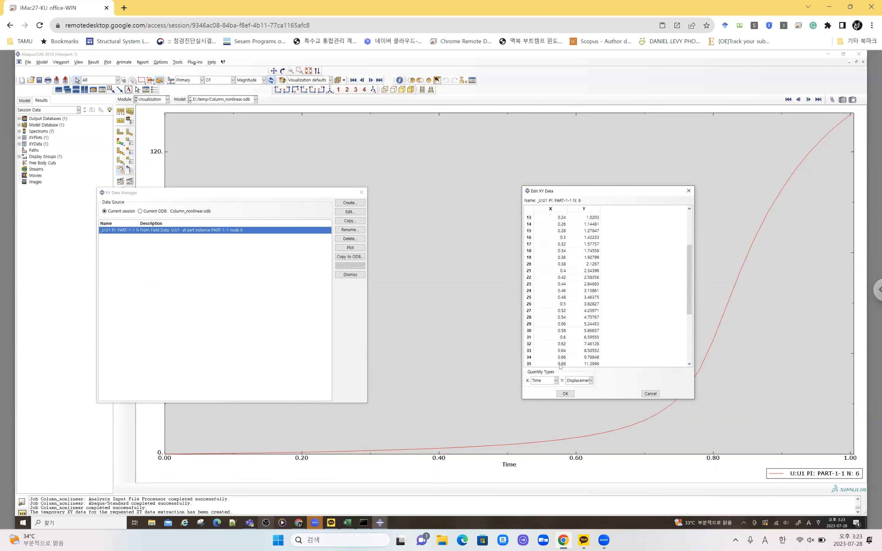
scroll(574, 254, "up", 2)
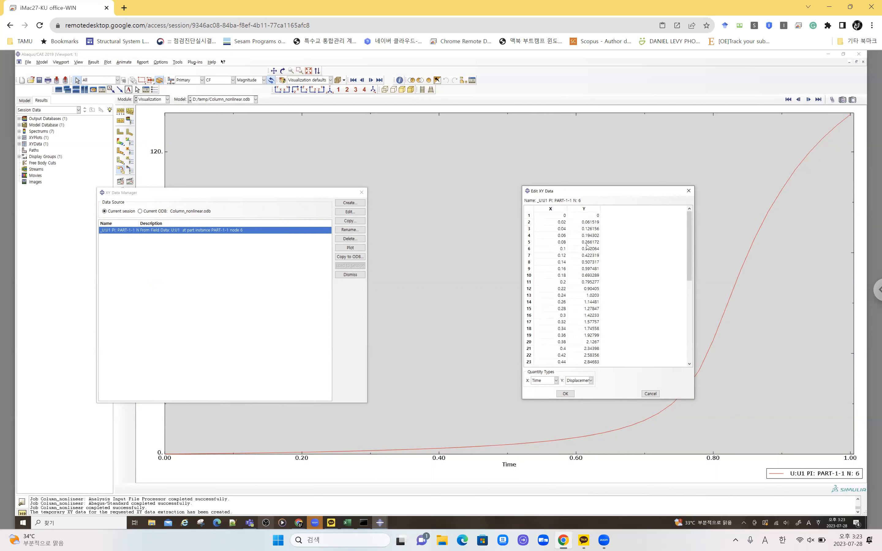
- Copy the complete X and Y columns of the U1 displacement data
left_click(550, 209)
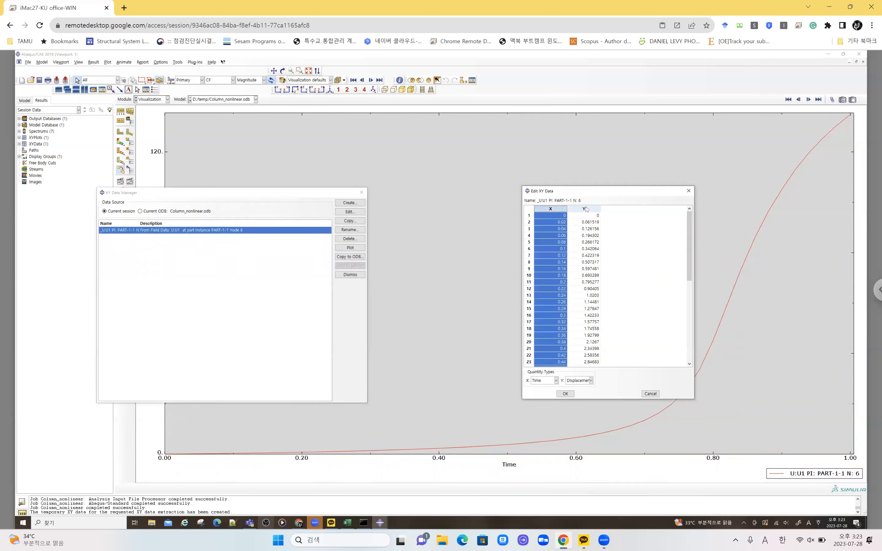
left_click(585, 209, "shift")
left_click(557, 210)
left_click(577, 209, "shift")
key("ctrl+c")
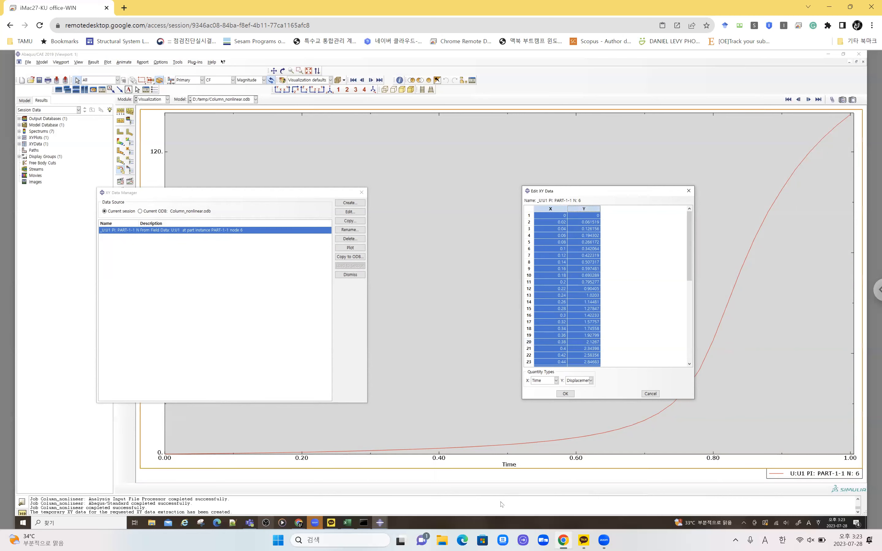
- Switch to the Excel workbook, add a new sheet, and paste the copied time and displacement data starting at cell E8
left_click(347, 523)
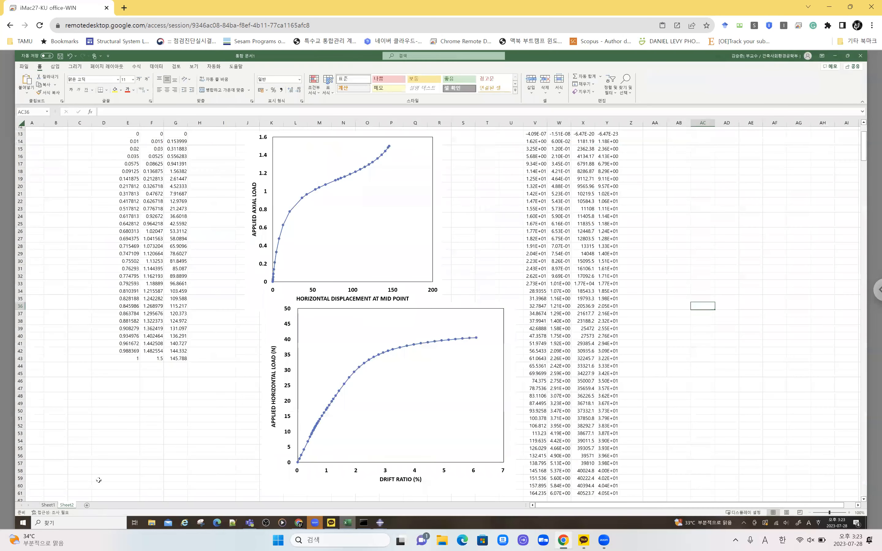
left_click(87, 506)
left_click(143, 183)
key("ctrl+v")
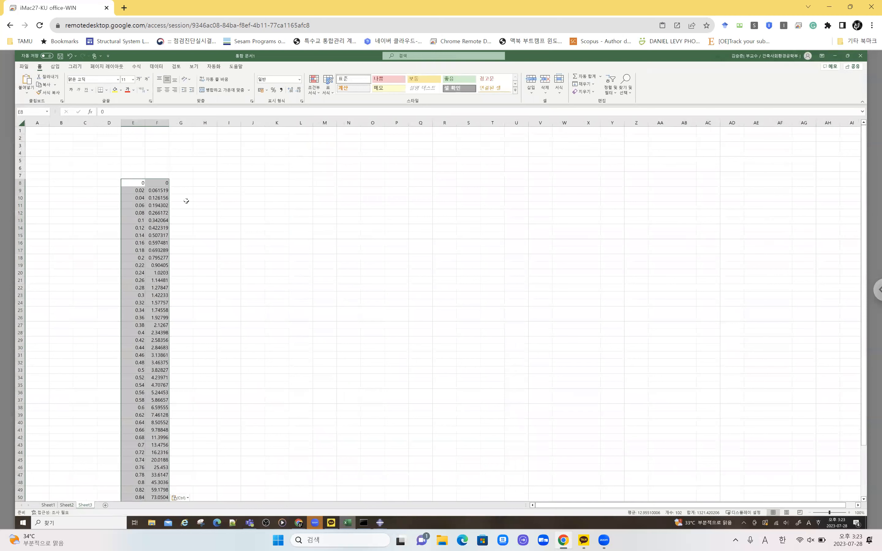
- Label the displacement column "Horizontal displacement" in cell F7
left_click(162, 173)
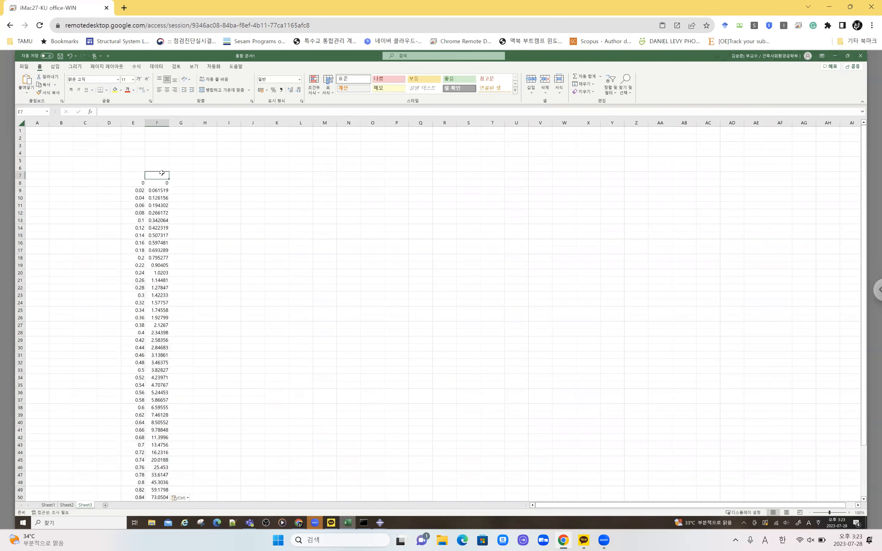
type("Horizontal")
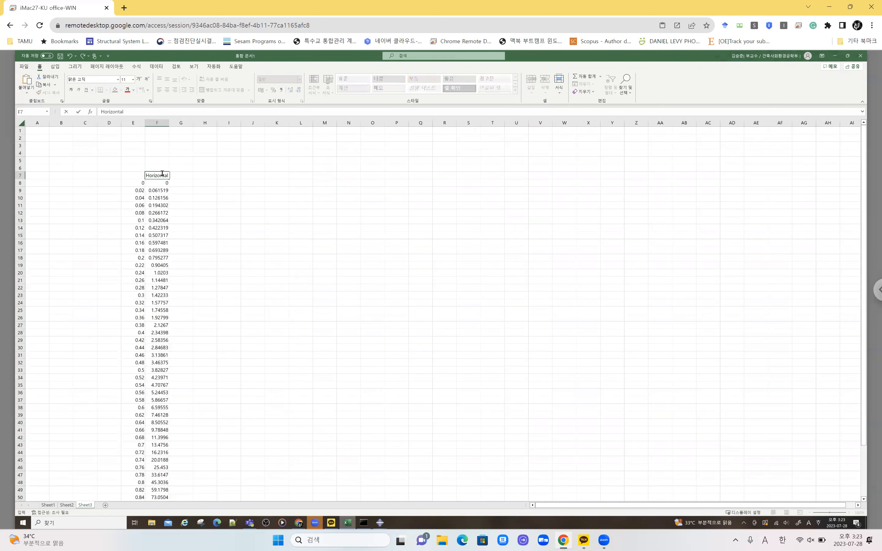
type(" displacement")
key("Return")
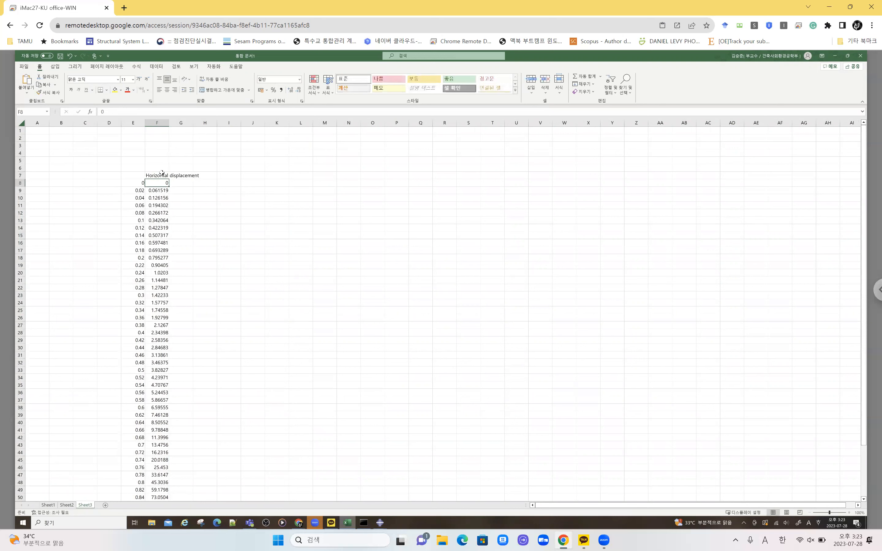
- Insert a blank column F between the time values and the horizontal displacement column
right_click(154, 123)
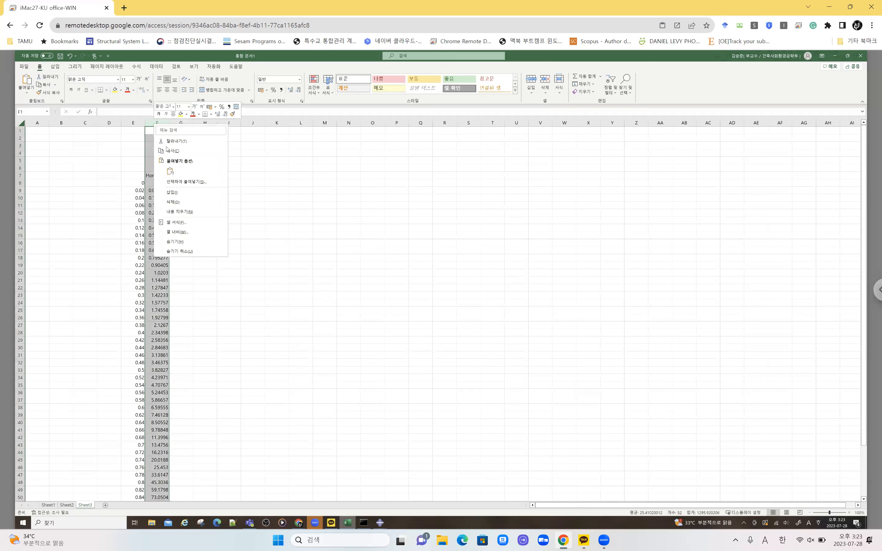
left_click(172, 192)
left_click(156, 182)
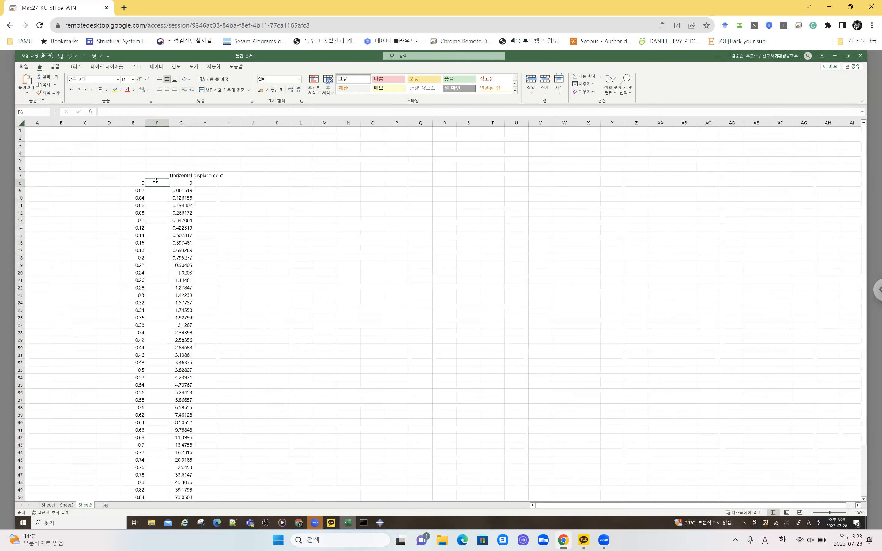
left_click(131, 188)
key("Up")
key("End")
key("Right")
key("Left")
type("=")
key("Left")
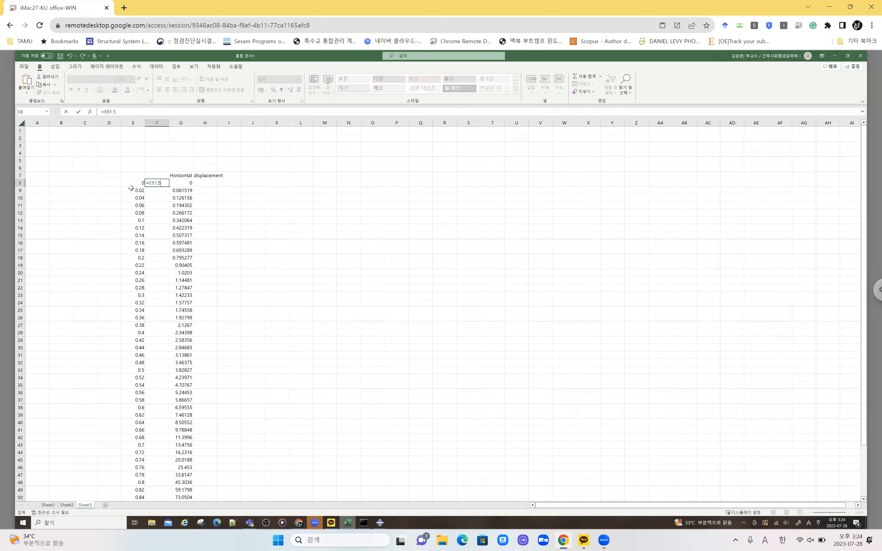
key("Return")
key("Down")
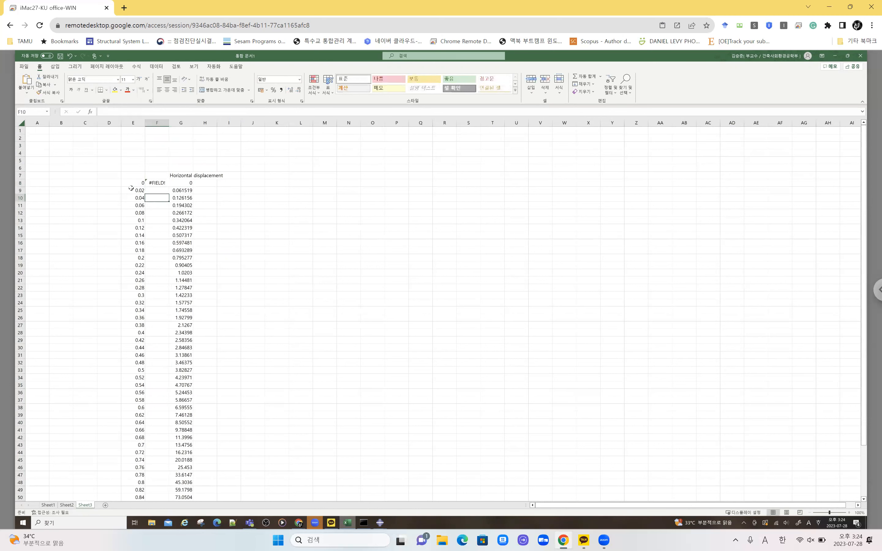
- Enter the formula =E8*1.5 in cell F8 to scale the first time value
key("Up")
key("Up")
type("=")
key("Left")
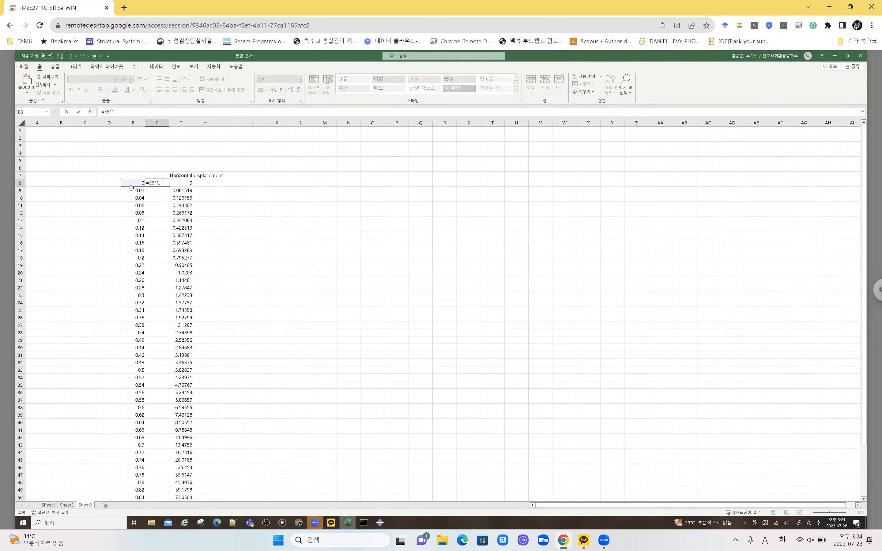
key("Return")
key("Up")
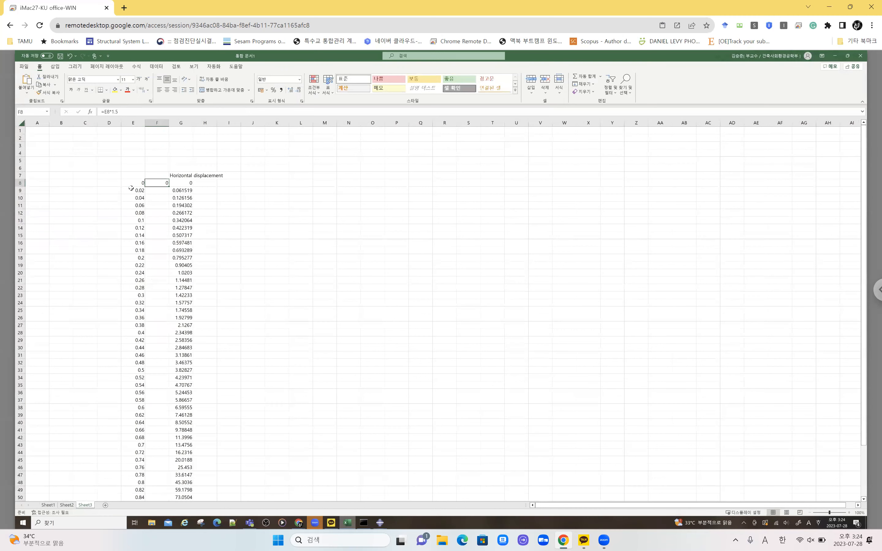
- Copy the formula in F8 down through F9:F58 so every time value is scaled
key("ctrl+c")
left_click_drag(157, 190, 156, 243)
scroll(157, 255, "down", 4)
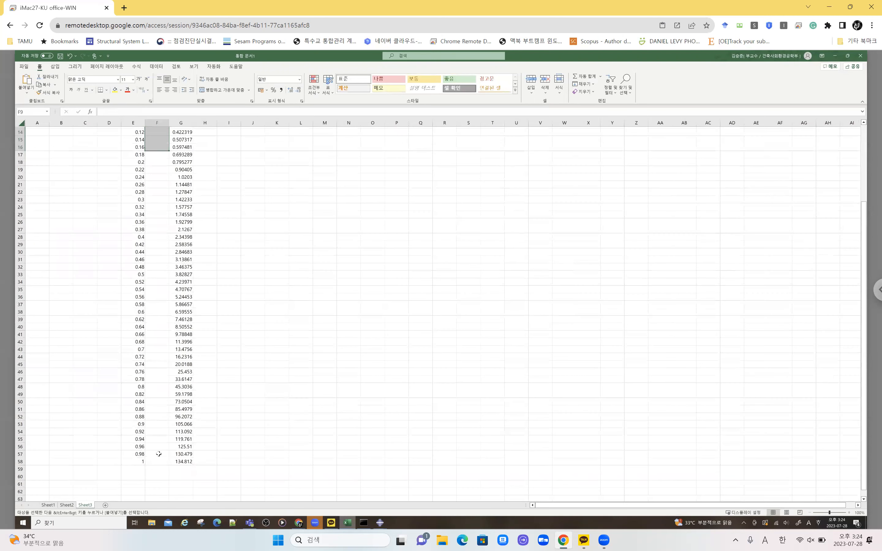
left_click(156, 462, "shift")
key("Return")
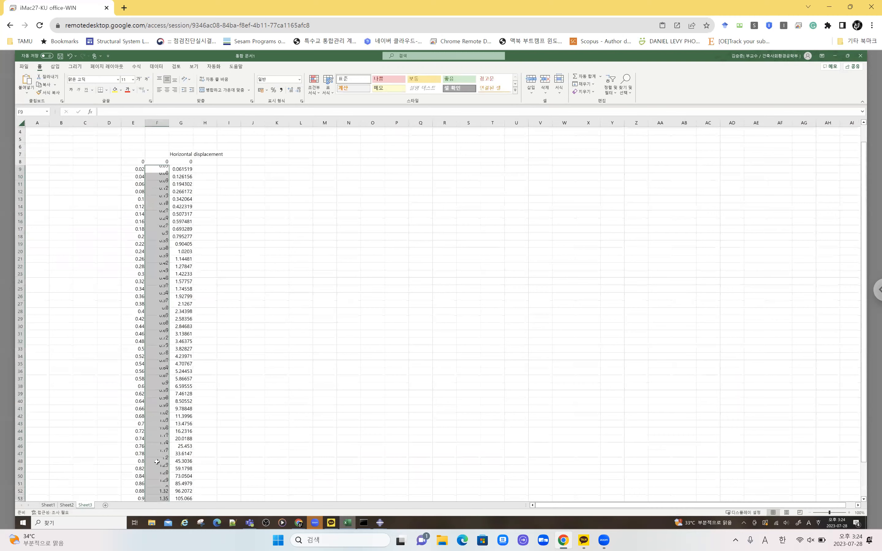
left_click(305, 219)
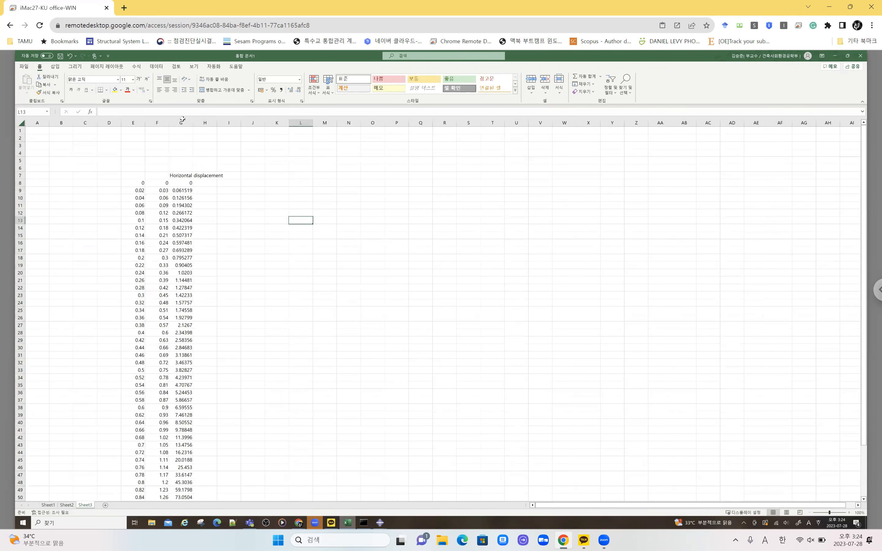
- Insert an empty scatter chart with smooth lines and markers on the sheet
left_click(56, 67)
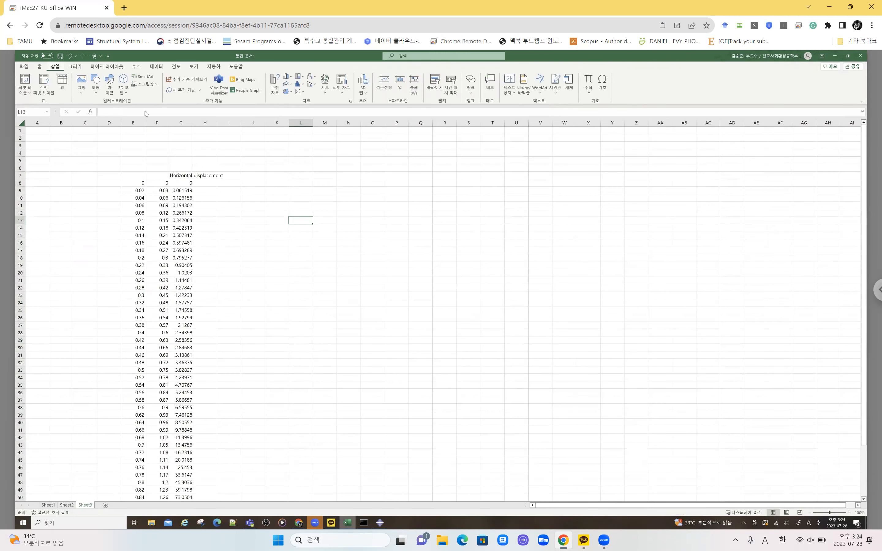
left_click(299, 92)
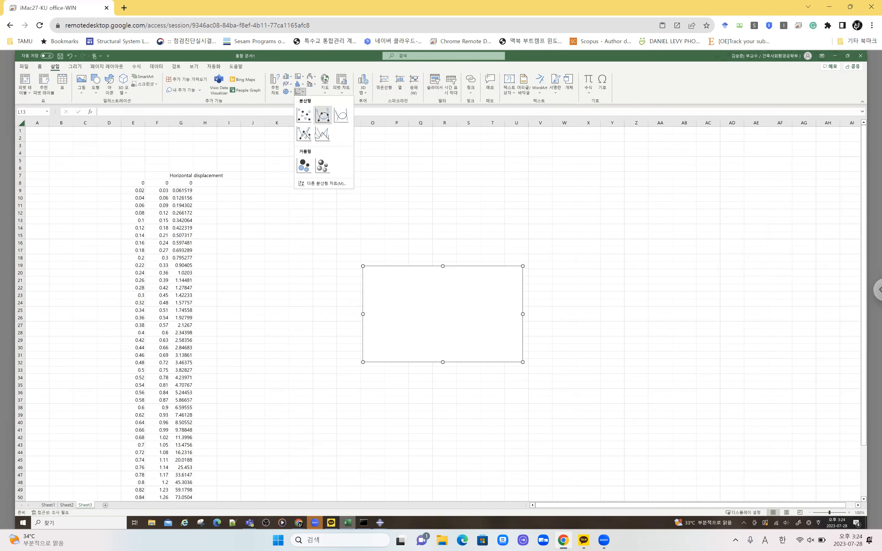
left_click(324, 115)
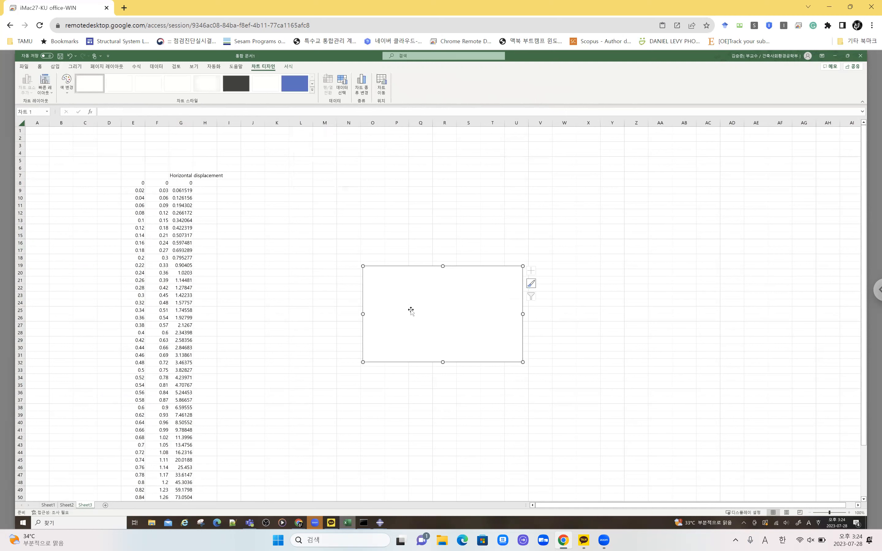
- Add a data series to the empty chart with the displacements in G8:G58 as its X values
right_click(411, 311)
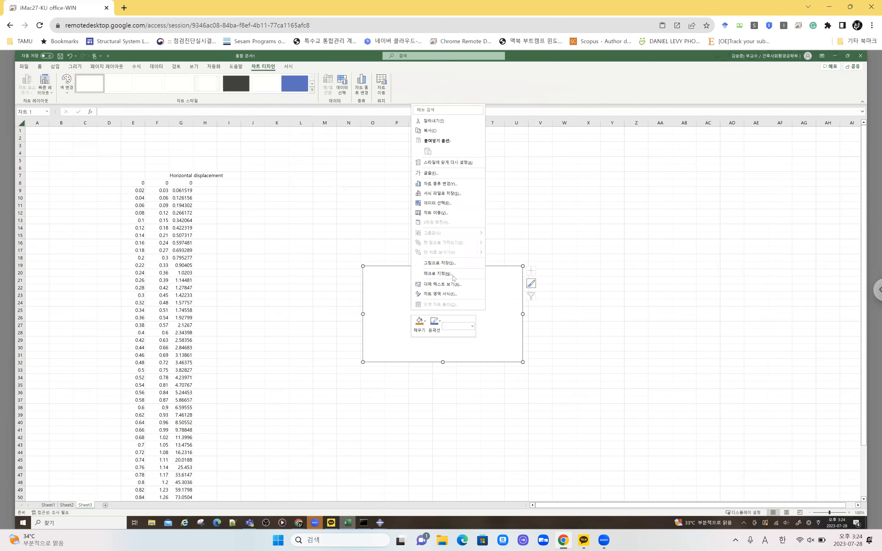
left_click(437, 204)
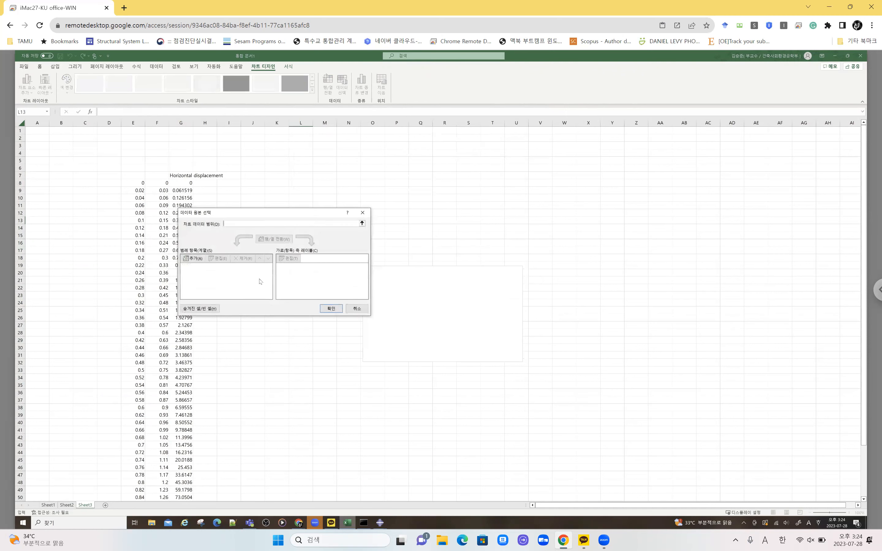
left_click(201, 259)
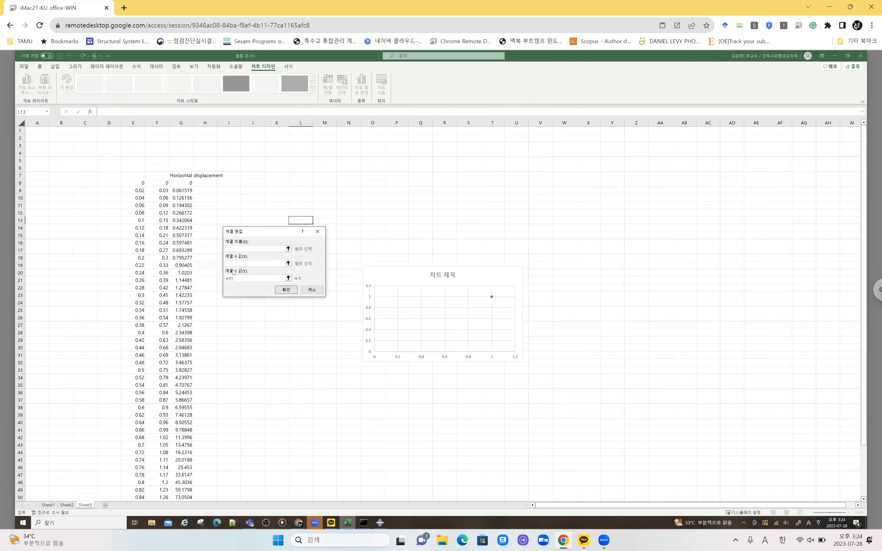
left_click(159, 182)
key("Right")
key("ctrl+shift+Down")
- Set the series' Y values to the scaled loads in F8:F58 and accept the chart's data source
left_click(242, 278)
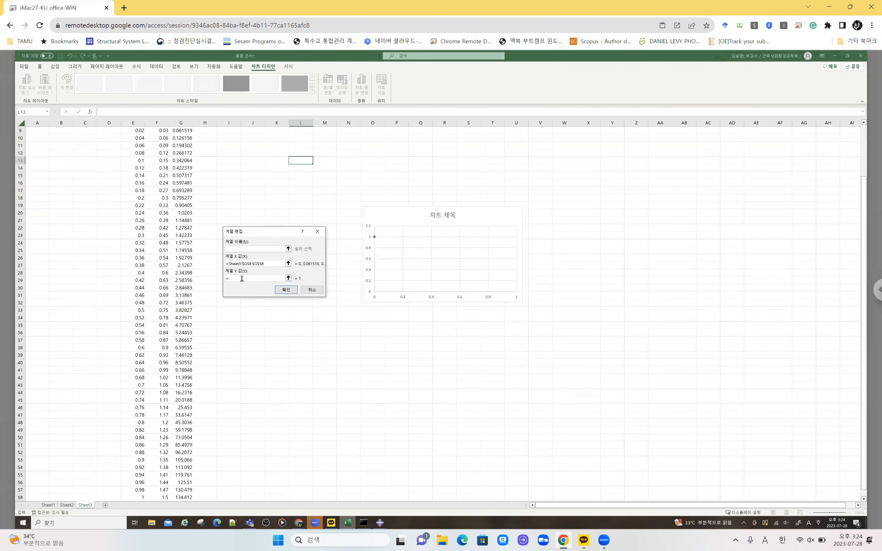
left_click(151, 266)
key("ctrl+Up")
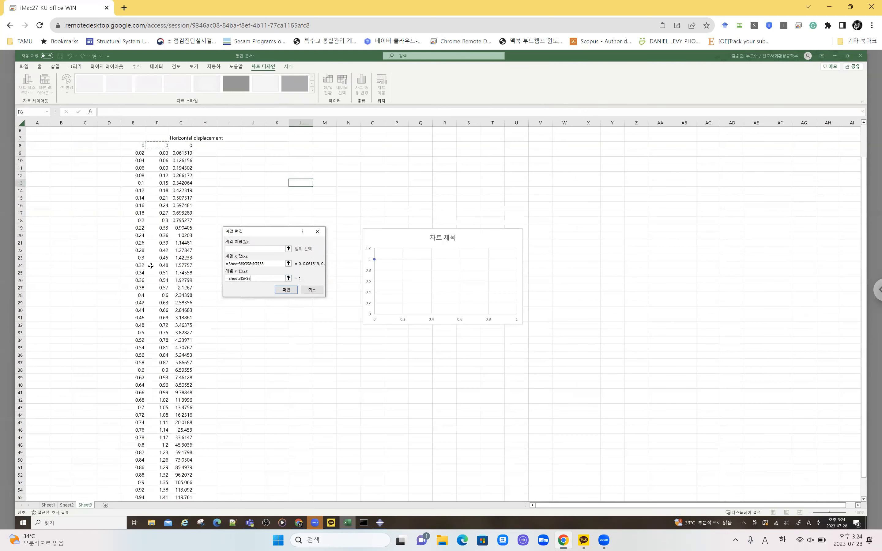
key("ctrl+shift+Down")
left_click(275, 265)
left_click(286, 290)
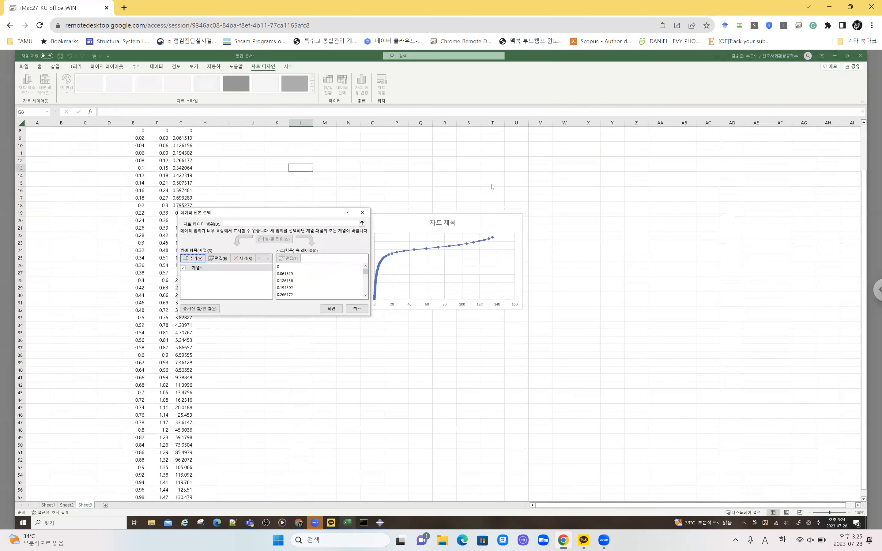
left_click(335, 309)
- Delete the chart title and stretch the chart's lower edge down to about row 39
left_click(451, 227)
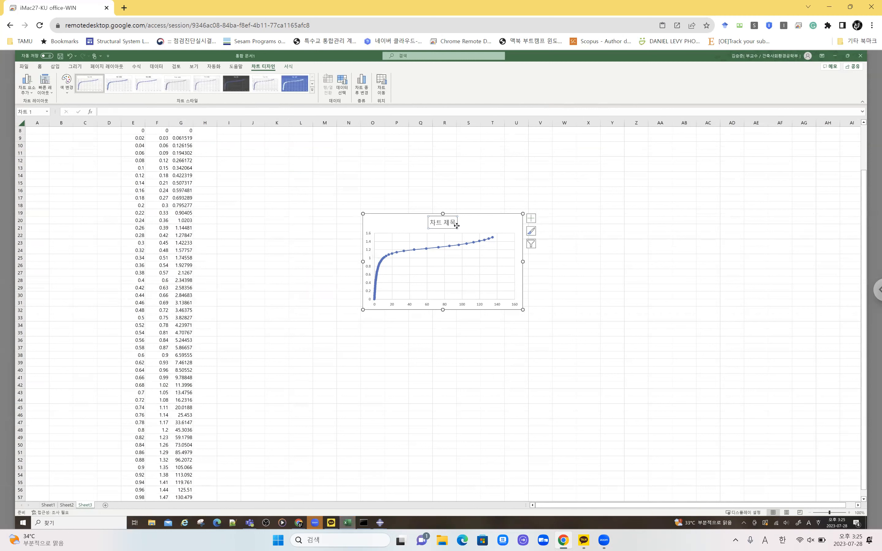
key("Delete")
left_click_drag(443, 309, 444, 363)
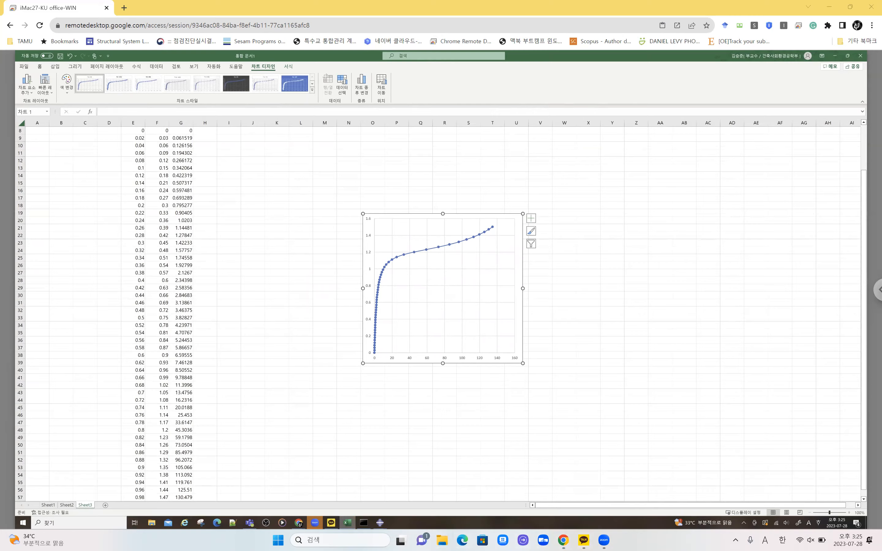
- Switch to File Explorer and open the presentation DAY 2_ABAQUS를 이용한 고유치해석 from D:, PROJECT, [NRF]ERC 2021, ERC 교육
key("super+e")
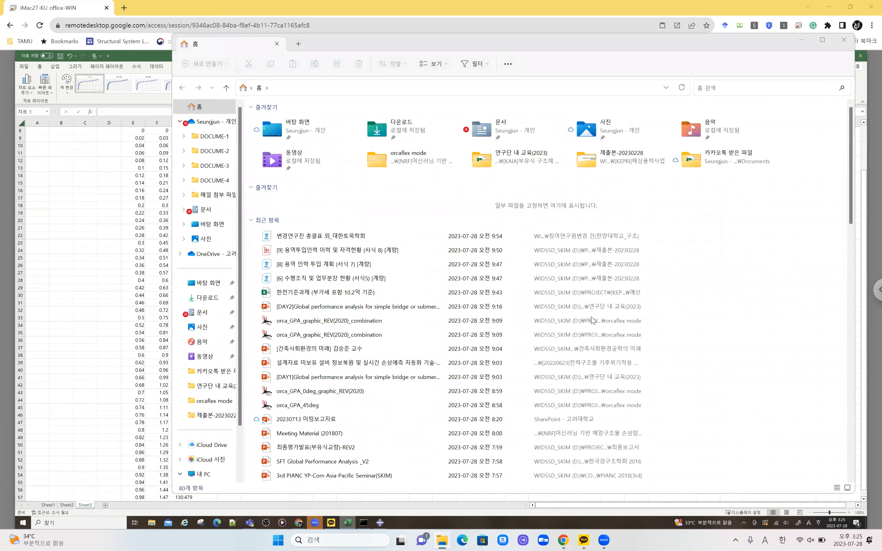
right_click(442, 540)
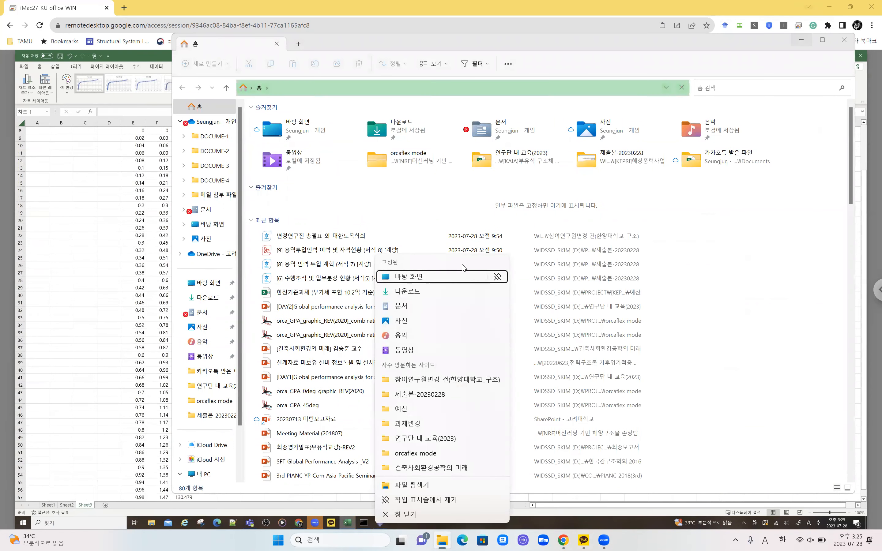
scroll(212, 451, "down", 2)
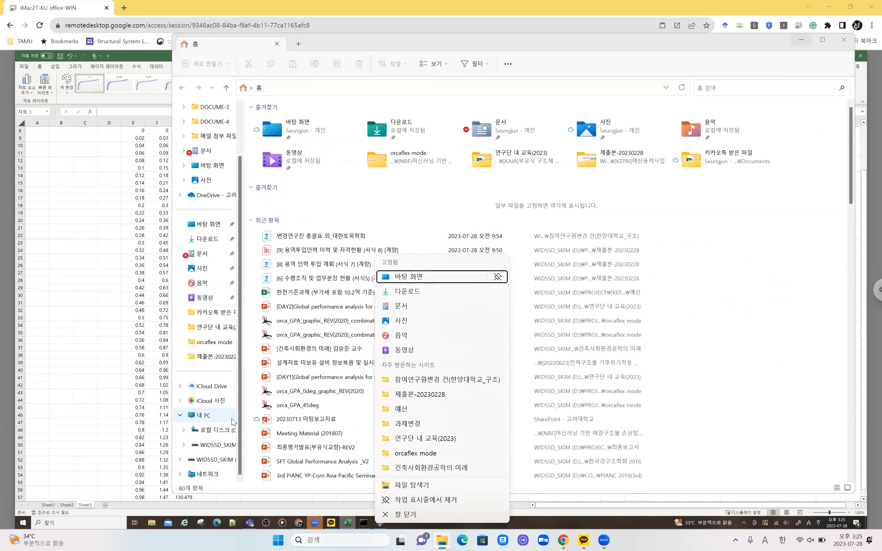
left_click(211, 449)
left_click(286, 382)
double_click(286, 381)
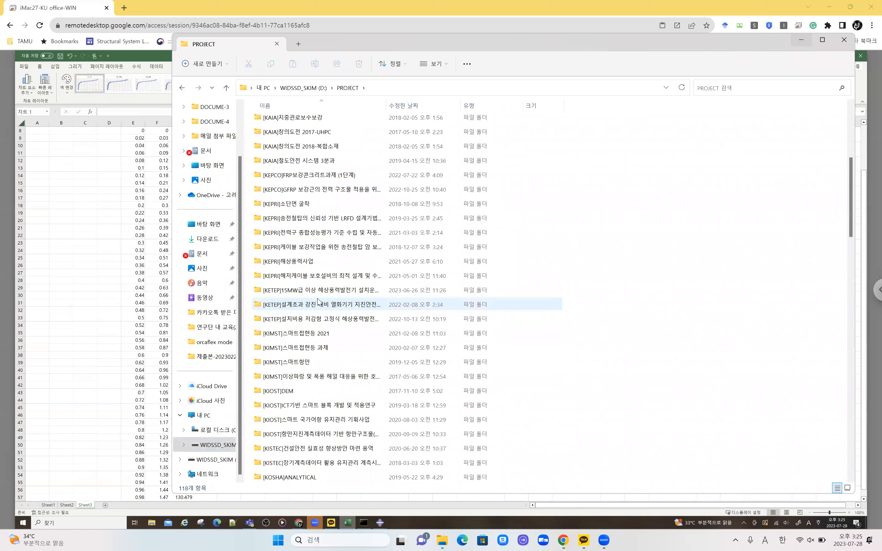
scroll(318, 301, "down", 1)
scroll(318, 301, "down", 4)
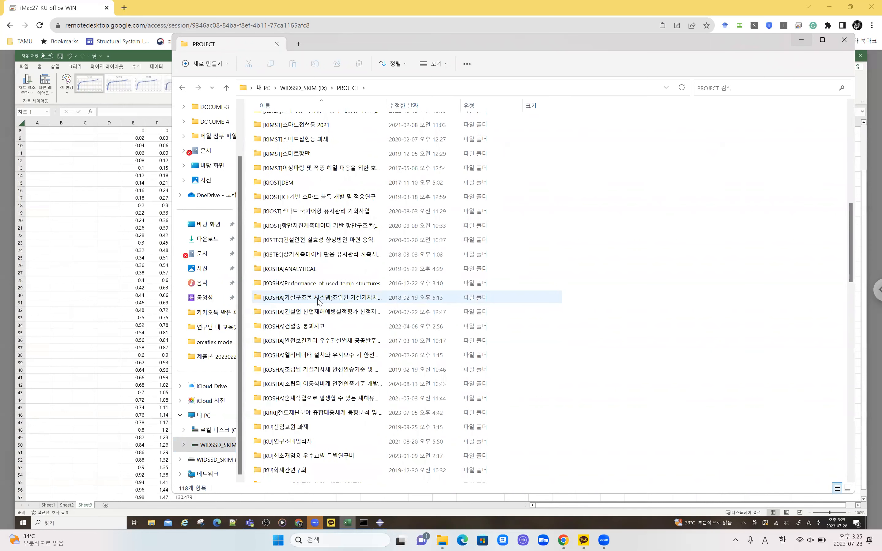
scroll(318, 301, "down", 4)
double_click(299, 388)
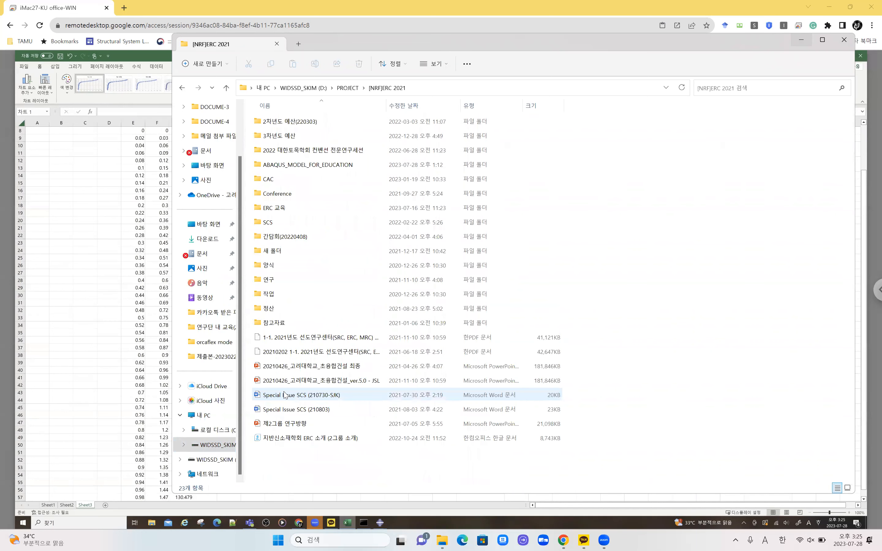
double_click(275, 211)
double_click(289, 193)
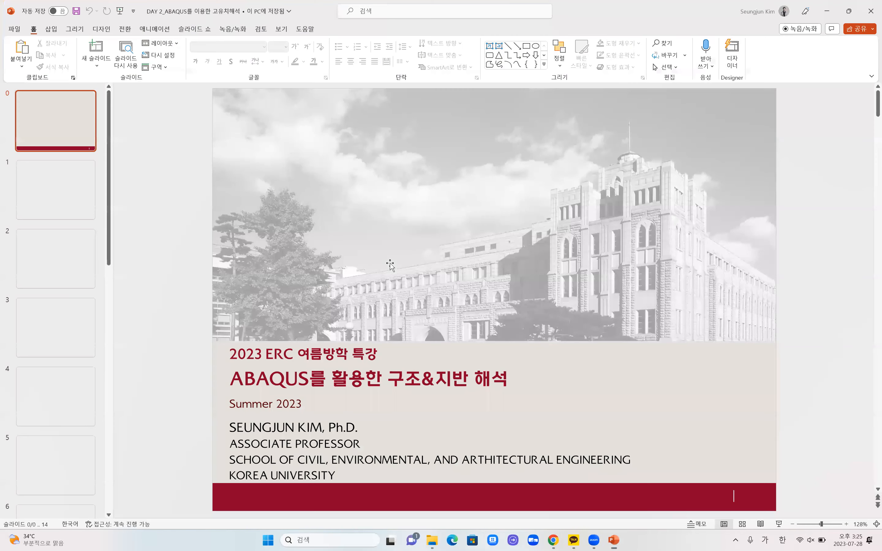
- Go to slide 12, Geometric Nonlinear Analysis, and examine its plot of applied axial load against horizontal mid-point displacement
scroll(58, 273, "down", 10)
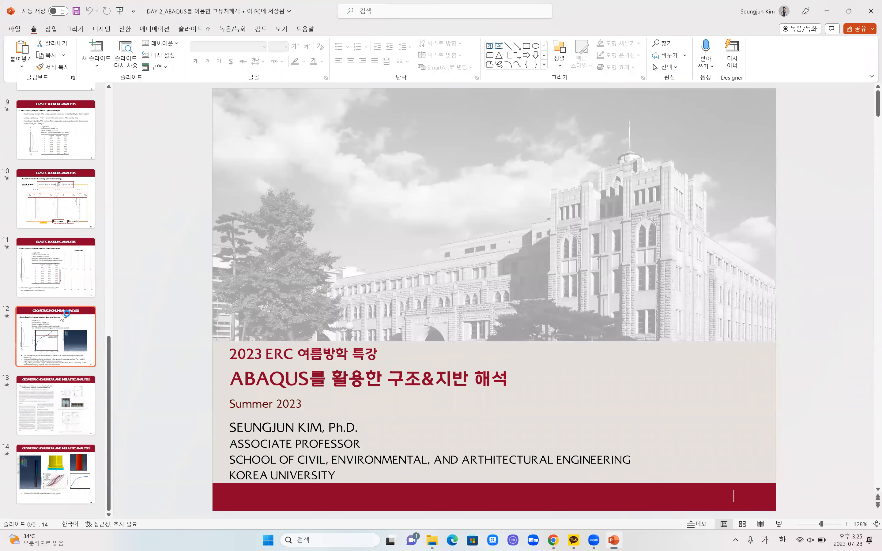
left_click(66, 324)
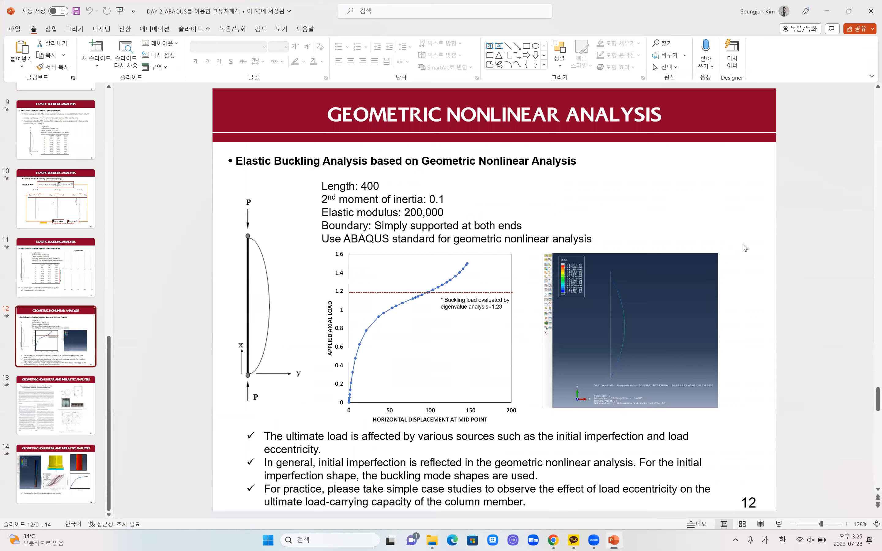
key("ctrl+v")
key("ctrl+z")
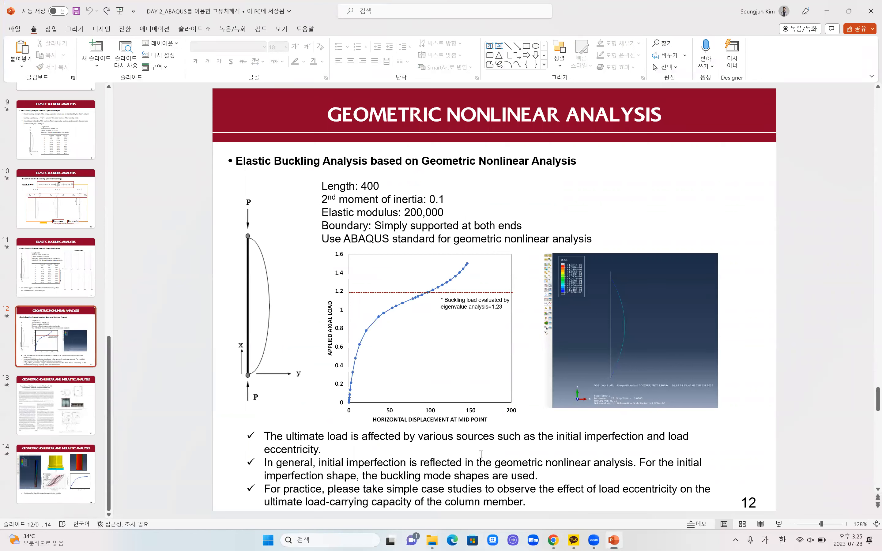
left_click(421, 397)
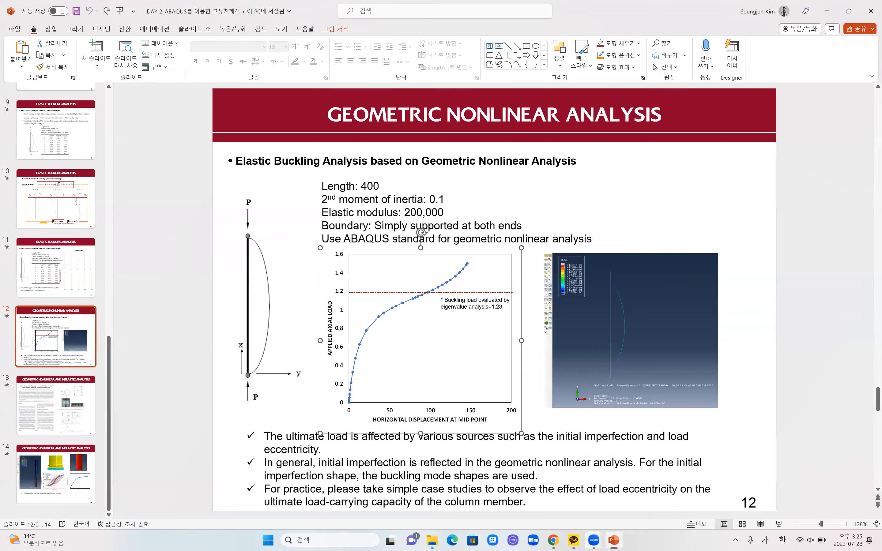
mouse_move(594, 539)
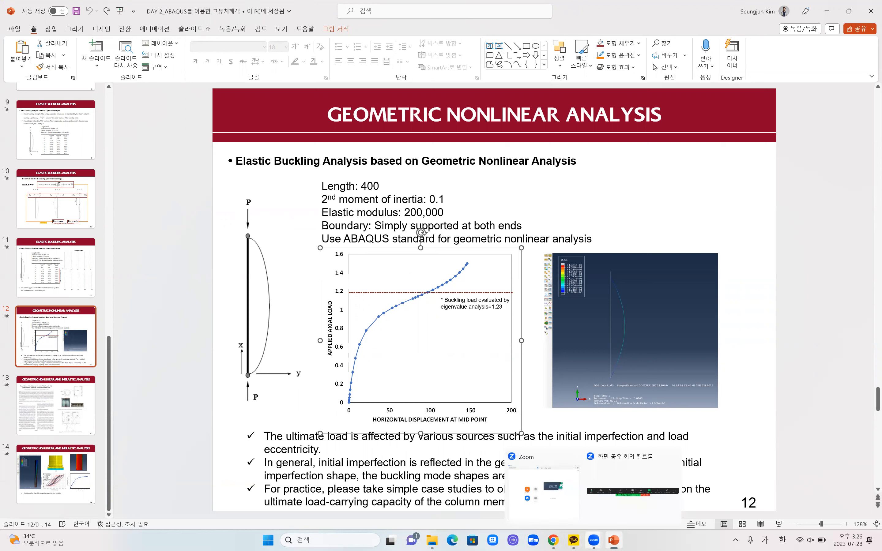
- Switch back to the remote Excel workbook, copy Sheet2's axial load versus mid-point displacement chart, and place it beside the new chart on Sheet3
left_click(553, 540)
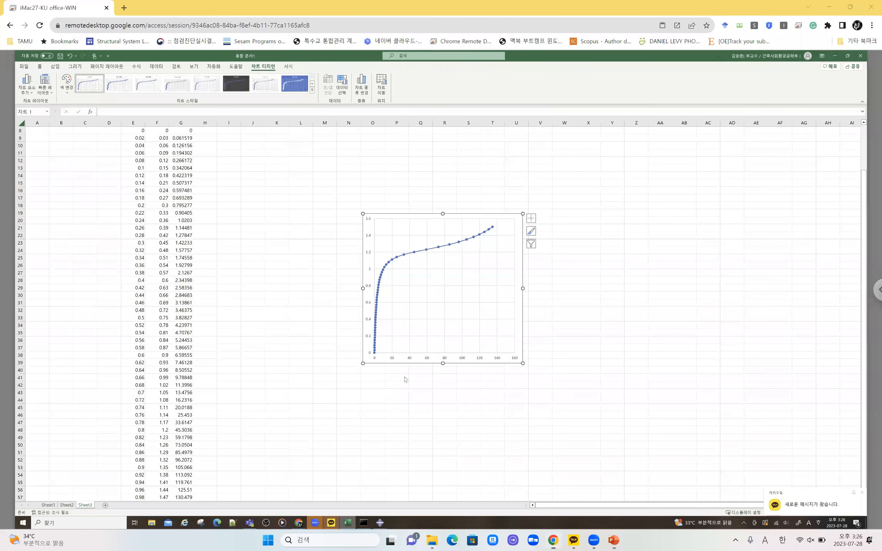
left_click(73, 505)
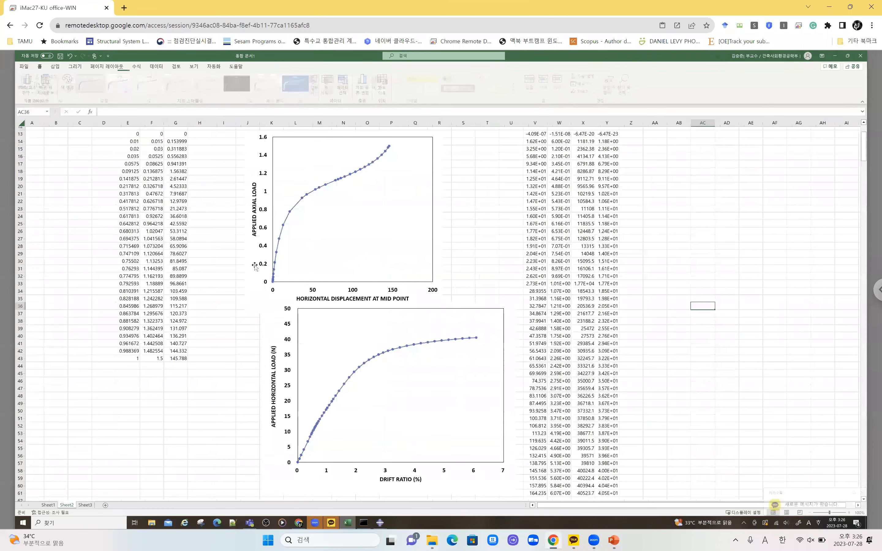
left_click(256, 298)
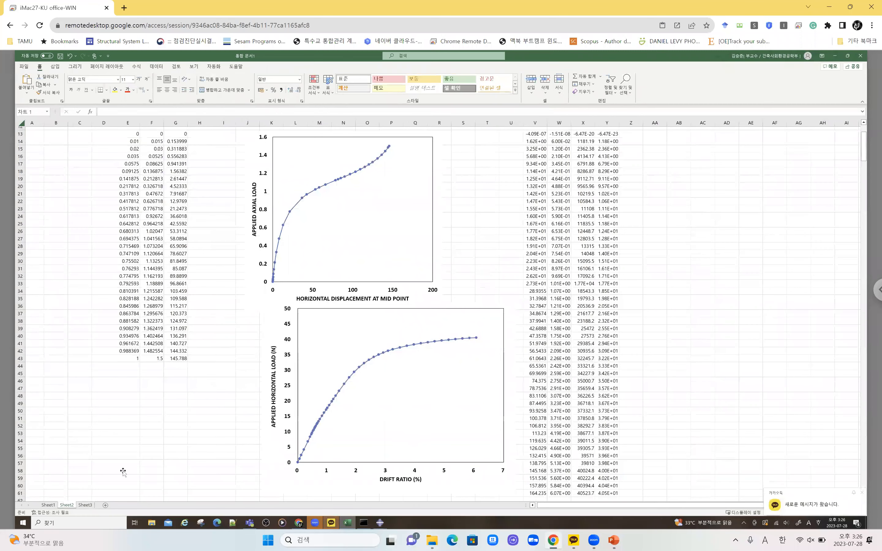
left_click(85, 505)
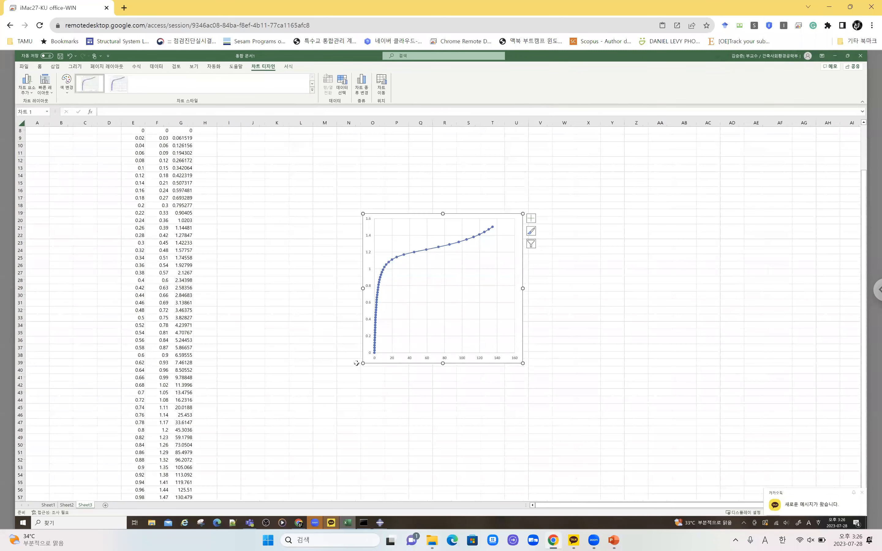
right_click(356, 407)
left_click(301, 385)
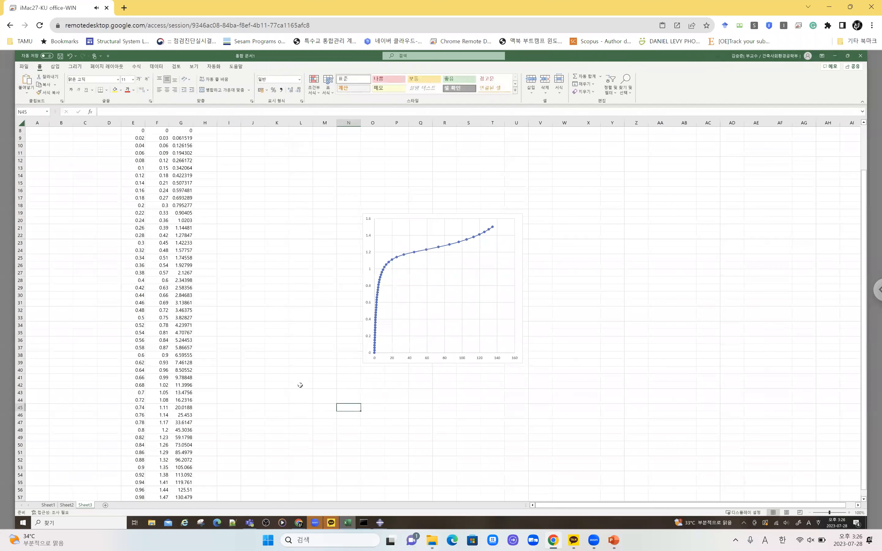
key("ctrl+v")
left_click_drag(348, 425, 560, 228)
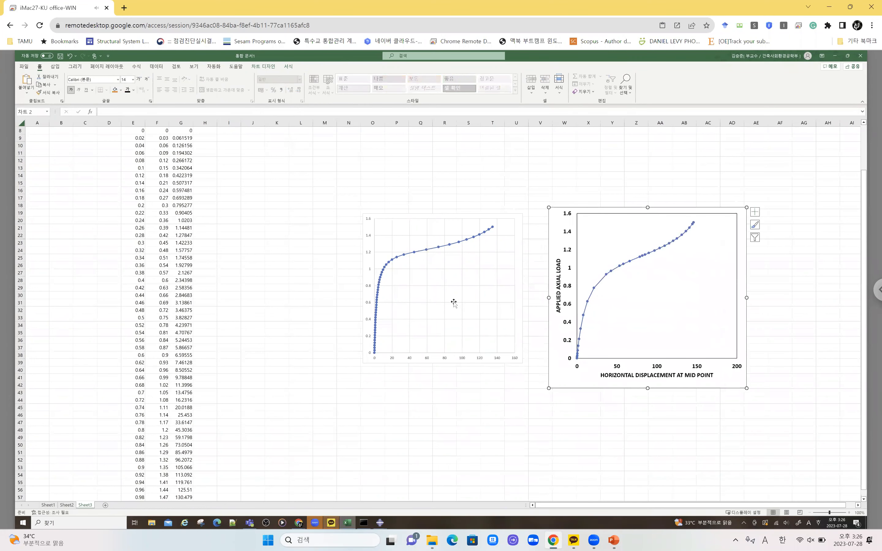
- Enlarge the new chart on Sheet3 so its lower edge reaches about row 40 and its far edge extends into column V
left_click(515, 359)
left_click_drag(520, 363, 519, 371)
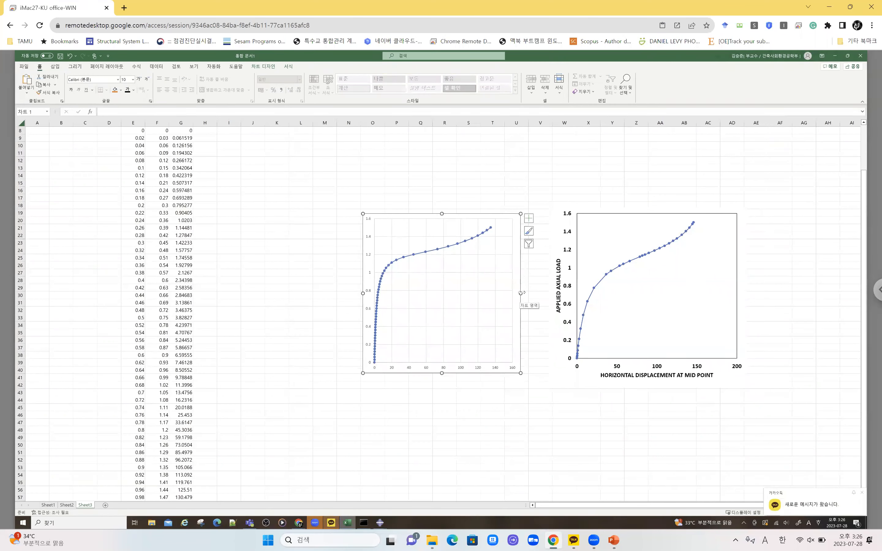
left_click_drag(522, 292, 535, 292)
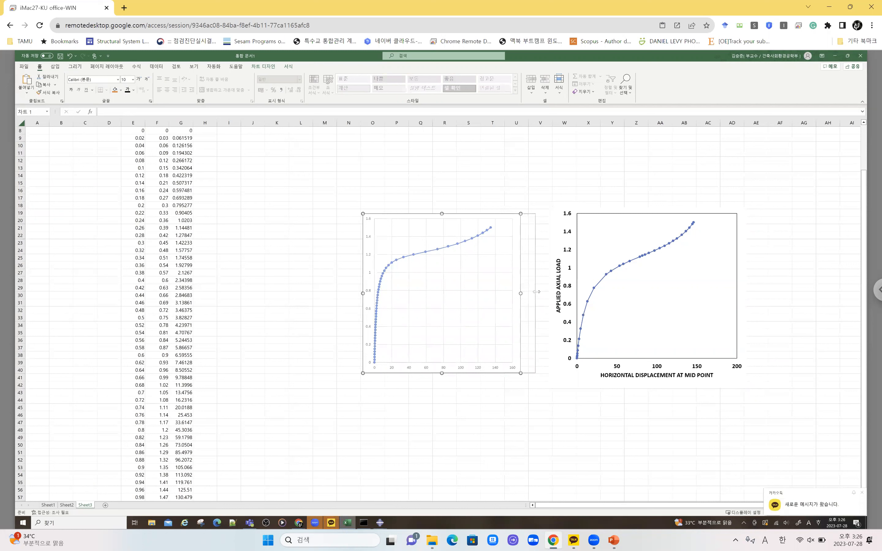
left_click(474, 391)
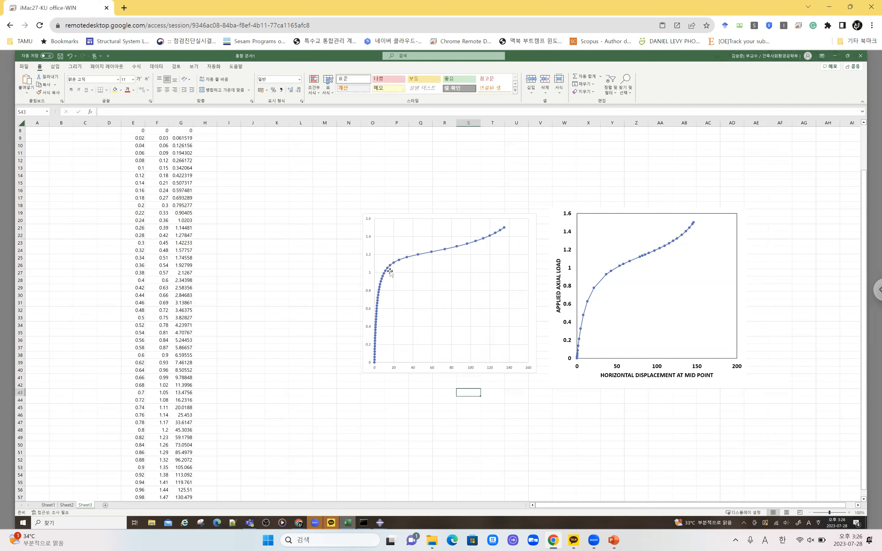
- Compare the two load-displacement curves, switch to PowerPoint, and review slide 12's notes on initial imperfection and load eccentricity
mouse_move(391, 268)
mouse_move(614, 540)
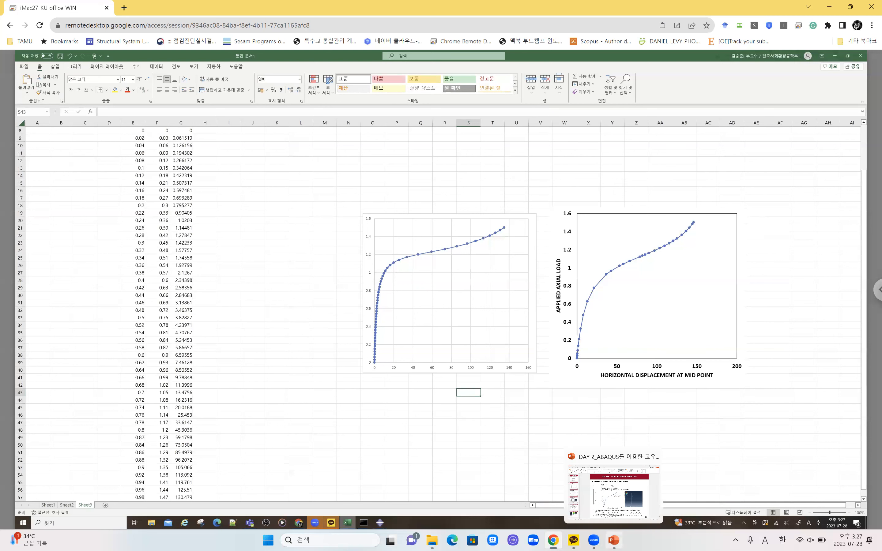
left_click(614, 491)
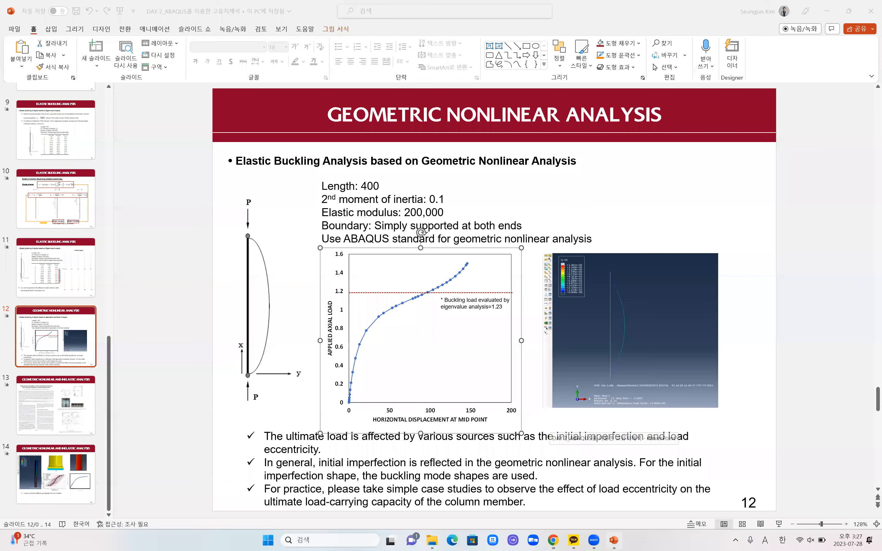
left_click(569, 471)
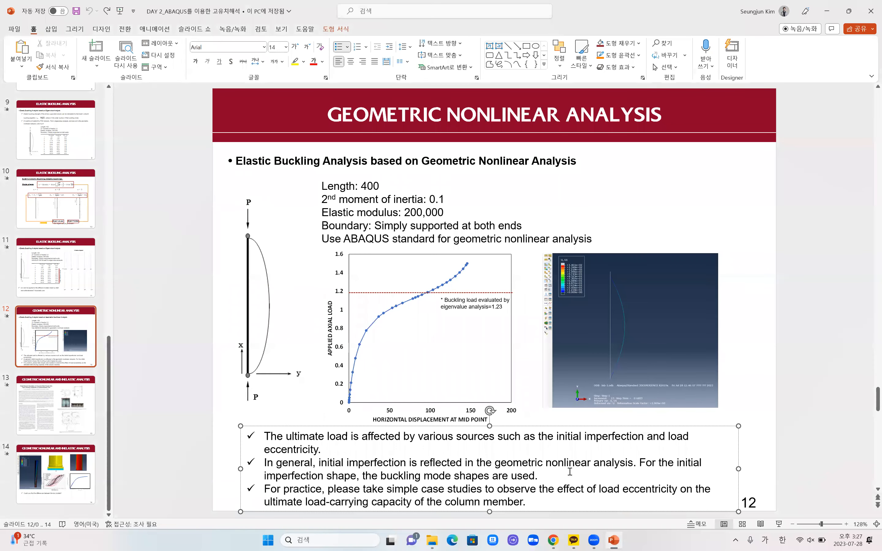
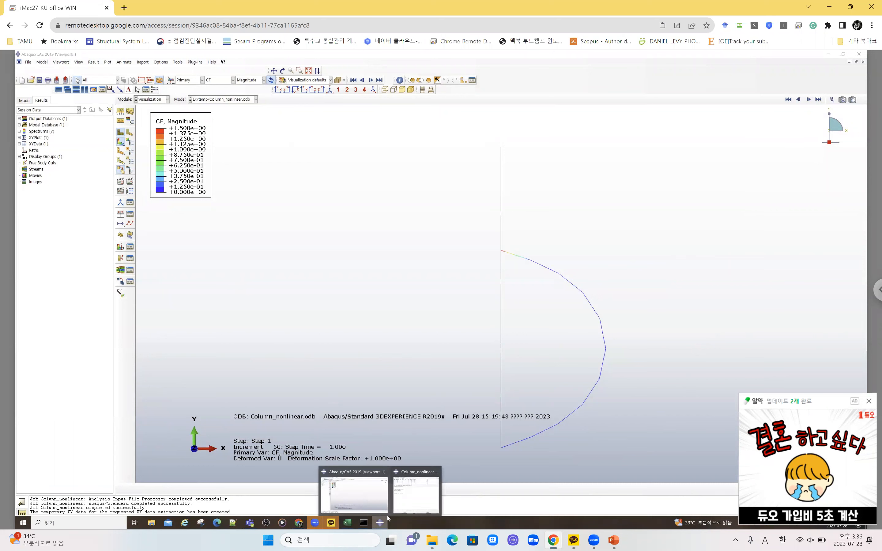
- Look at slide 13 in PowerPoint, return to the remote desktop, and maximize its File Explorer window
mouse_move(383, 475)
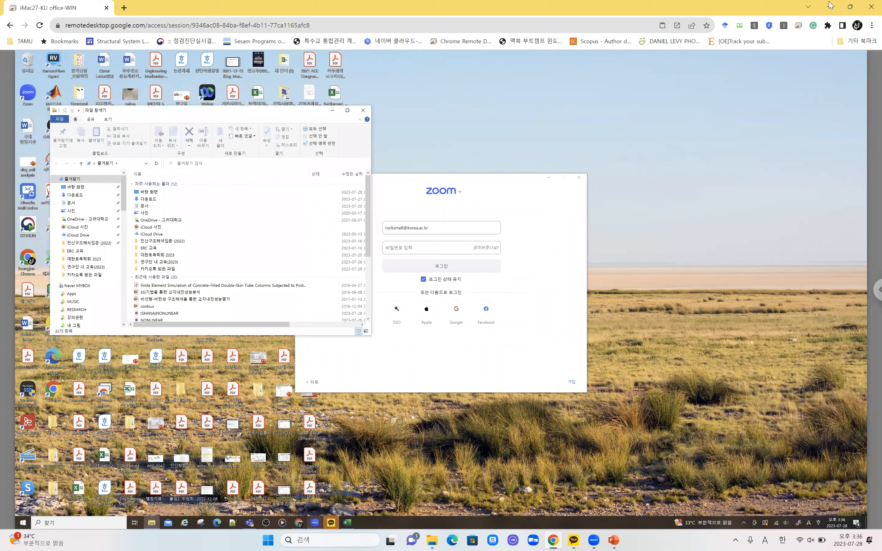
left_click(614, 539)
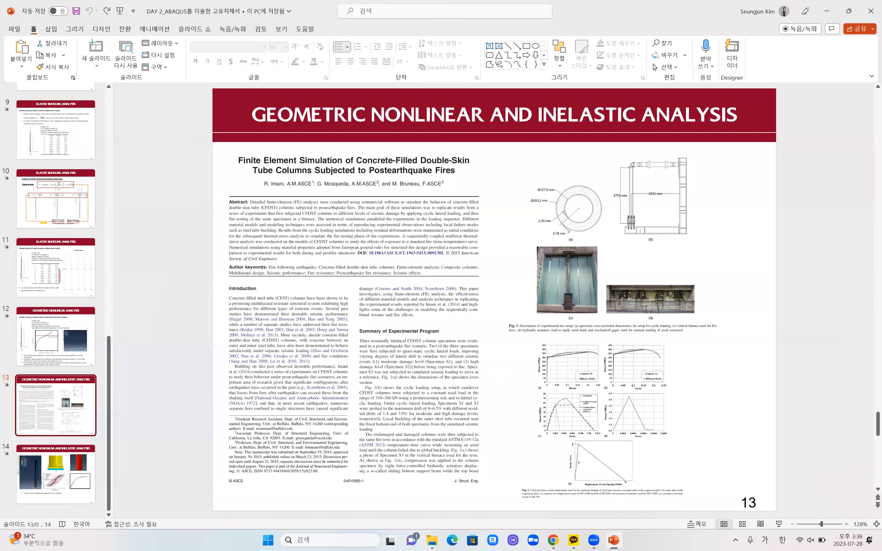
key("alt+Tab")
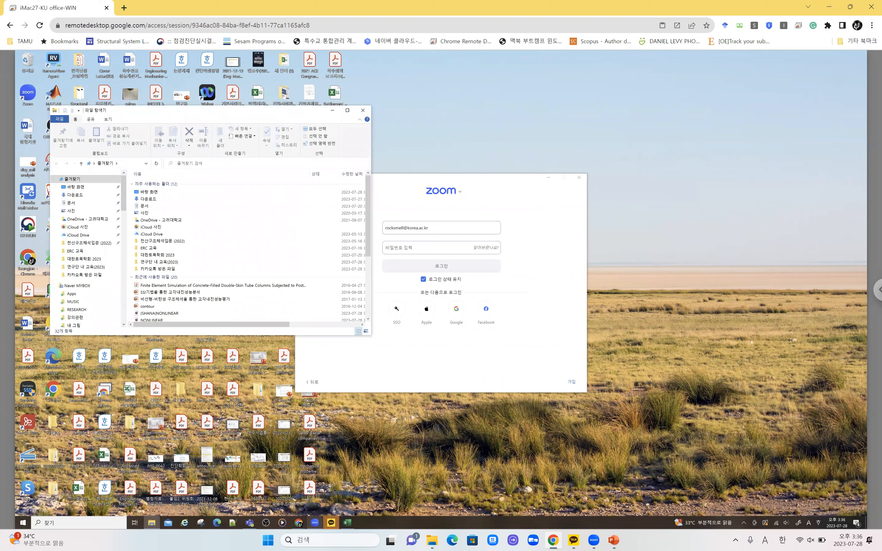
mouse_move(553, 539)
left_click(347, 111)
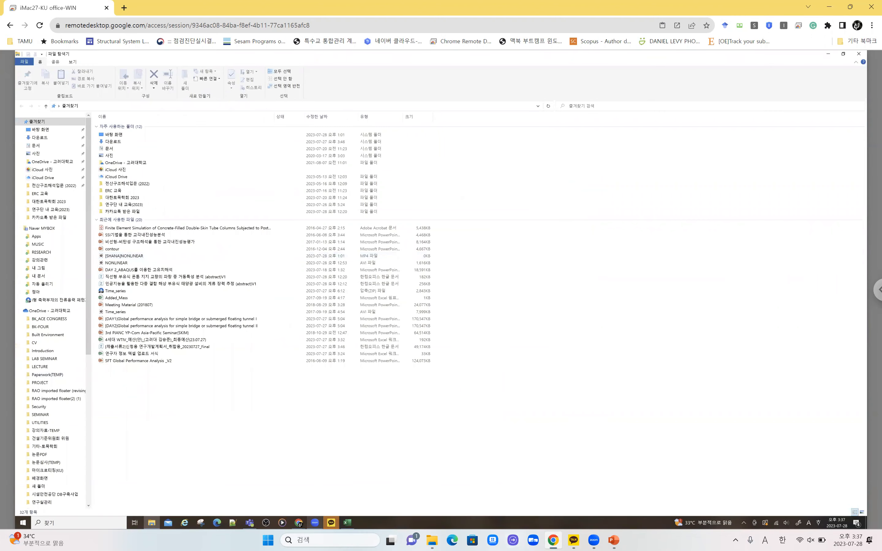
- Switch to the local File Explorer and open the DSCT CAE file from D:, PROJECT, [NRF]ERC 2021, ABAQUS_MODEL_FOR_EDUCATION
left_click(432, 540)
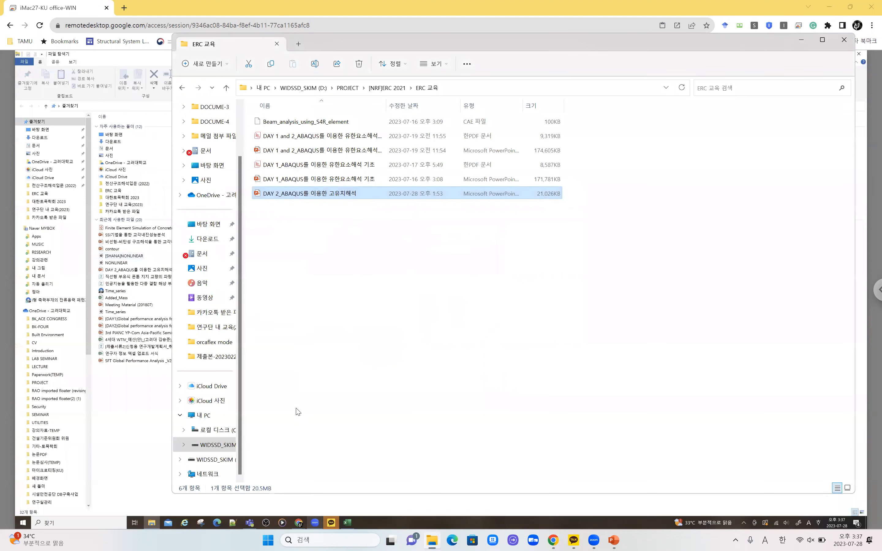
left_click(211, 445)
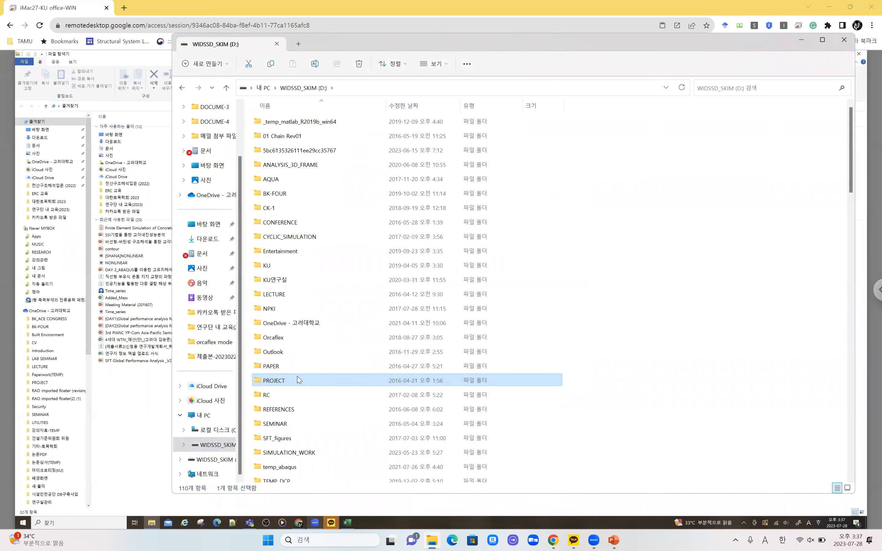
double_click(299, 380)
scroll(320, 363, "down", 3)
scroll(320, 362, "down", 10)
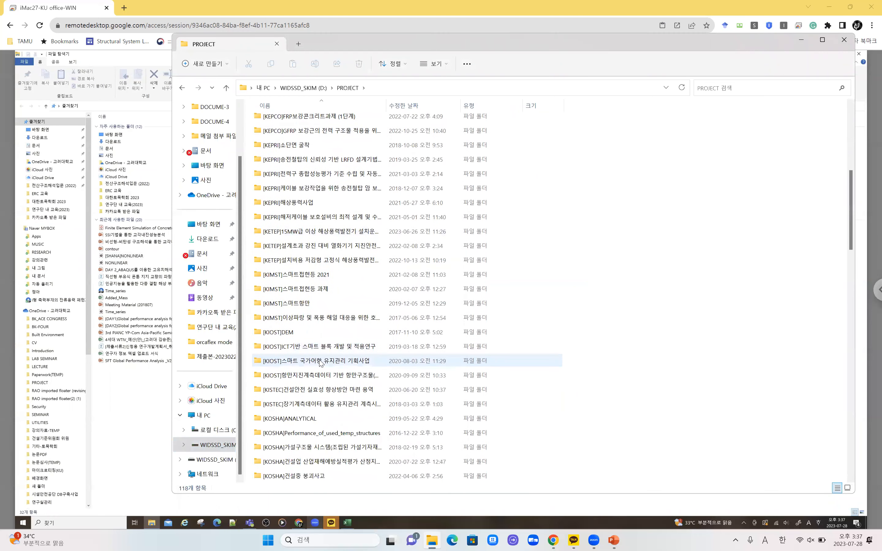
double_click(297, 397)
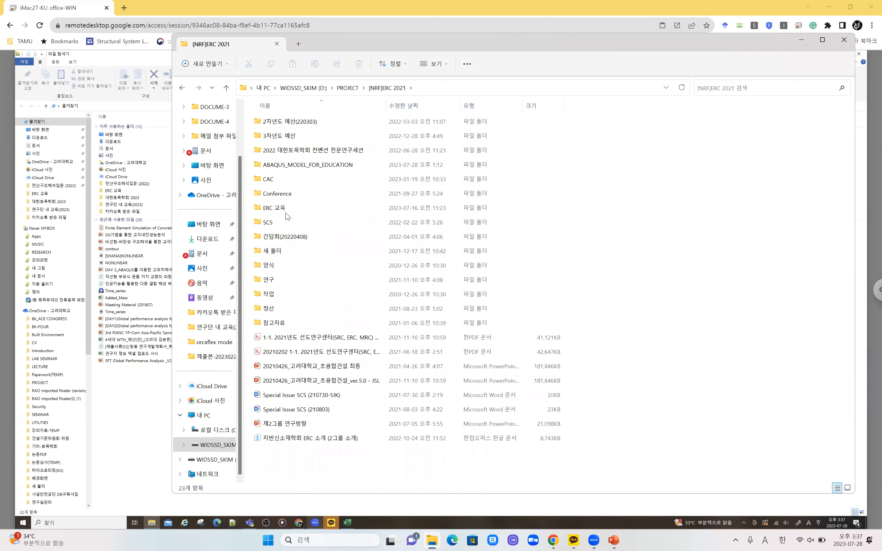
double_click(293, 164)
left_click(274, 139)
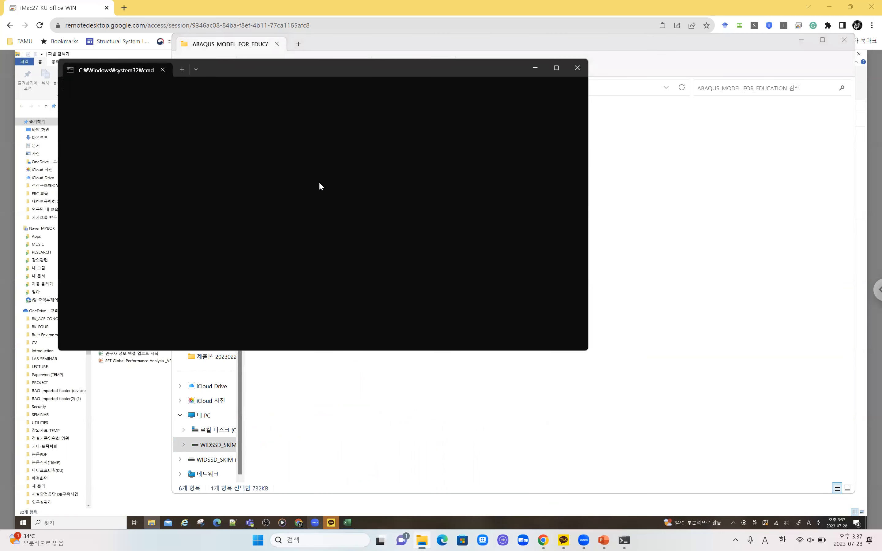
left_click(704, 282)
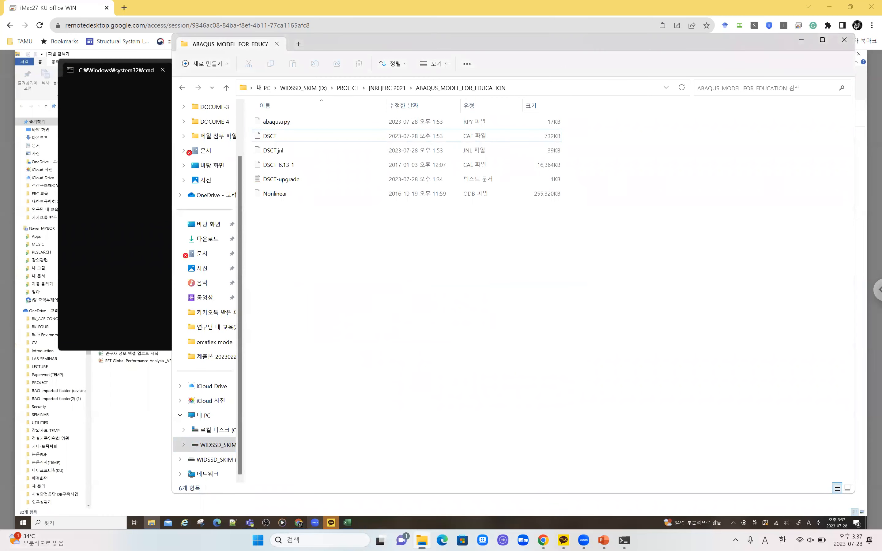
- Search Windows for abaqus and launch Abaqus CAE
left_click(258, 540)
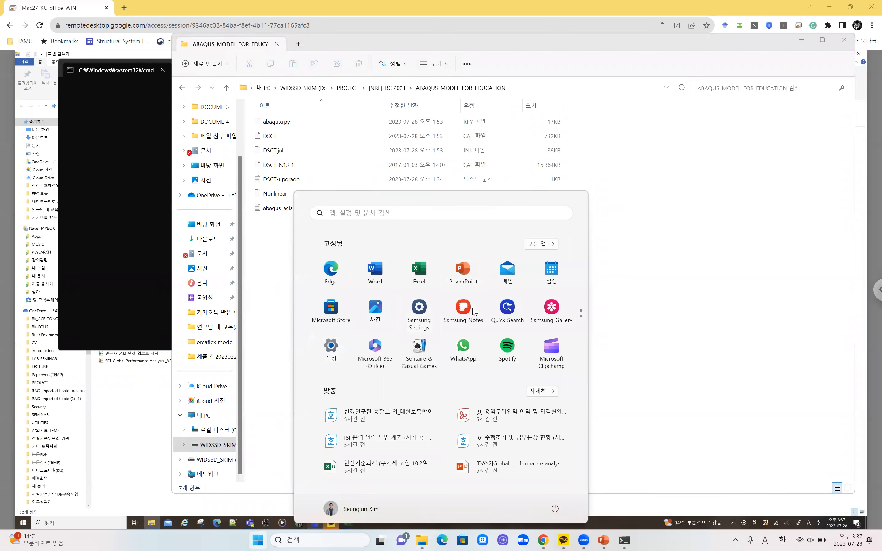
type("abaqus")
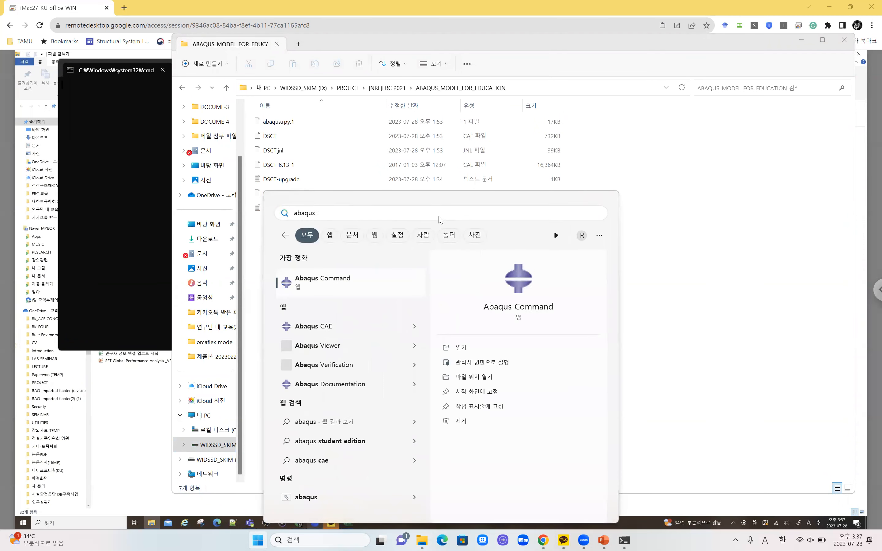
key("Down")
key("Down")
key("Return")
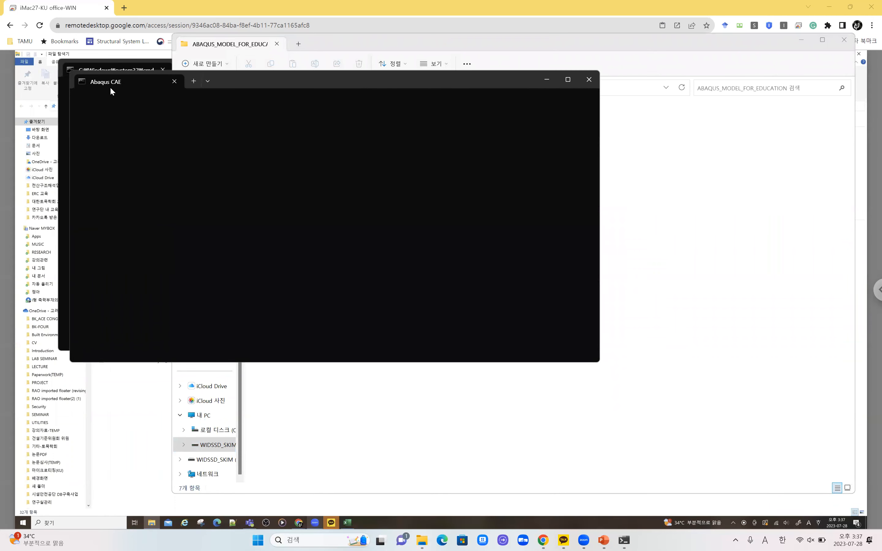
left_click(165, 62)
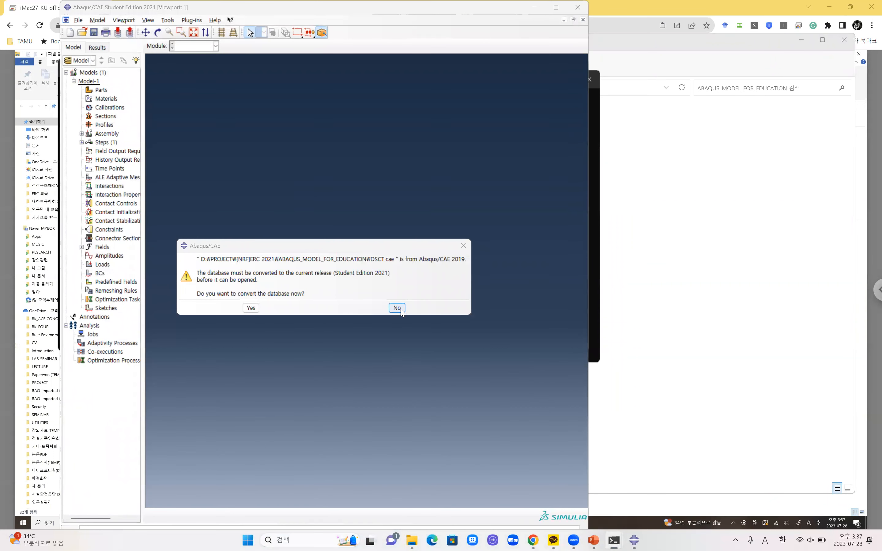
- Decline the initial conversion, reopen DSCT.cae with conversion to Student Edition 2021 accepted, and maximize the Abaqus/CAE window
left_click(397, 309)
left_click(83, 32)
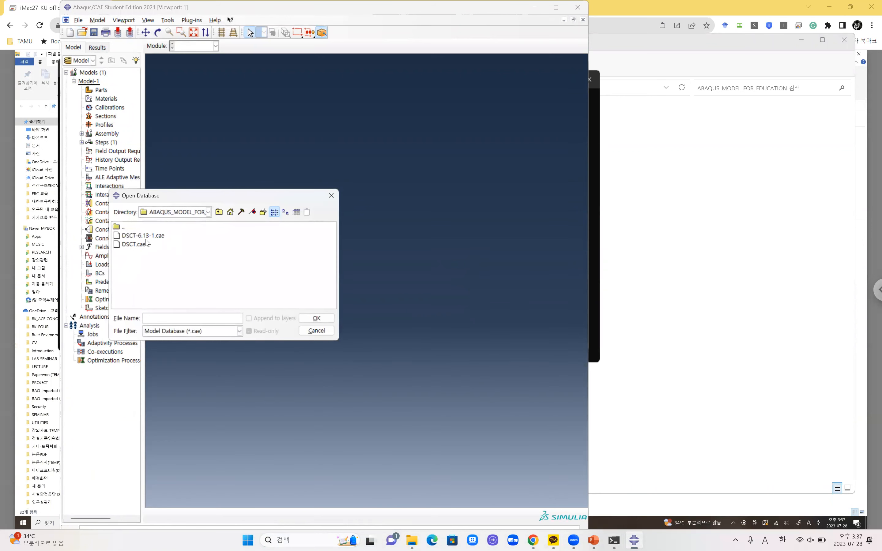
double_click(134, 244)
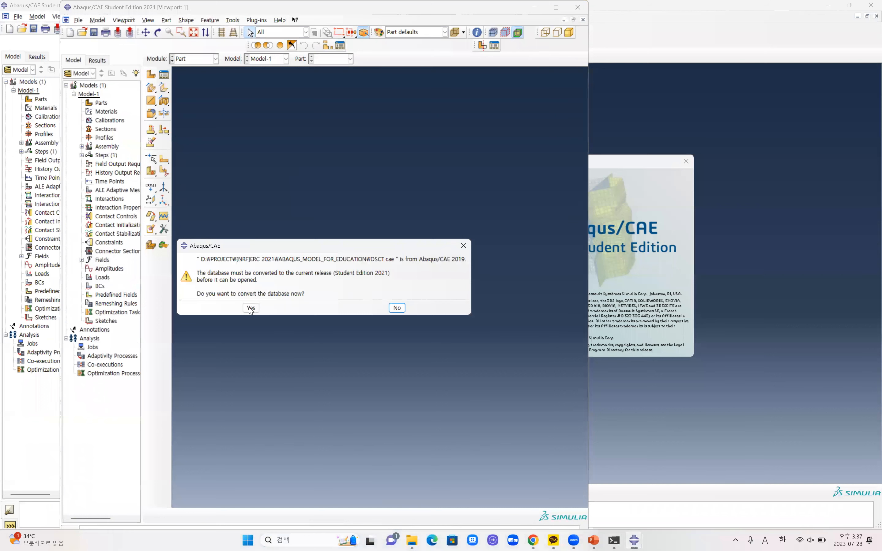
left_click(250, 308)
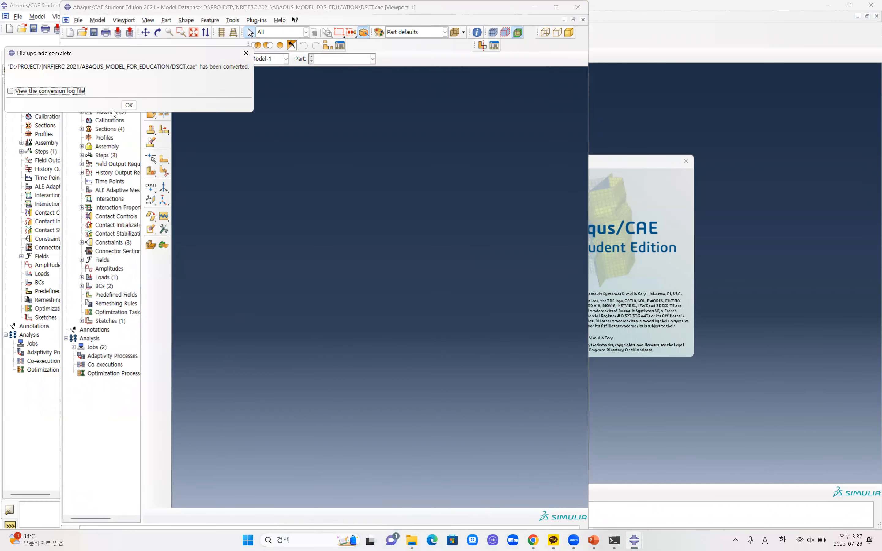
left_click(127, 105)
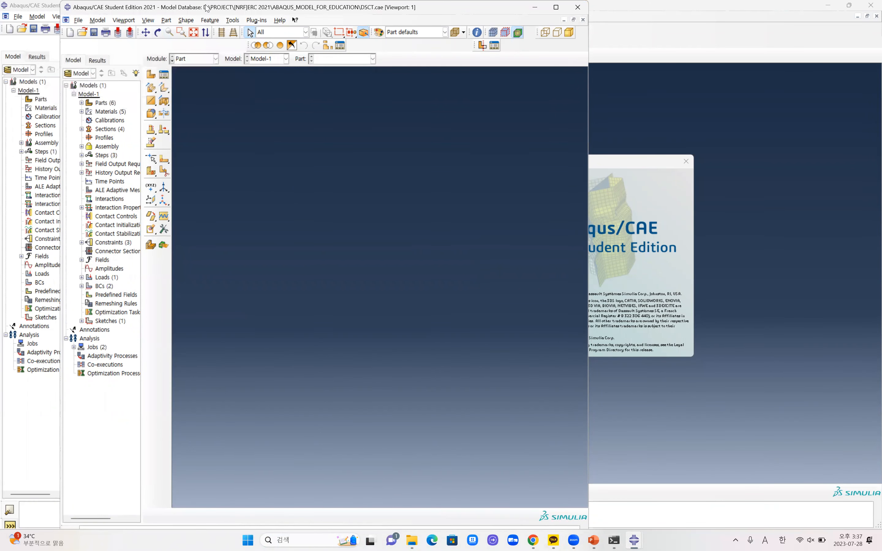
double_click(207, 8)
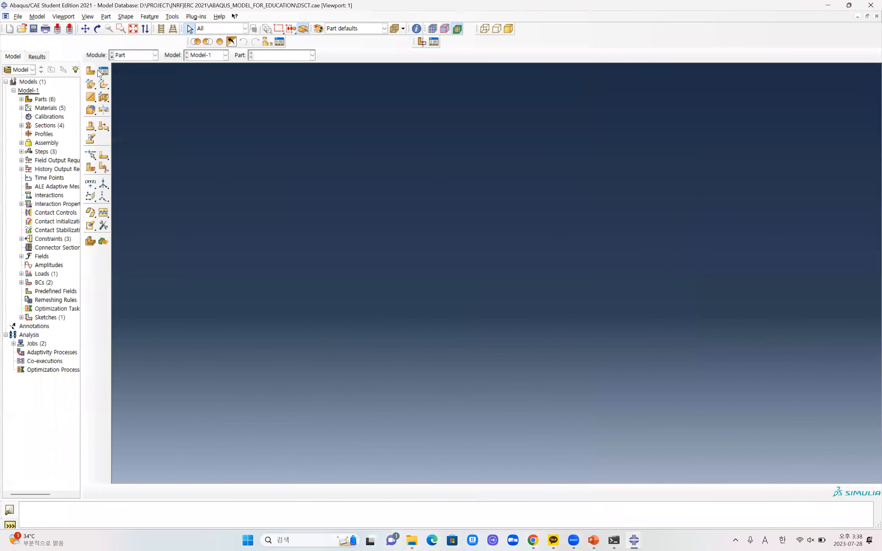
- View the Bottom_Plate part in the Mesh module, and return to the Part module
left_click(125, 56)
left_click(124, 119)
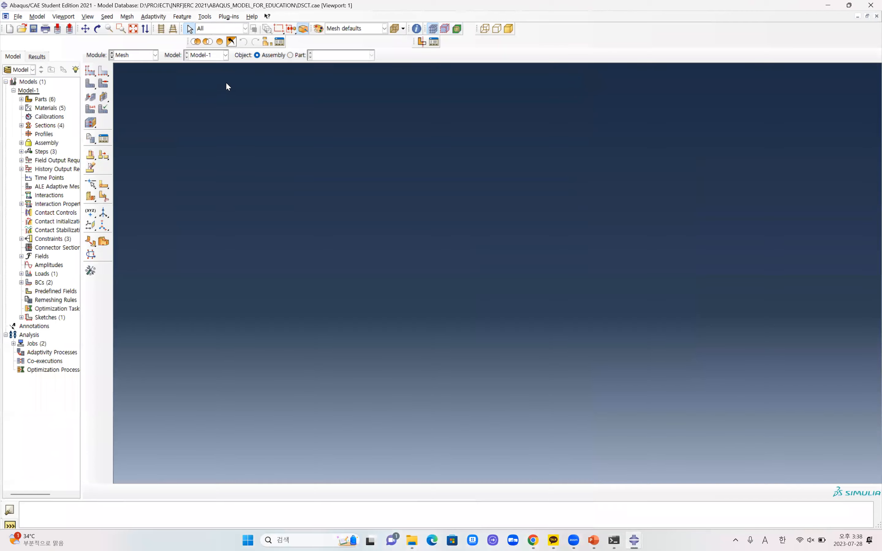
left_click(300, 55)
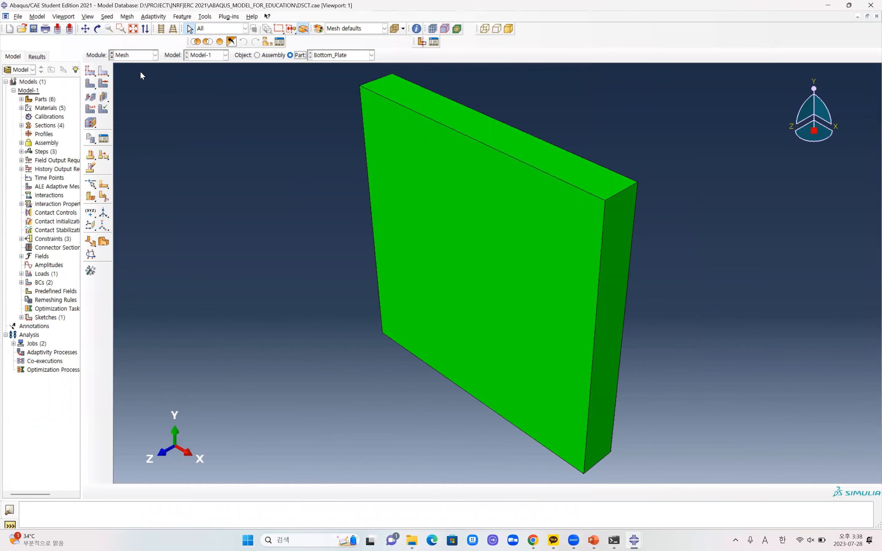
left_click(135, 55)
left_click(133, 65)
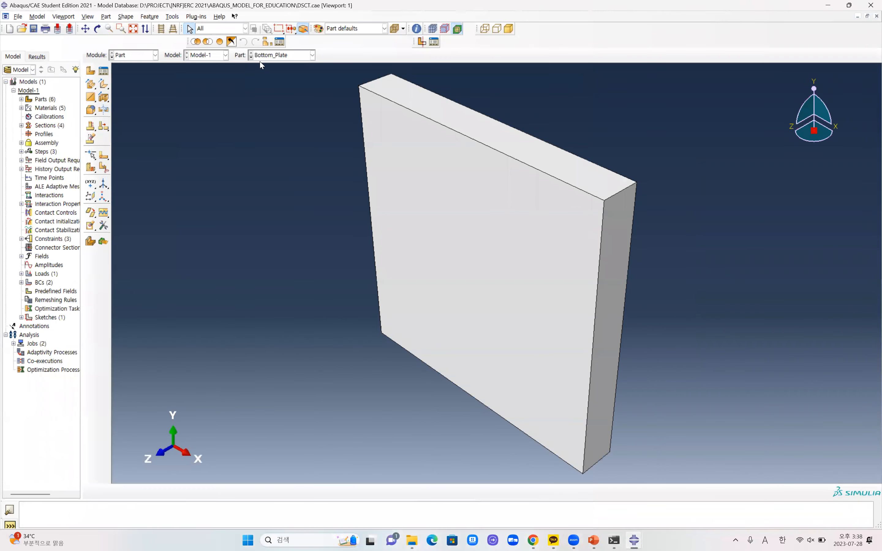
- Display the whole assembly in the Mesh module and examine the meshed column along its length and at the RP-1 end
left_click(134, 55)
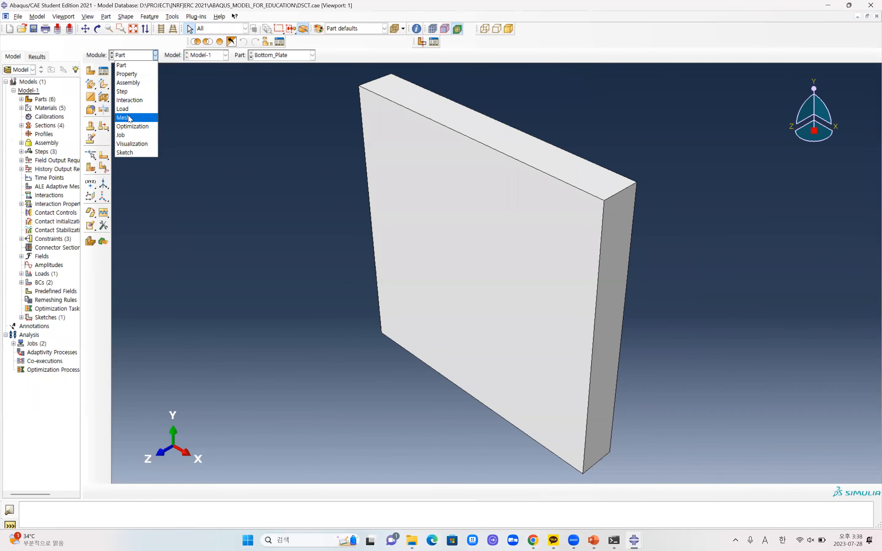
left_click(126, 119)
left_click(274, 55)
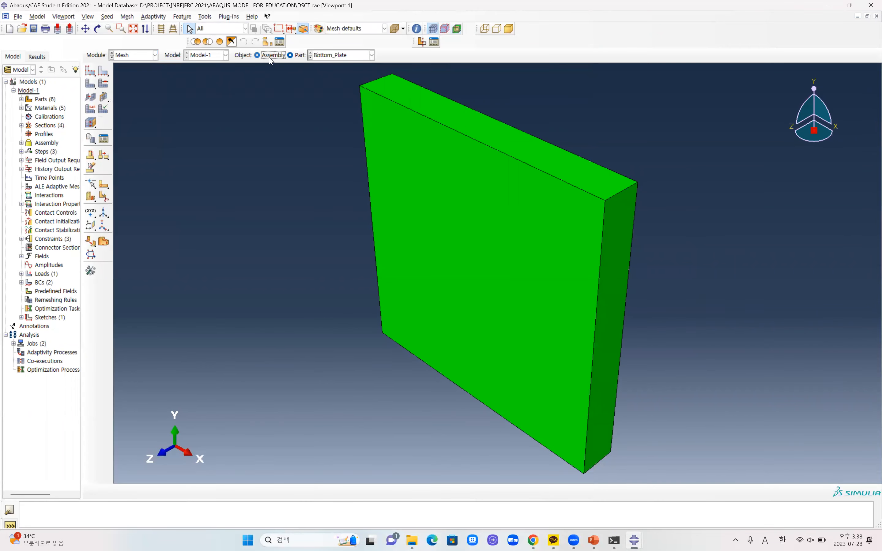
left_click(98, 29)
left_click_drag(444, 220, 509, 154)
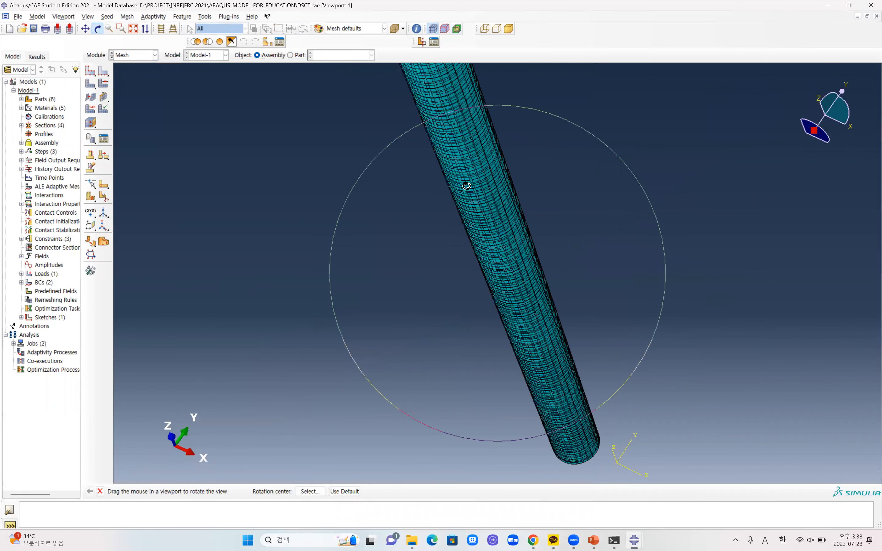
left_click_drag(466, 186, 457, 257)
left_click_drag(500, 173, 517, 130)
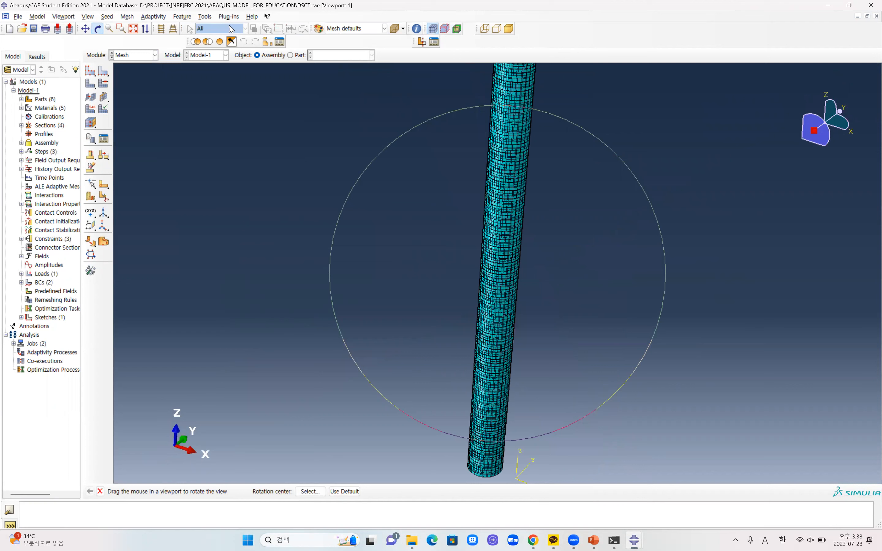
left_click(85, 29)
left_click_drag(508, 221, 443, 317)
left_click(98, 28)
left_click_drag(400, 179, 417, 236)
scroll(417, 260, "up", 10)
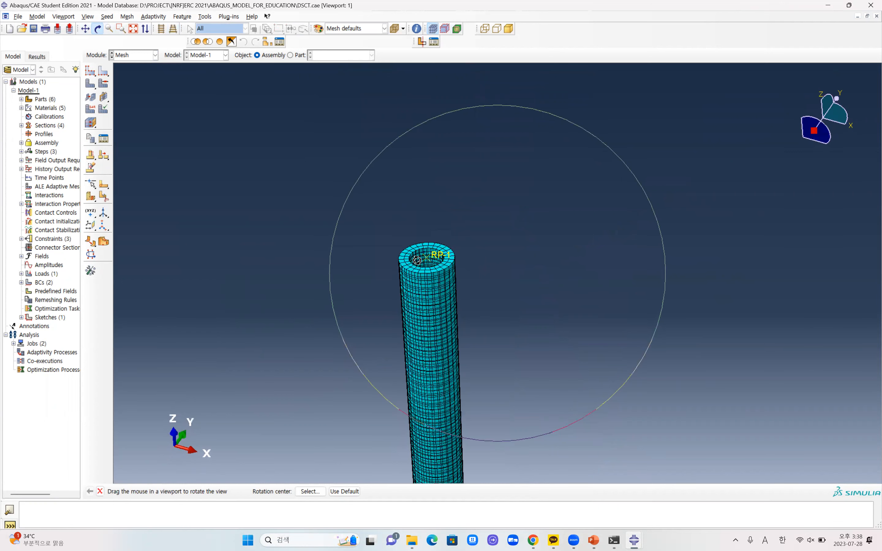
- View the Concrete_Filling, Inner_Section and Outer_Section parts individually in the Mesh module
left_click(290, 56)
left_click(339, 56)
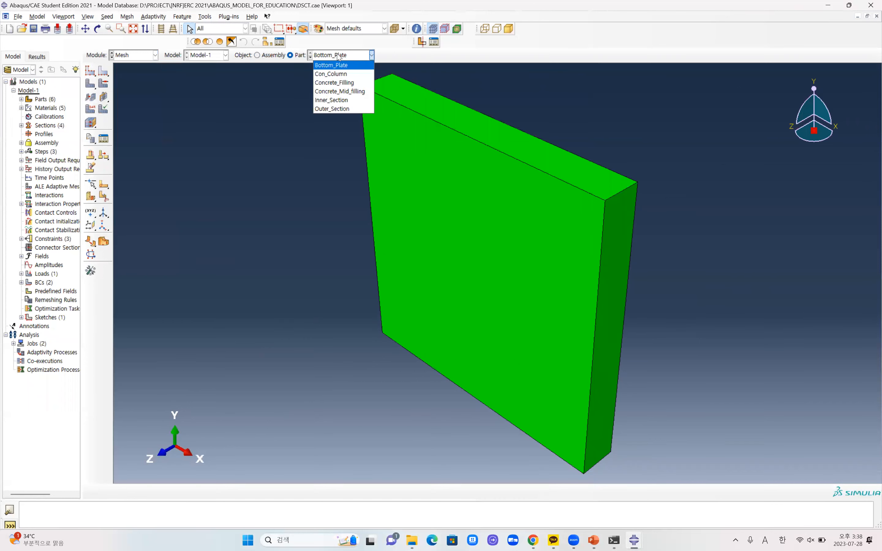
left_click(346, 86)
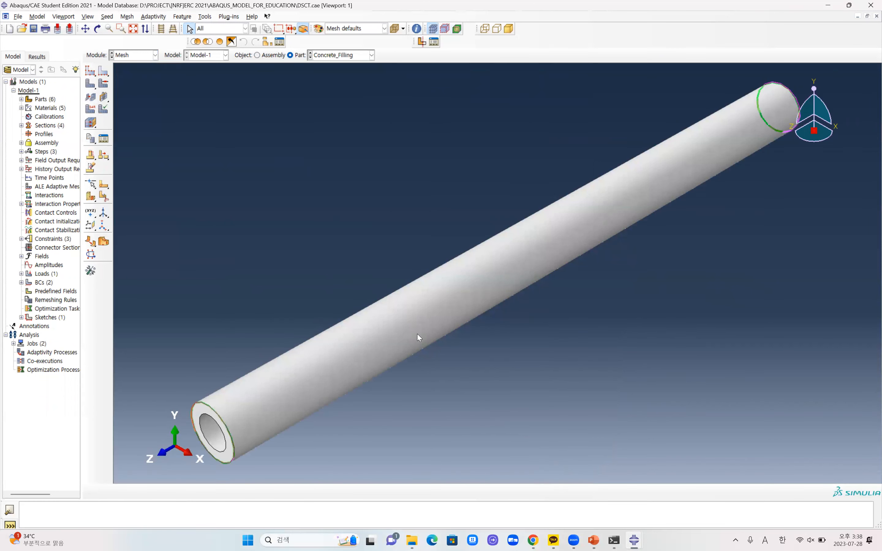
left_click(349, 59)
left_click(341, 104)
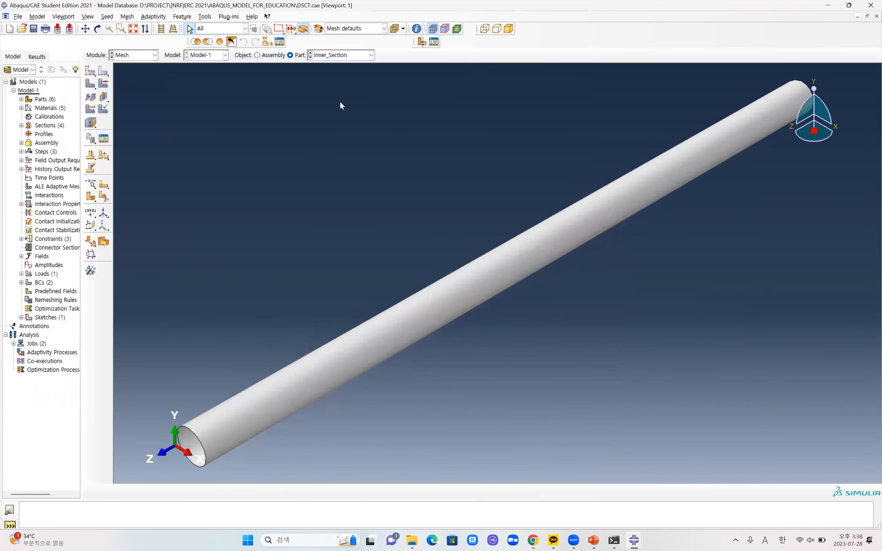
left_click(352, 58)
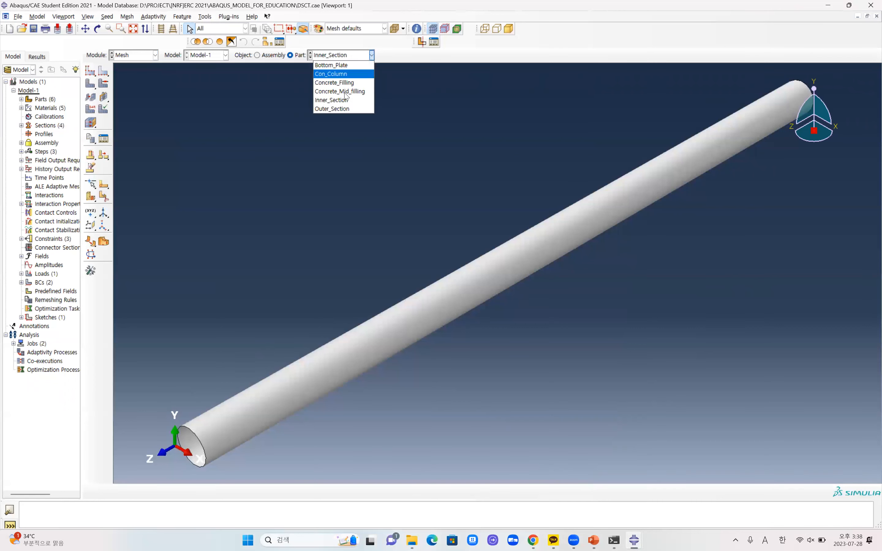
left_click(339, 110)
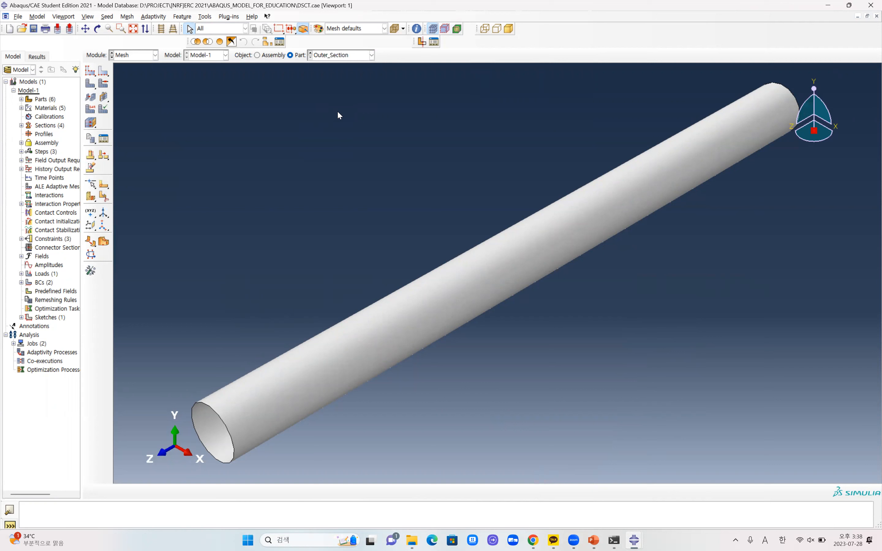
left_click(357, 55)
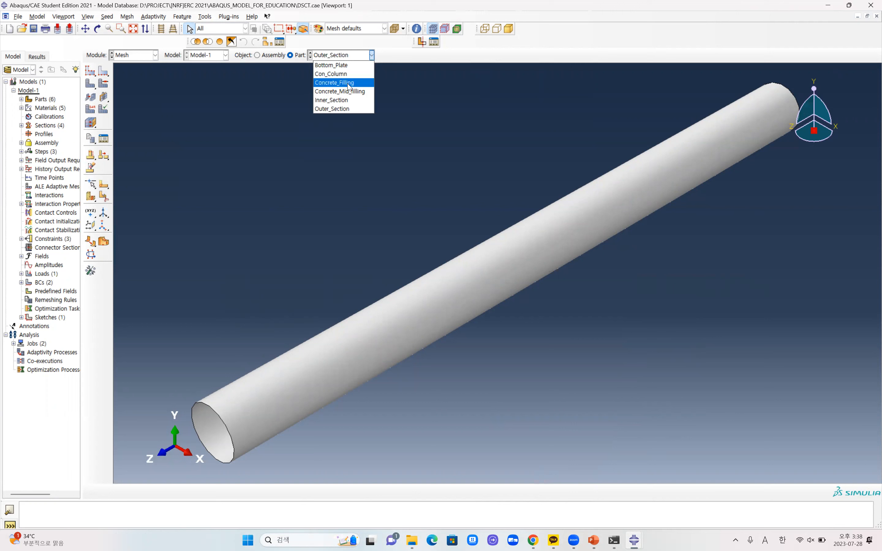
left_click(276, 64)
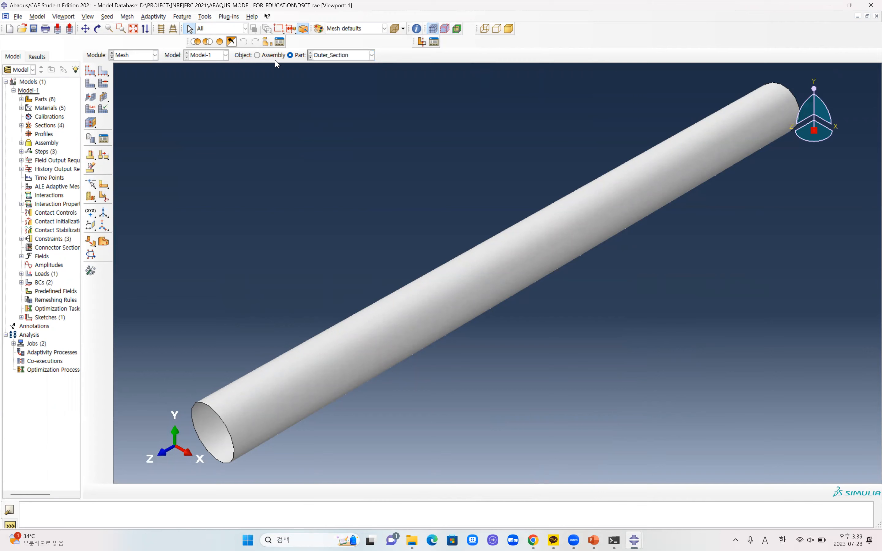
- Return to the assembly mesh and examine the column from its RP-1 end to the opposite end
left_click(273, 56)
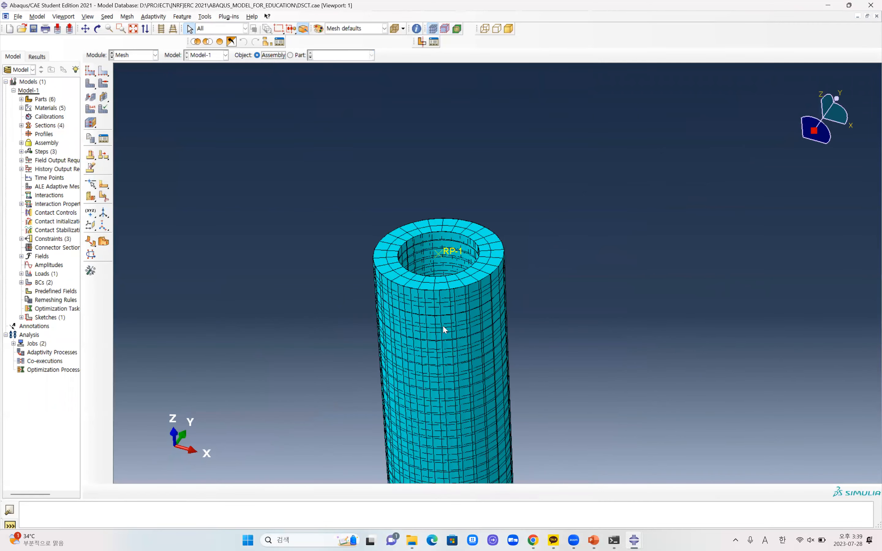
scroll(443, 300, "up", 2)
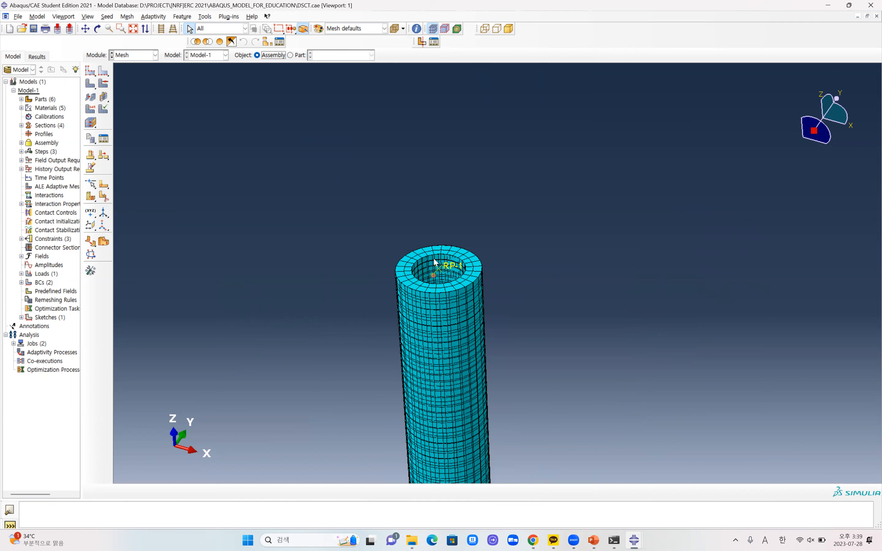
left_click(420, 286)
scroll(366, 274, "up", 5)
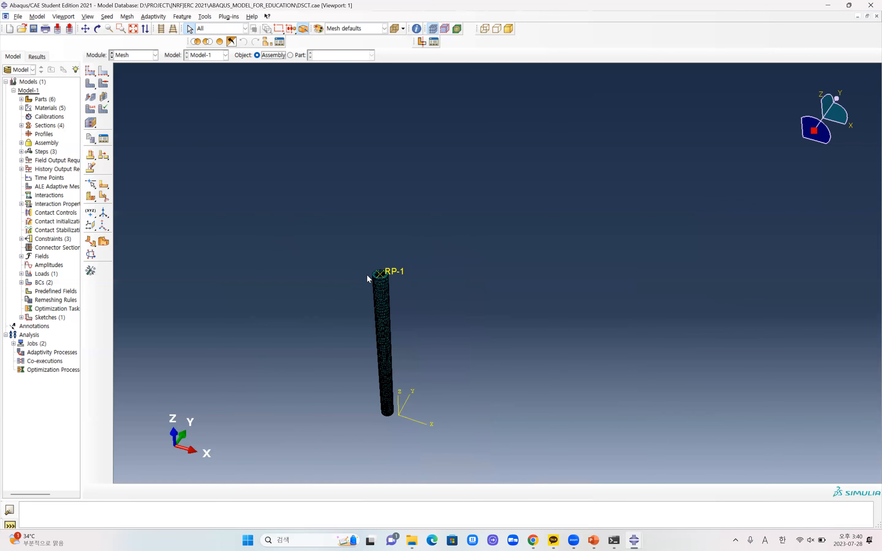
scroll(394, 368, "down", 2)
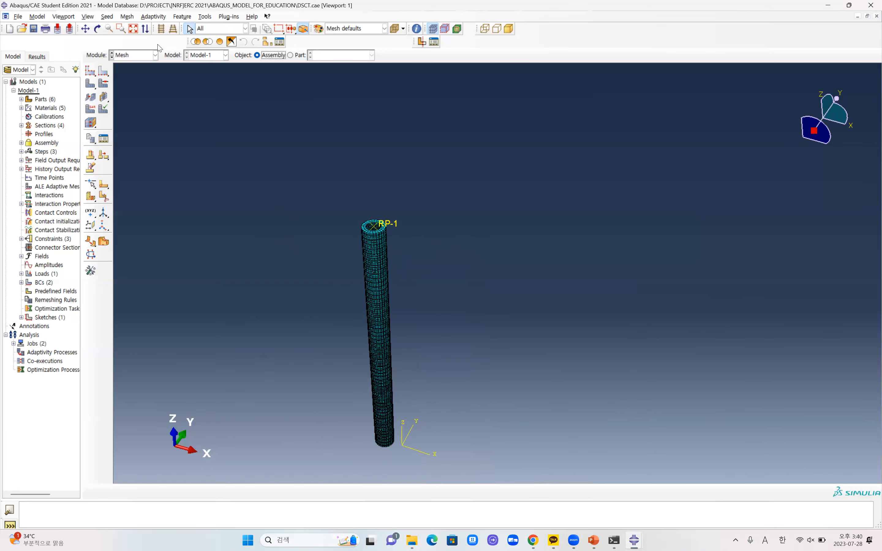
left_click(97, 28)
left_click_drag(419, 289, 350, 346)
scroll(351, 346, "down", 3)
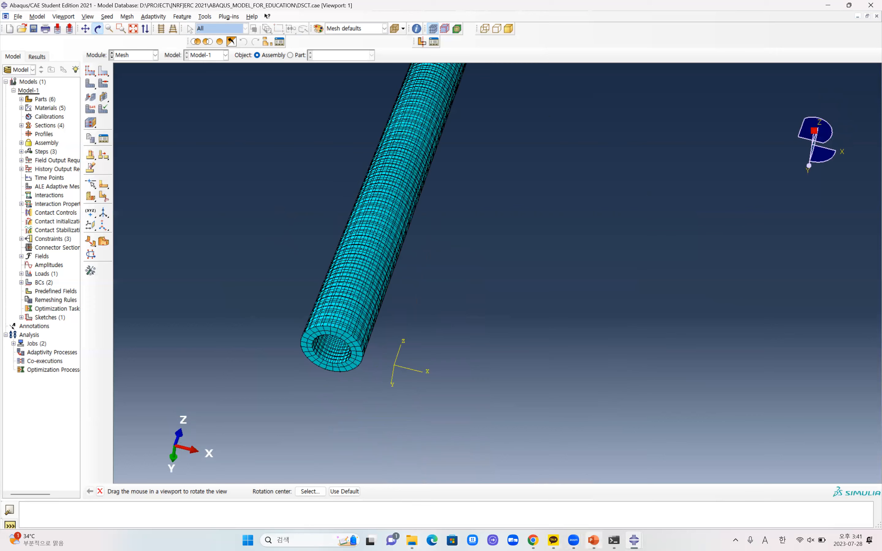
- Switch to PowerPoint to consult slide 13 on concrete-filled double-skin tube columns, and return to the DSCT model in Abaqus/CAE
left_click(593, 540)
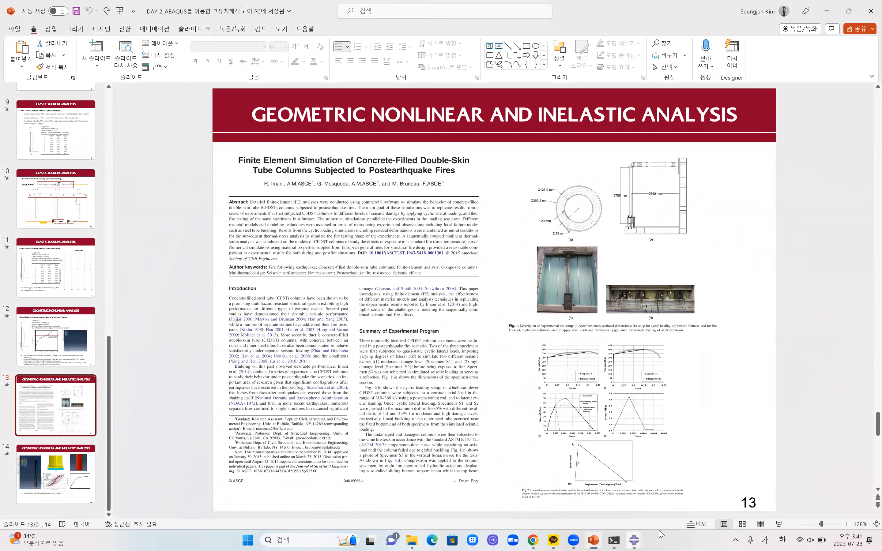
mouse_move(634, 540)
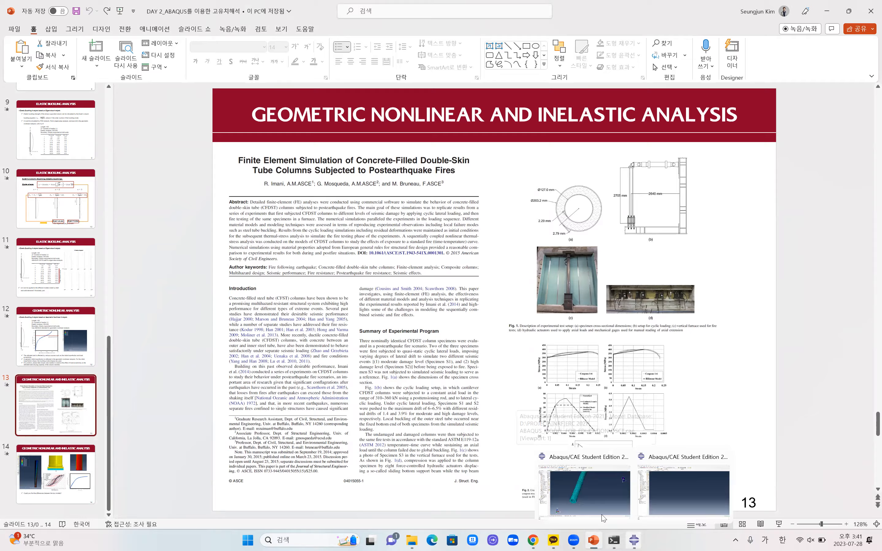
left_click(583, 485)
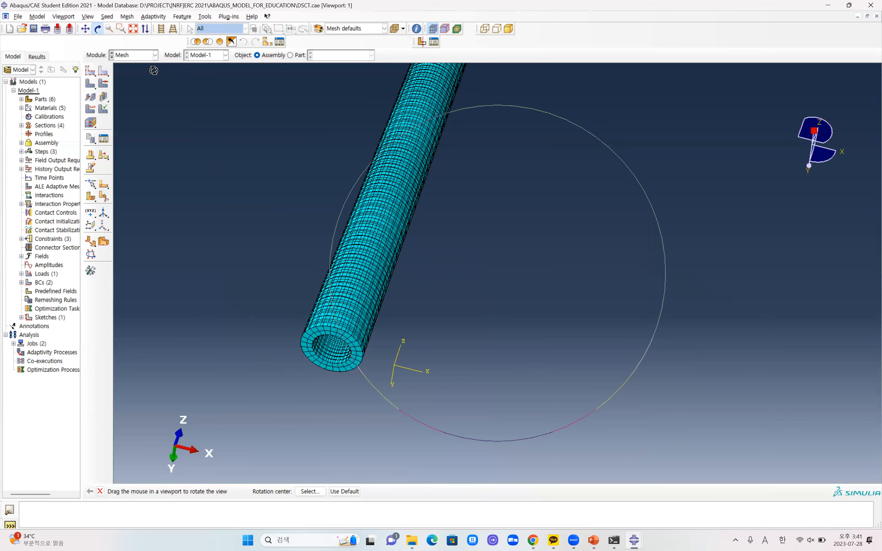
- View the Outer_Section part in the Part module and switch to the Property module
left_click(146, 58)
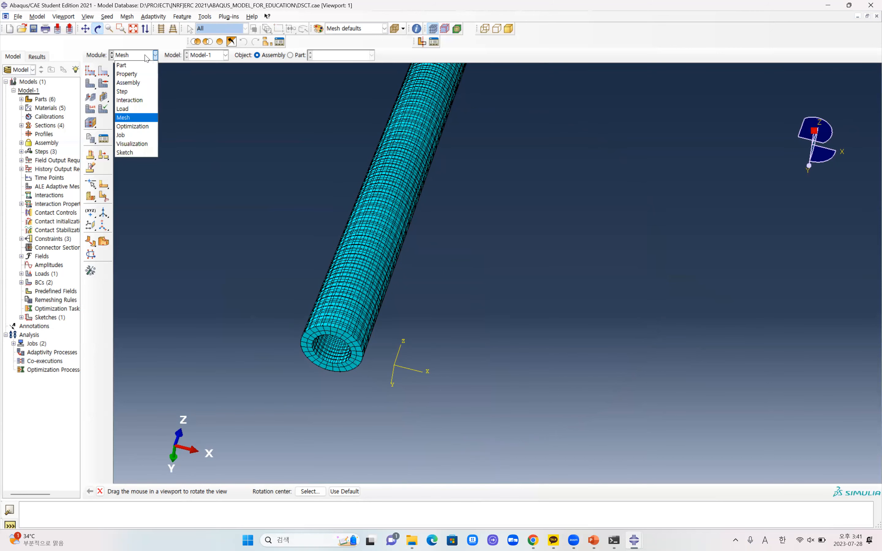
left_click(141, 70)
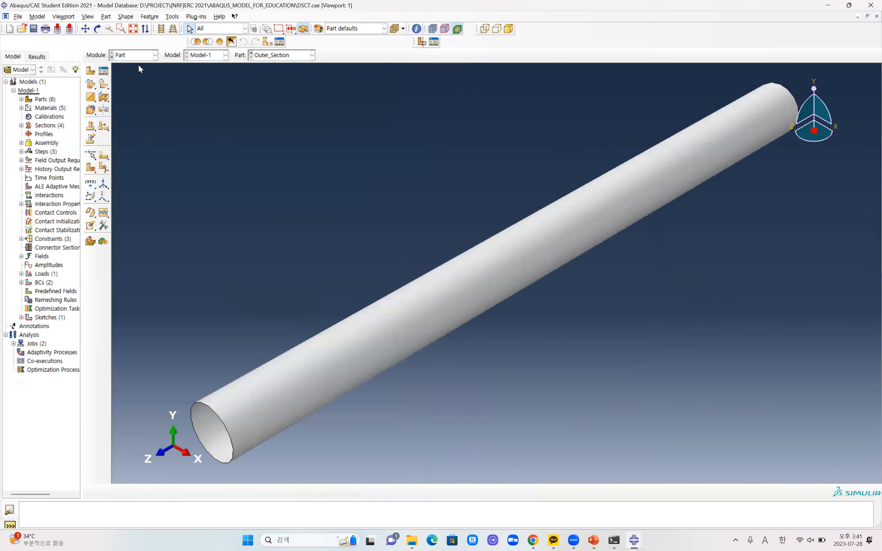
left_click(130, 58)
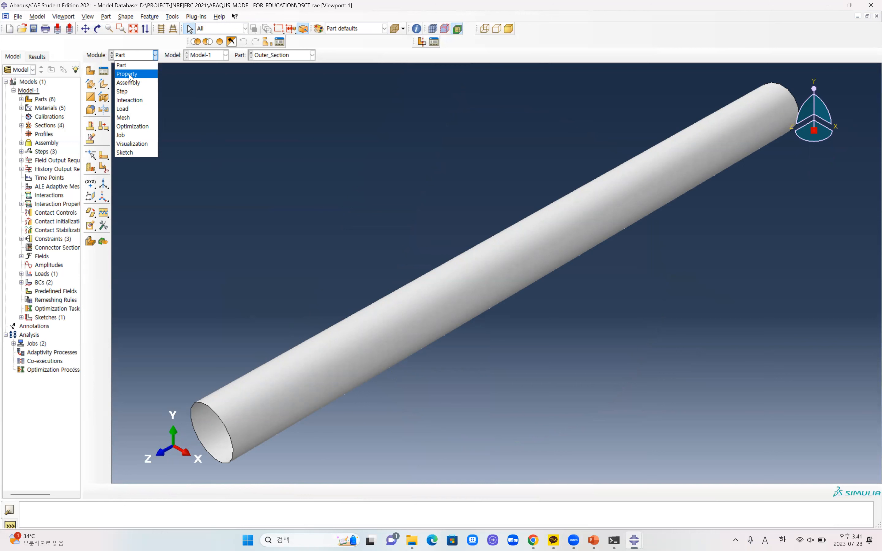
left_click(129, 75)
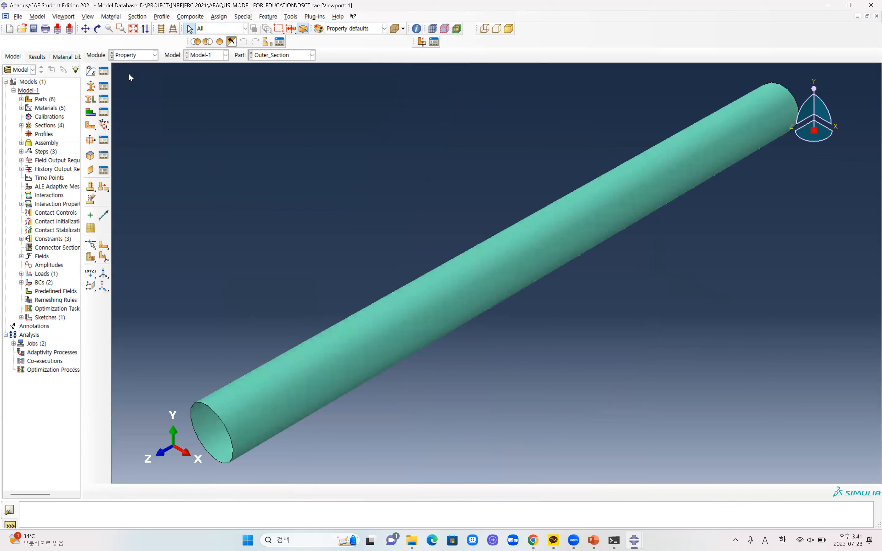
- Switch to PowerPoint and enlarge the Fig. 2 stress-strain picture on slide 13 across the middle of the slide
key("alt+Tab")
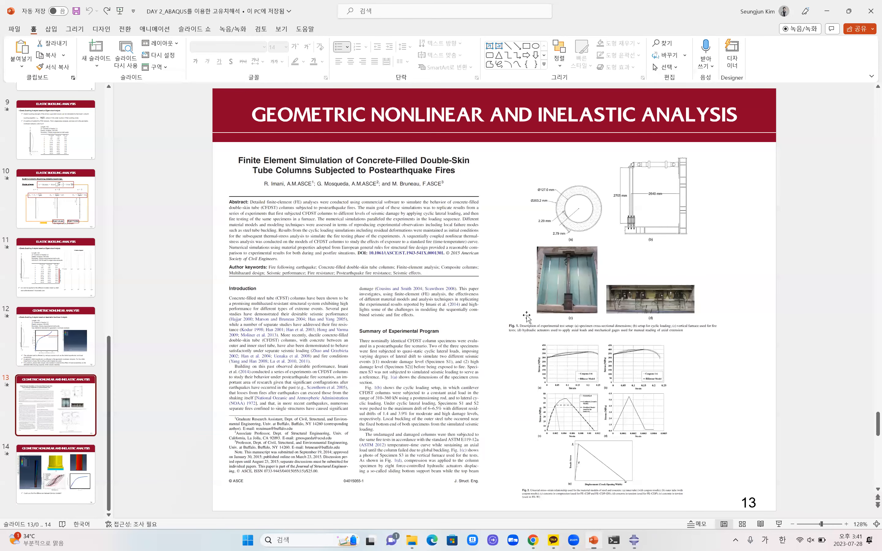
left_click_drag(515, 339, 286, 230)
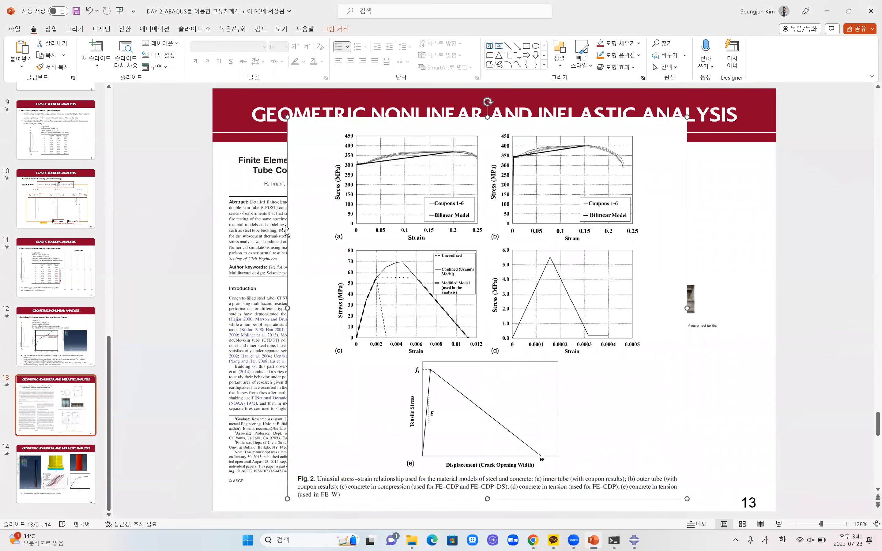
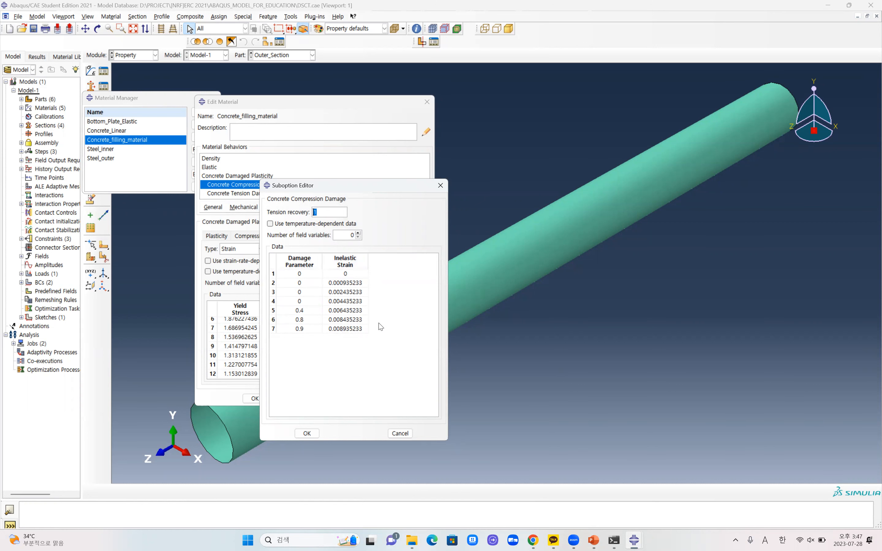
- Review the Concrete Compression Damage and Concrete Tension Damage data of Concrete_filling_material, dismissing each suboption without changes
left_click_drag(330, 190, 464, 198)
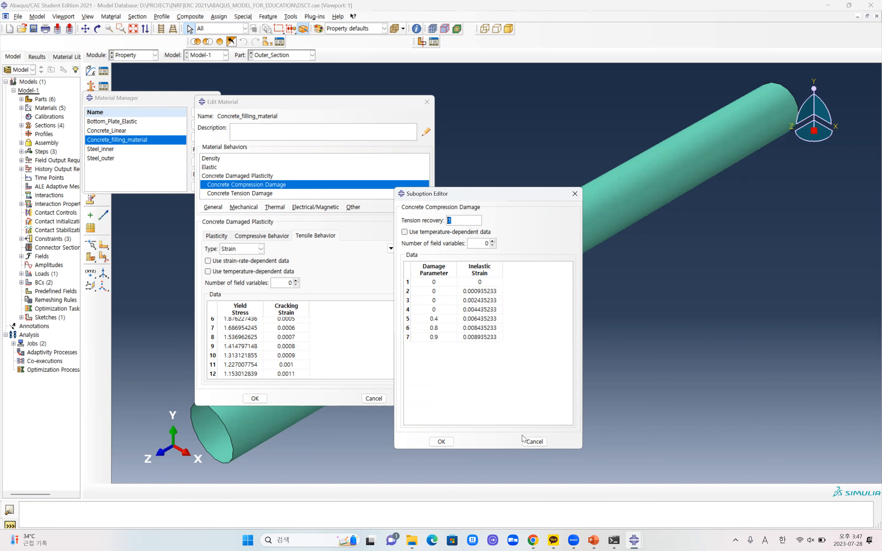
left_click(534, 441)
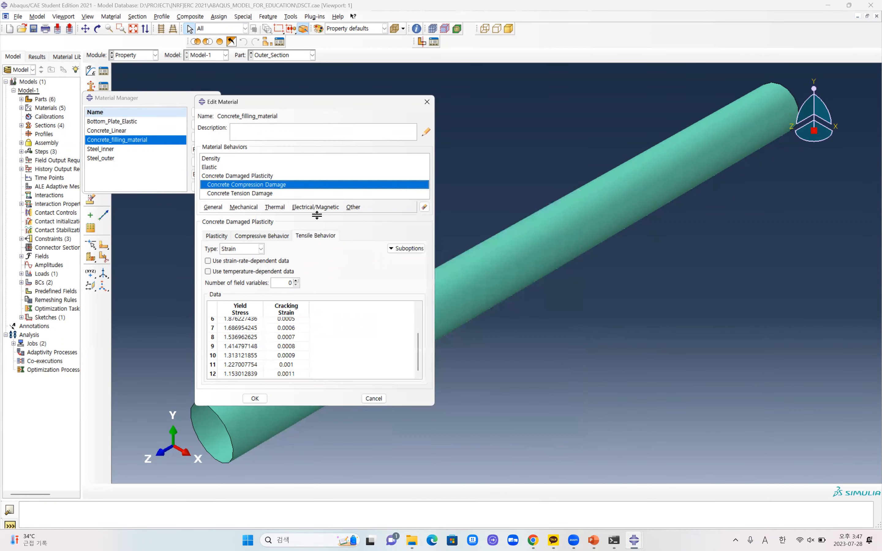
left_click(267, 196)
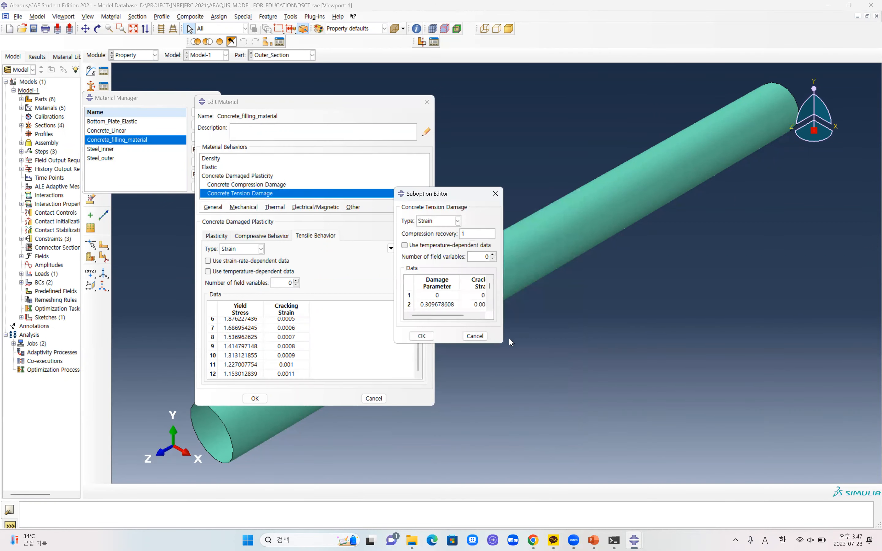
left_click(474, 336)
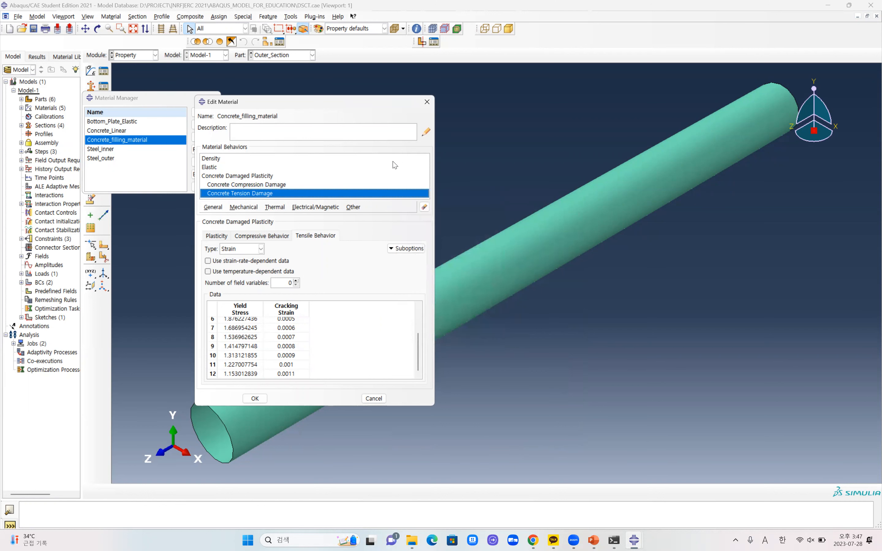
- Review the Concrete Damaged Plasticity parameters of Concrete_filling_material up to the viscosity parameter, and close the material editor and manager
left_click(224, 237)
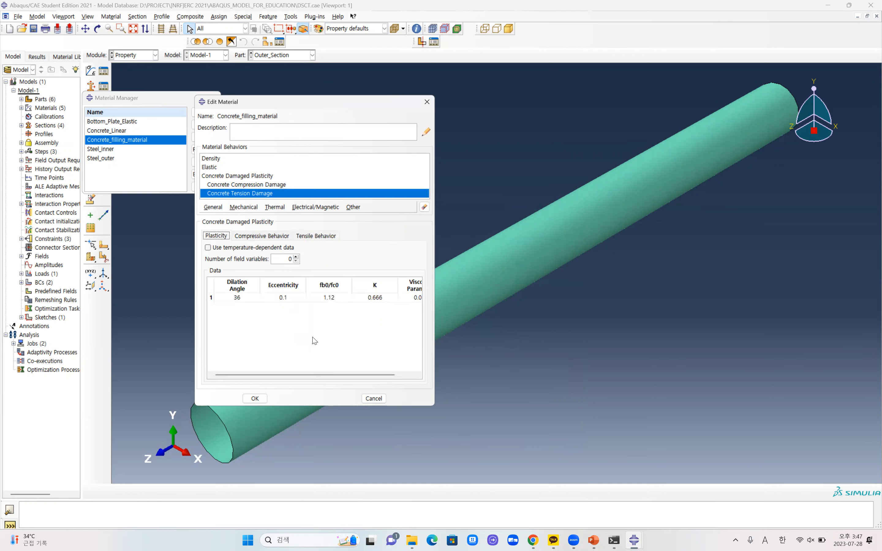
mouse_move(336, 375)
left_mouse_down()
mouse_move(382, 374)
mouse_move(328, 393)
left_mouse_up()
left_click_drag(382, 376, 401, 373)
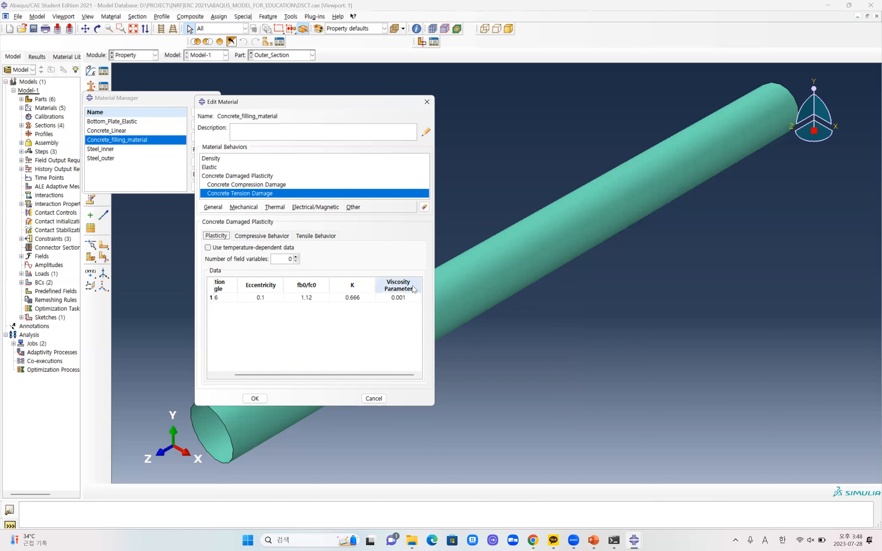
left_click(427, 102)
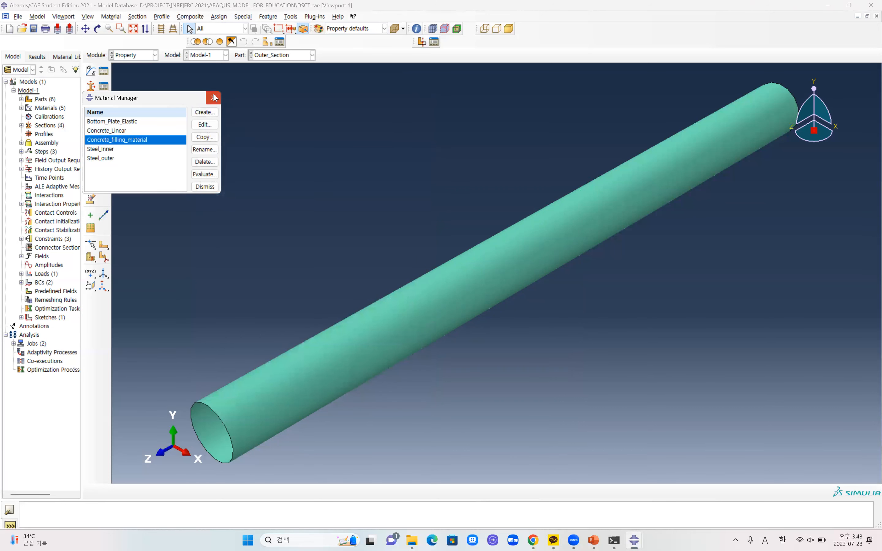
left_click(213, 98)
- Switch to the Interaction module and review the Tie_inner_Core tie constraint from the Constraint Manager, leaving its settings unchanged
left_click(132, 58)
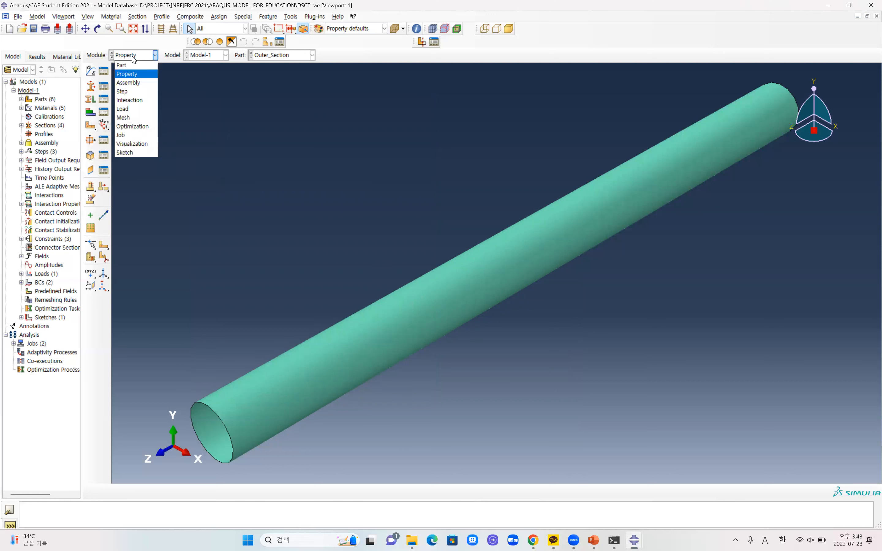
left_click(139, 100)
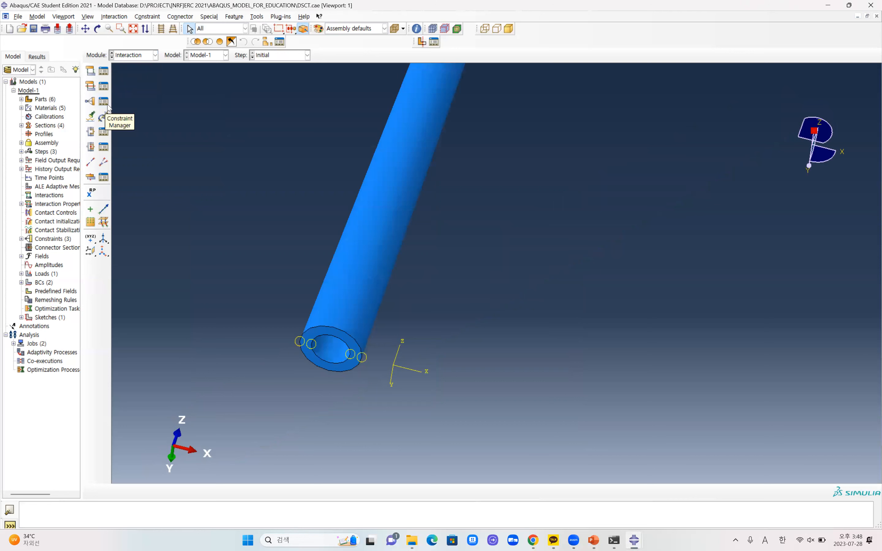
left_click(107, 103)
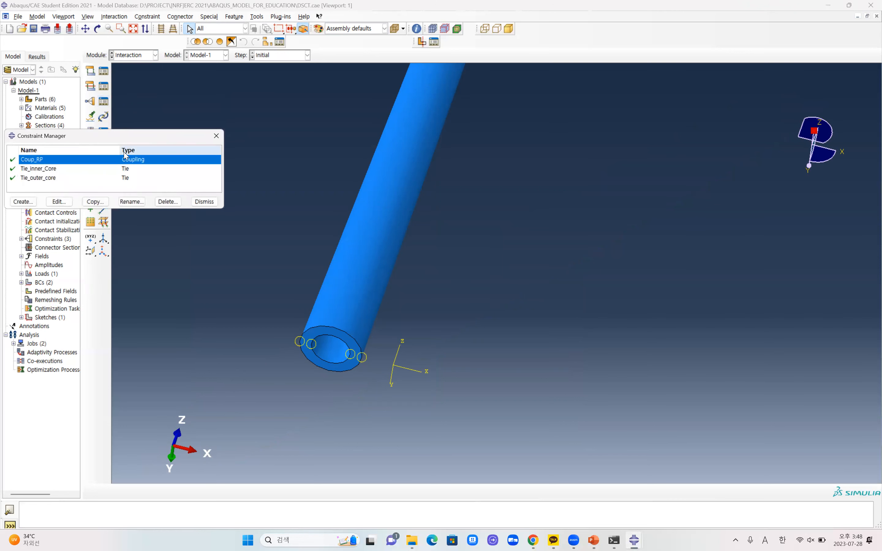
left_click(123, 172)
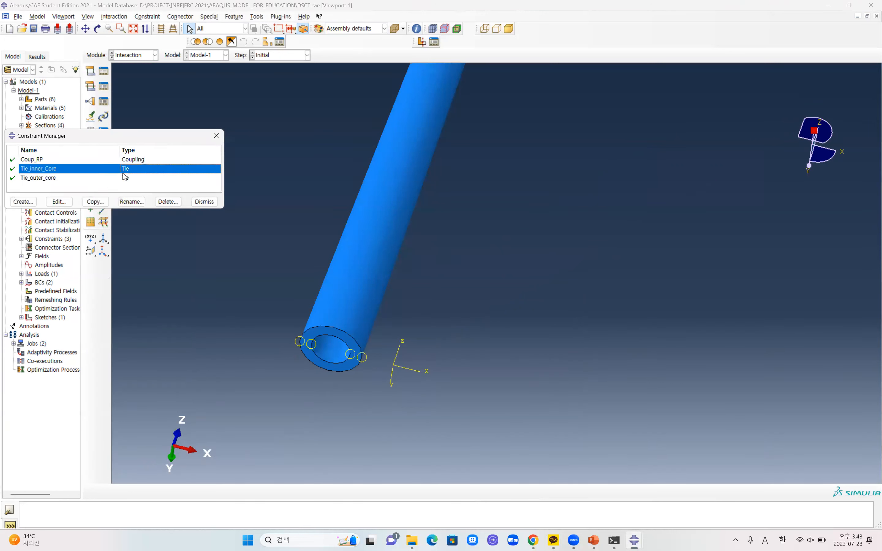
double_click(123, 173)
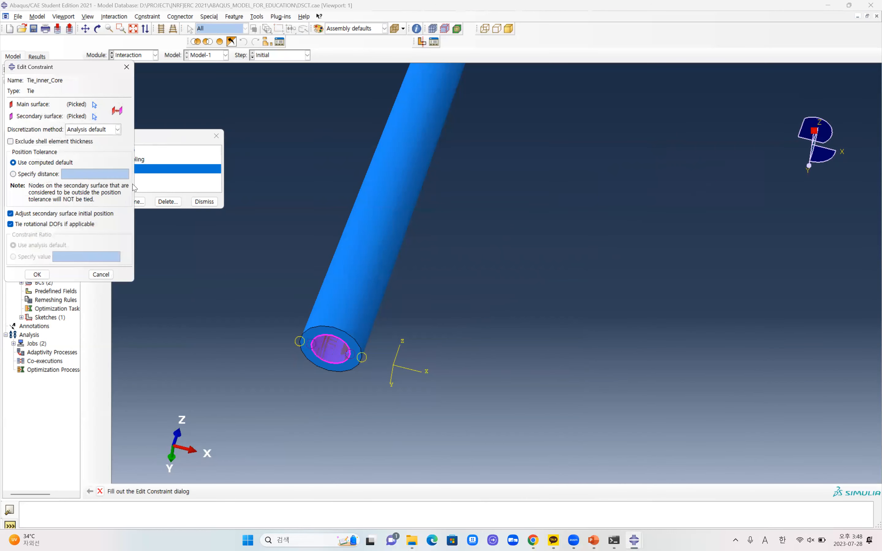
left_click(107, 276)
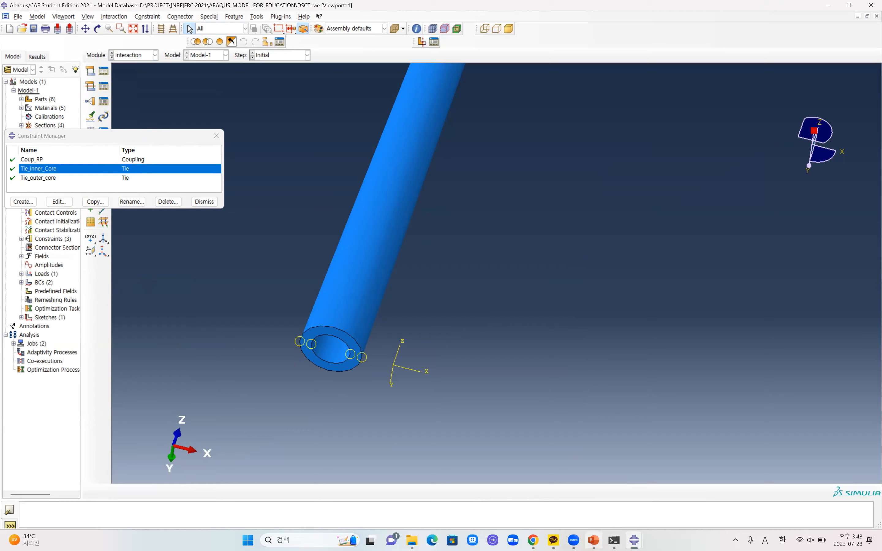
- Switch to PowerPoint to check the Fig. 2 stress-strain relationships on slide 13, and return to the Abaqus model
mouse_move(594, 542)
left_click(597, 505)
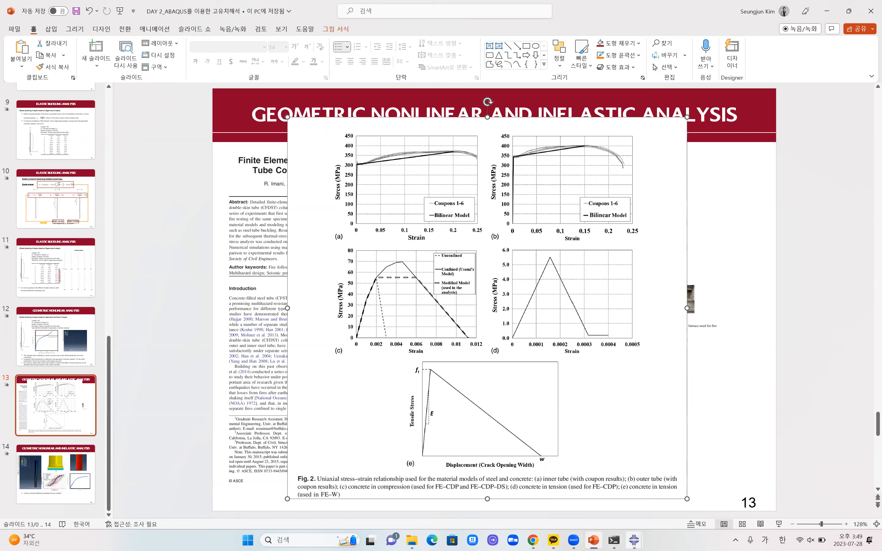
mouse_move(634, 539)
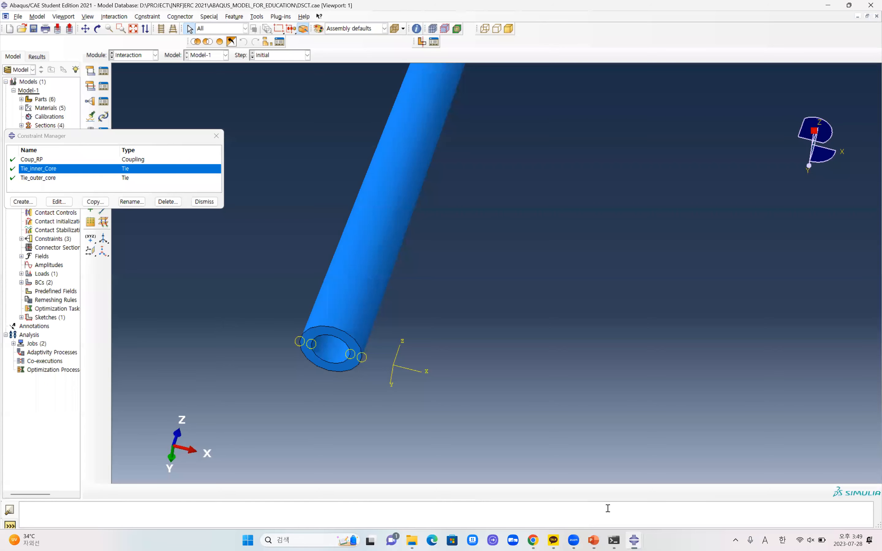
left_click(614, 474)
- Review the Coup_RP structural distributing coupling and its end surface at the reference point in the whole column, and dismiss the Constraint Manager
double_click(142, 161)
left_click(134, 29)
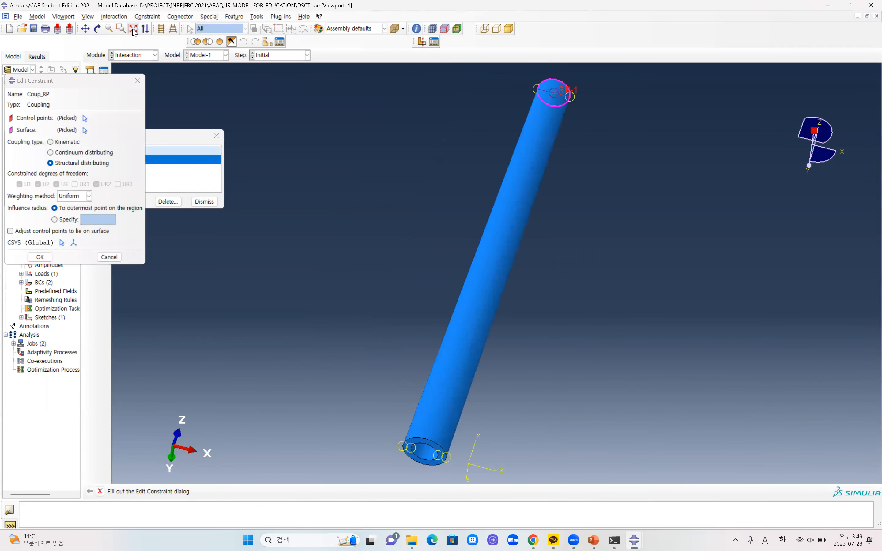
left_click(98, 30)
left_click_drag(517, 110, 452, 397)
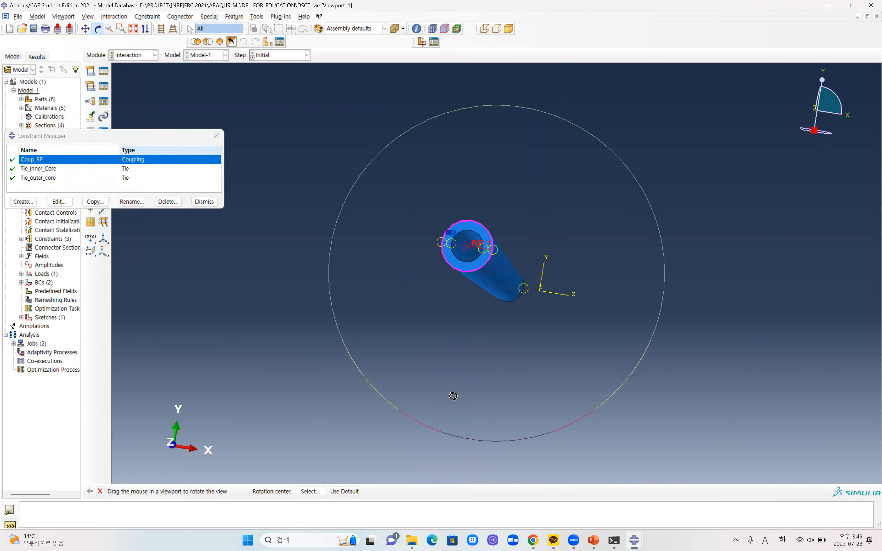
left_click(204, 201)
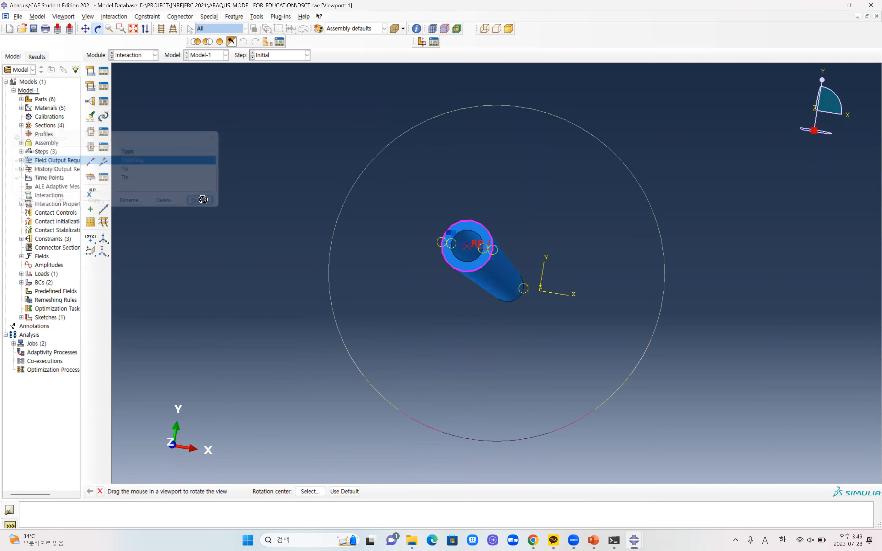
- Switch to the Step module and examine the analysis steps and their procedures in the Step Manager
left_click(135, 55)
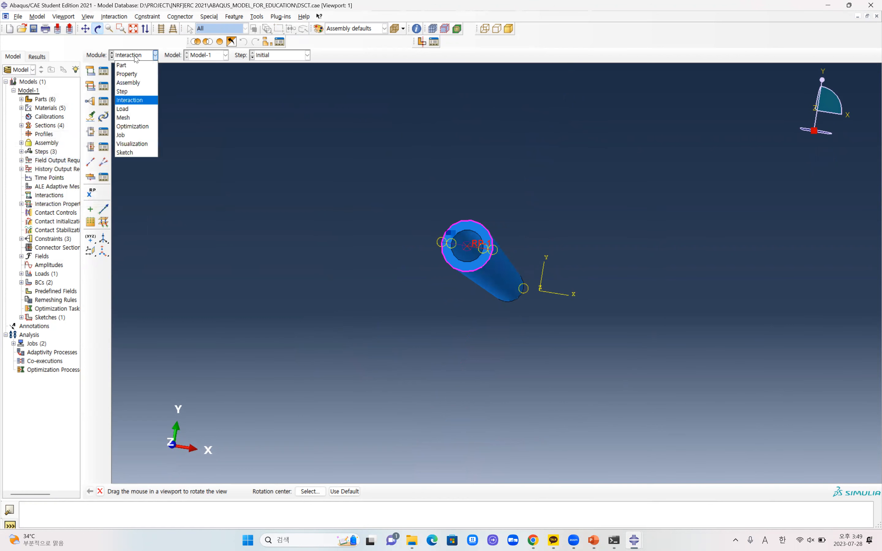
left_click(132, 92)
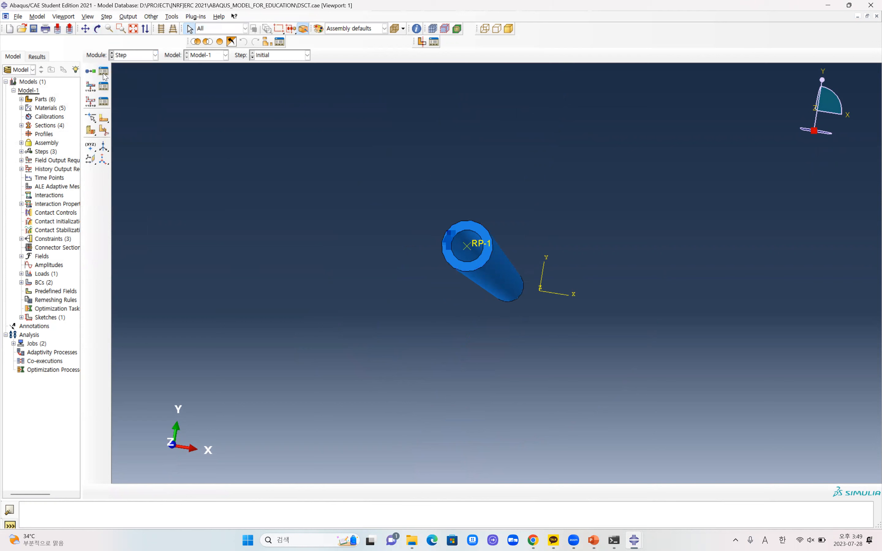
left_click(104, 72)
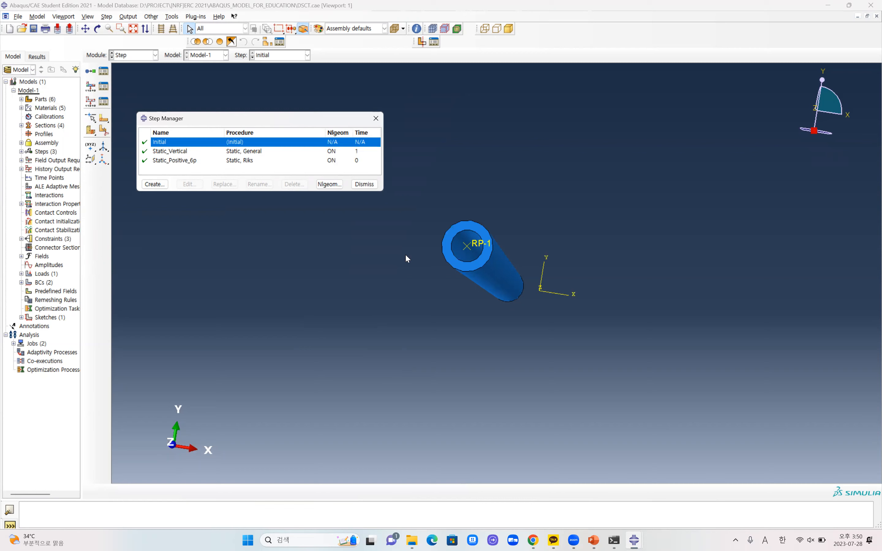
- Switch to PowerPoint to review the finite element results and the lateral force versus drift ratio plots on slide 14
mouse_move(593, 540)
left_click(593, 493)
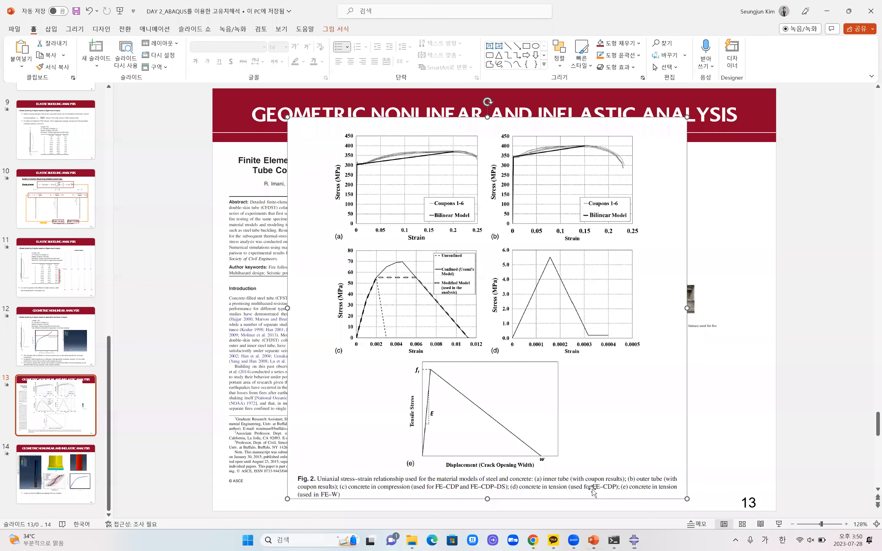
scroll(426, 346, "down", 1)
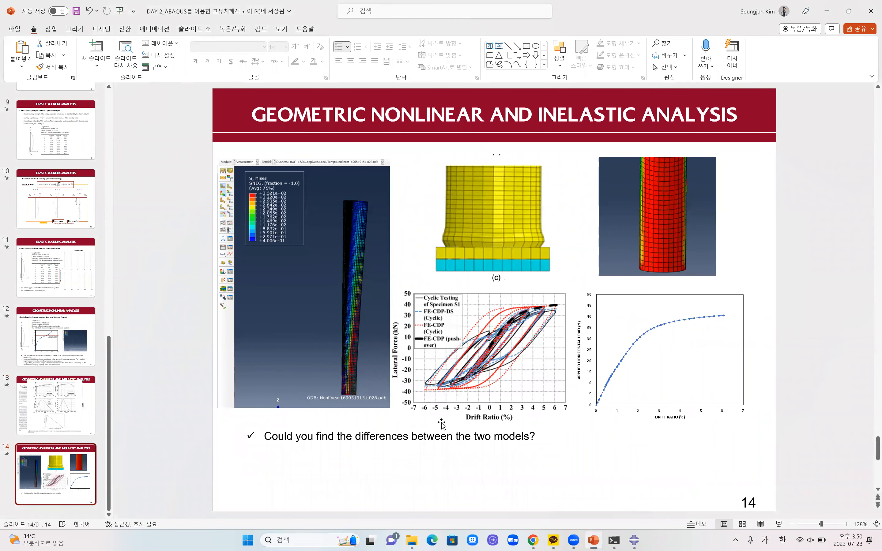
mouse_move(633, 540)
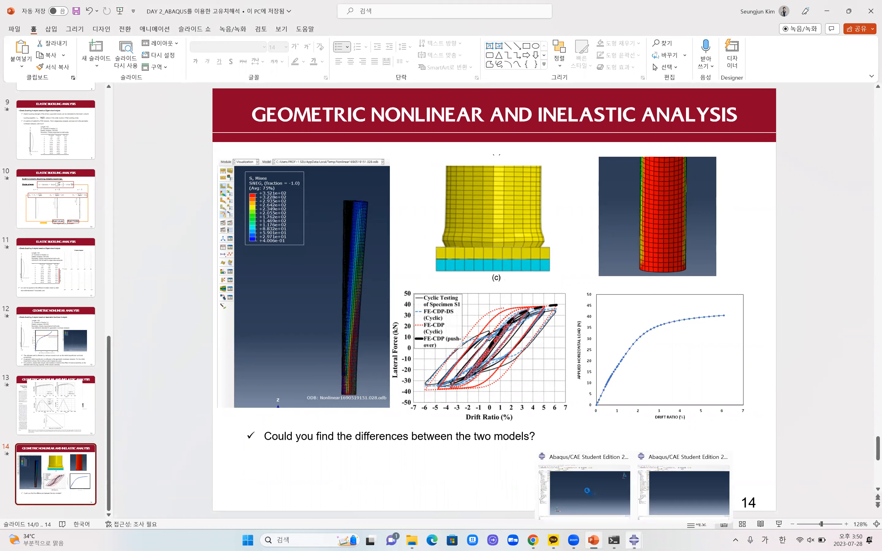